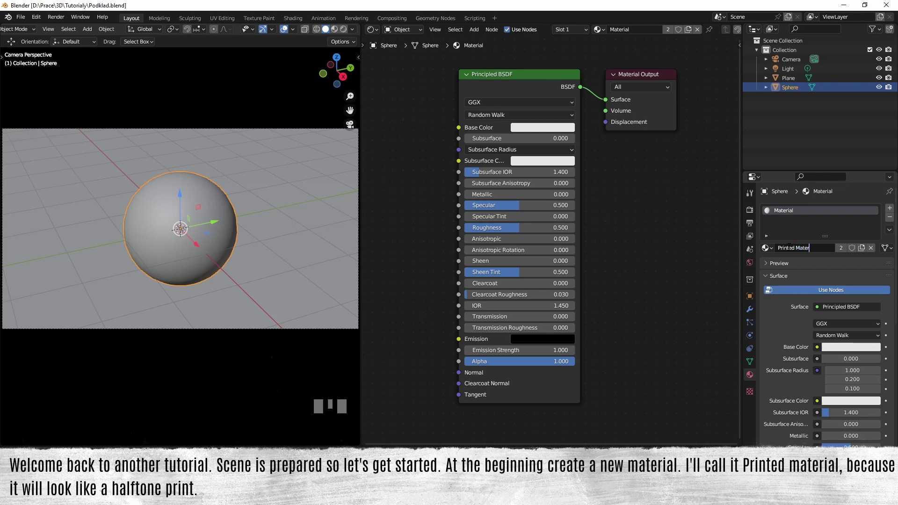
Name the sphere's material Printed Material
{"action": "key", "text": "Return"}
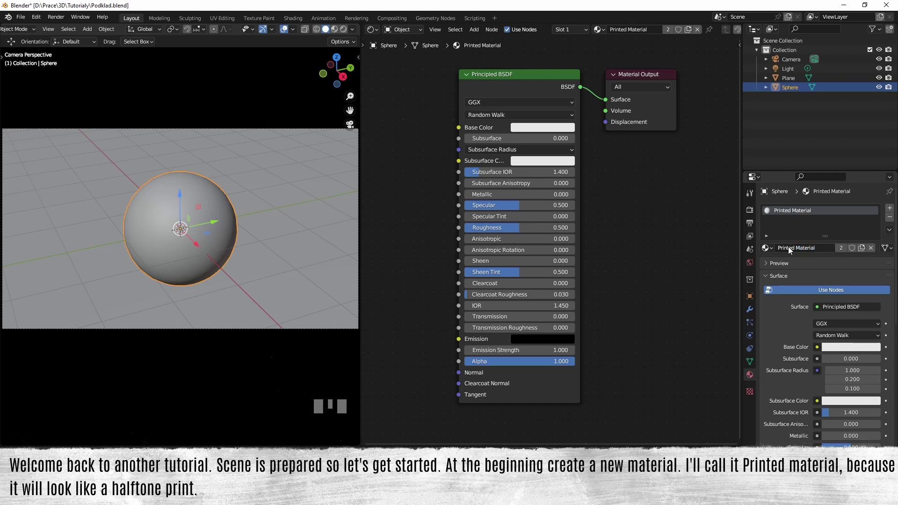
Delete the Principled BSDF node and switch the viewport to rendered shading
{"action": "left_click", "coordinate": [526, 74]}
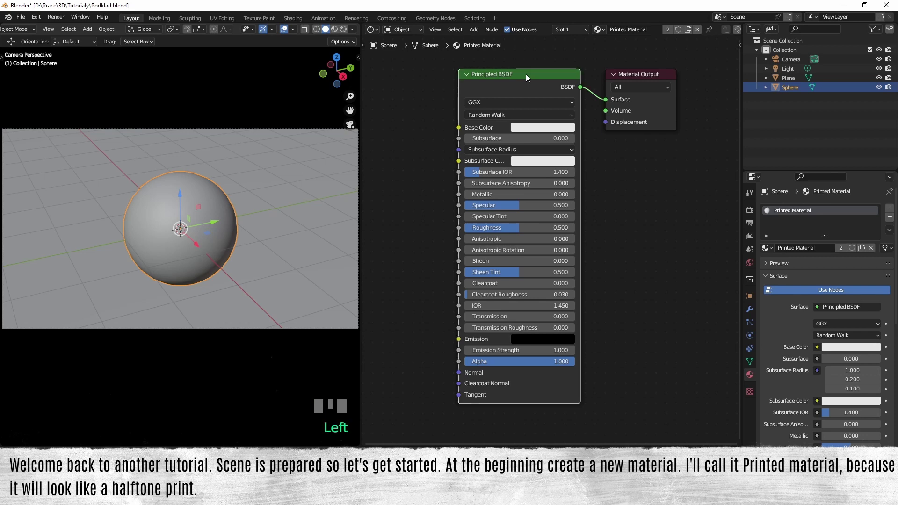
{"action": "key", "text": "Delete"}
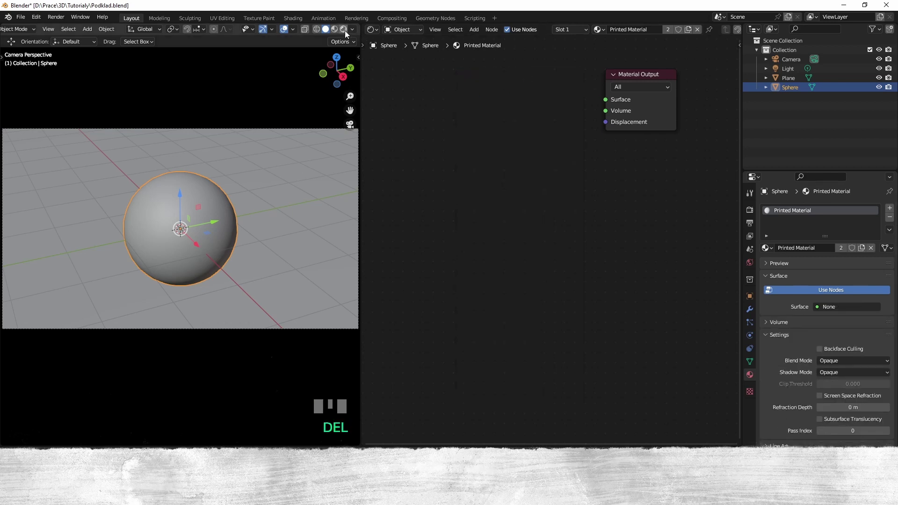
{"action": "left_click", "coordinate": [344, 30]}
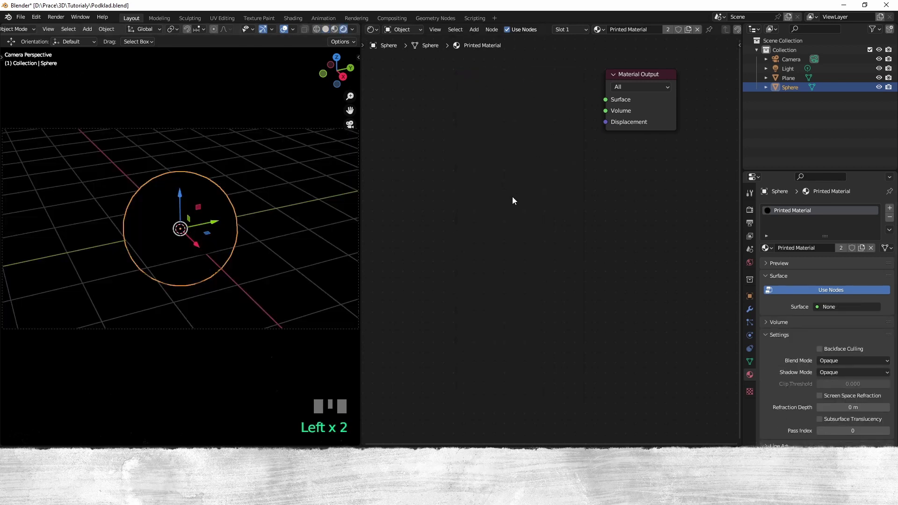
Add a Texture Coordinate node and connect its Window output to the Material Output's Surface input
{"action": "key", "text": "shift+a"}
{"action": "mouse_move", "coordinate": [496, 211]}
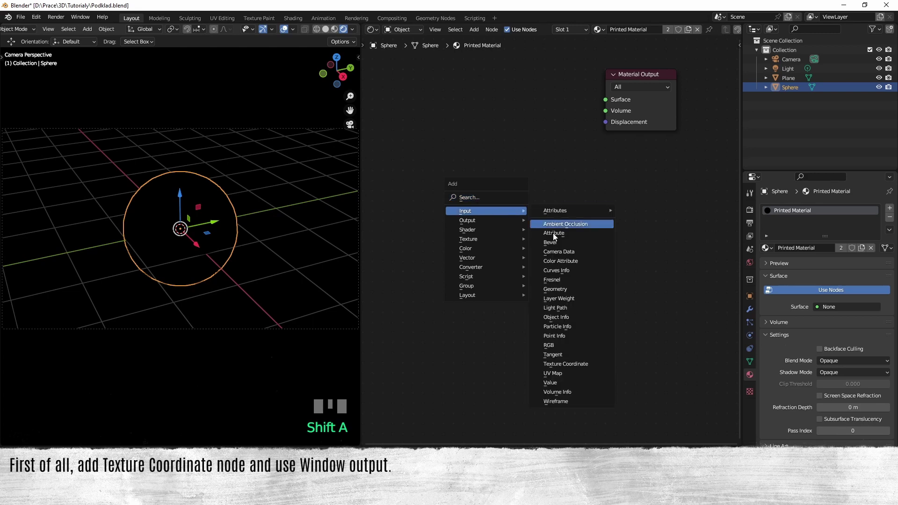
{"action": "left_click", "coordinate": [565, 364]}
{"action": "left_click", "coordinate": [418, 100]}
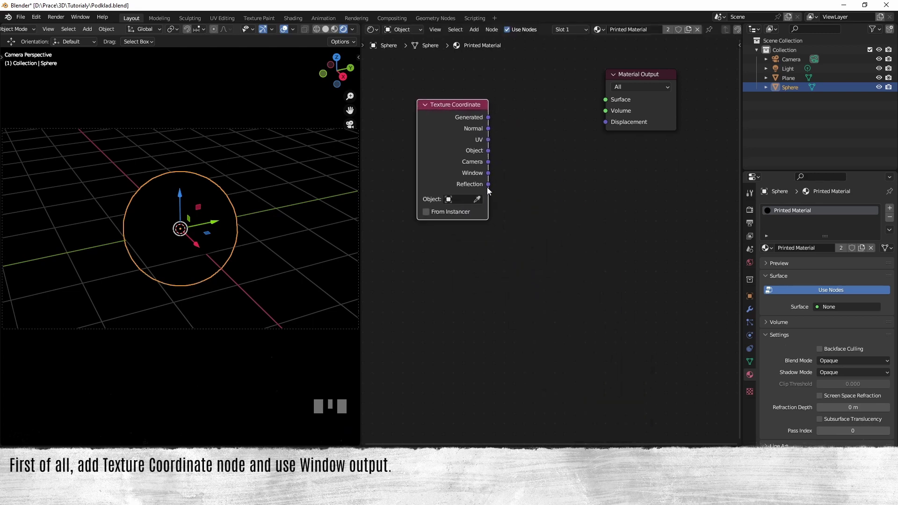
{"action": "left_click_drag", "start_coordinate": [610, 103], "coordinate": [609, 103]}
{"action": "left_click_drag", "start_coordinate": [464, 106], "coordinate": [452, 90]}
{"action": "left_click", "coordinate": [558, 167]}
{"action": "scroll", "coordinate": [529, 155], "scroll_direction": "down", "scroll_amount": 3}
{"action": "left_click_drag", "start_coordinate": [488, 136], "coordinate": [439, 124]}
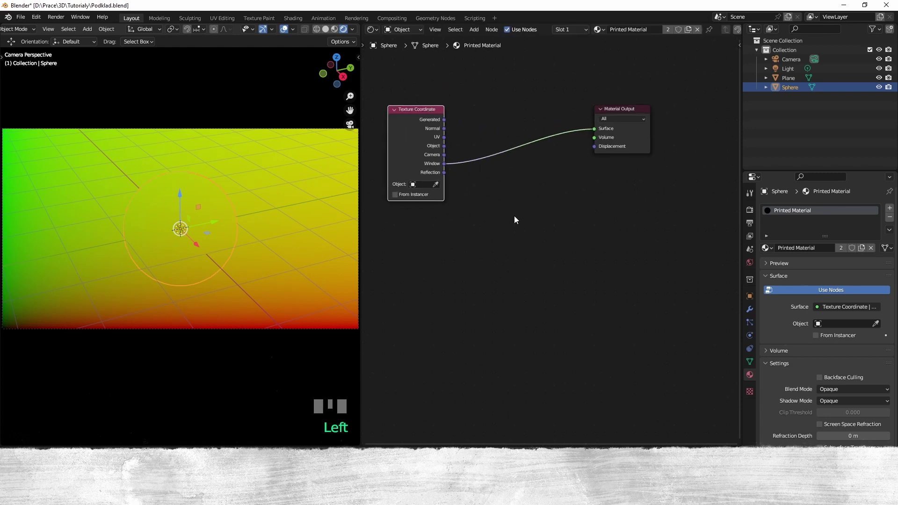
Insert a Vector Math node between Texture Coordinate and Material Output, and set its operation to Fraction
{"action": "left_click", "coordinate": [514, 215]}
{"action": "key", "text": "shift+a"}
{"action": "mouse_move", "coordinate": [507, 203]}
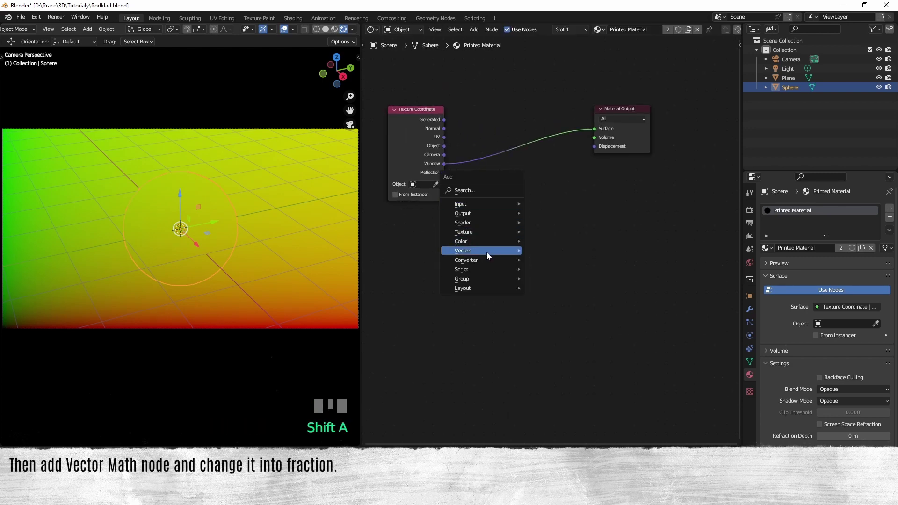
{"action": "mouse_move", "coordinate": [487, 252]}
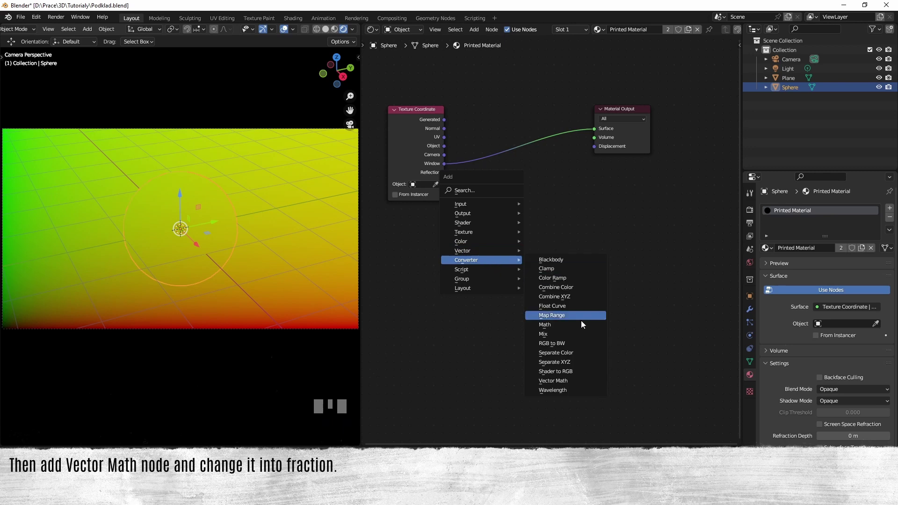
{"action": "left_click", "coordinate": [567, 383]}
{"action": "left_click", "coordinate": [472, 112]}
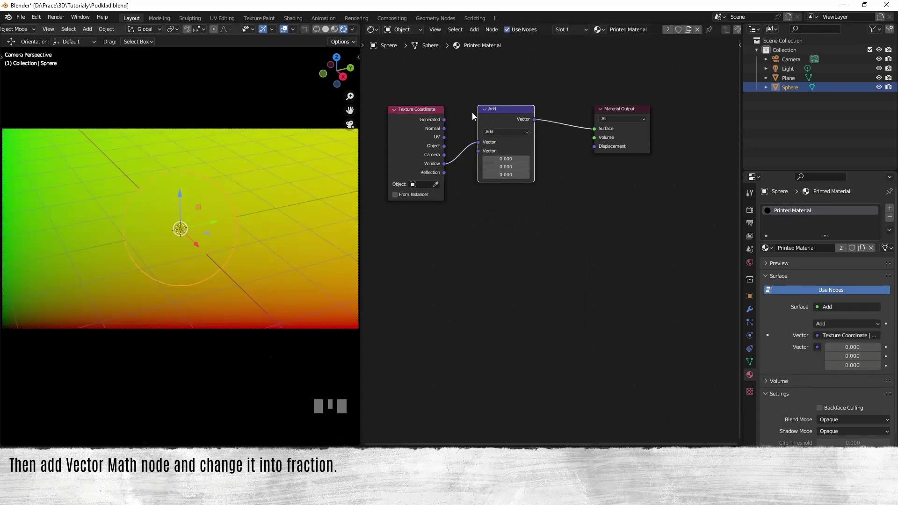
{"action": "scroll", "coordinate": [470, 117], "scroll_direction": "up", "scroll_amount": 5}
{"action": "left_click", "coordinate": [569, 199]}
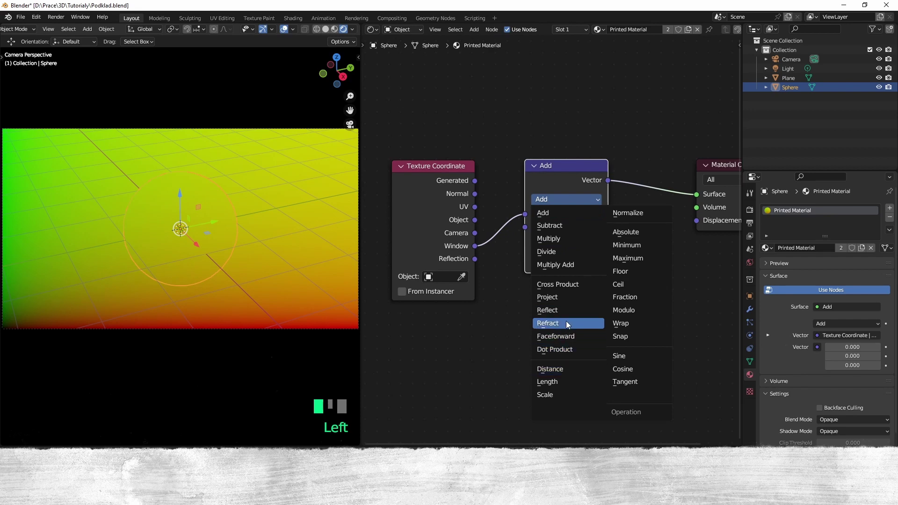
{"action": "left_click", "coordinate": [634, 298]}
Insert a copy of the Fraction node before it, set to Multiply with 2.2 for X and 1.1 for Y
{"action": "left_click_drag", "start_coordinate": [475, 165], "coordinate": [396, 156]}
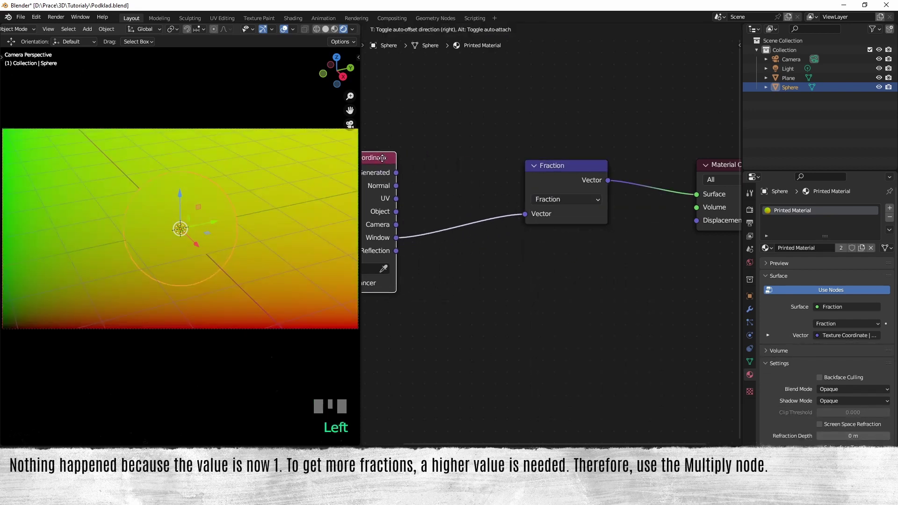
{"action": "key", "text": "shift+d"}
{"action": "left_click", "coordinate": [452, 176]}
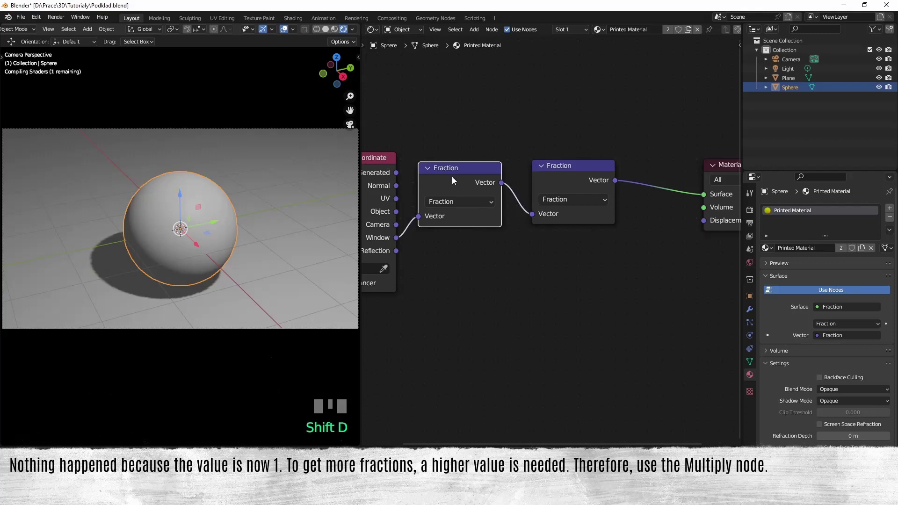
{"action": "left_click", "coordinate": [478, 202]}
{"action": "left_click", "coordinate": [476, 243]}
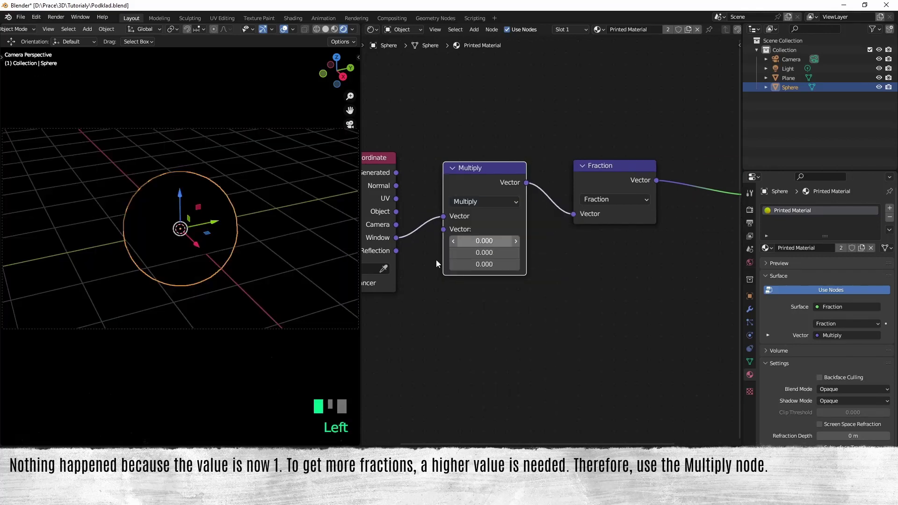
{"action": "middle_click_drag", "start_coordinate": [436, 260], "coordinate": [518, 258]}
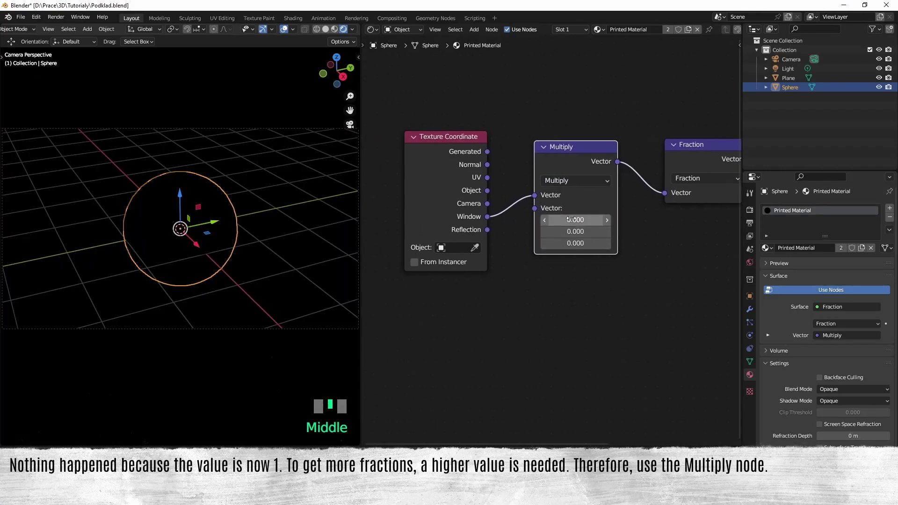
{"action": "left_click_drag", "start_coordinate": [557, 220], "coordinate": [578, 232]}
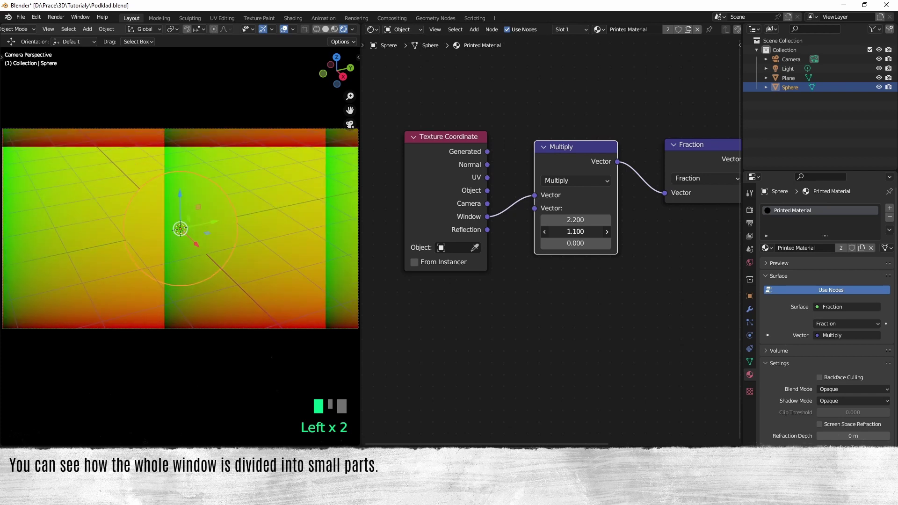
Add a Combine XYZ node and connect its Vector output to the Multiply node's second Vector input
{"action": "left_click", "coordinate": [520, 295]}
{"action": "middle_click_drag", "start_coordinate": [542, 284], "coordinate": [555, 279]}
{"action": "key", "text": "shift+a"}
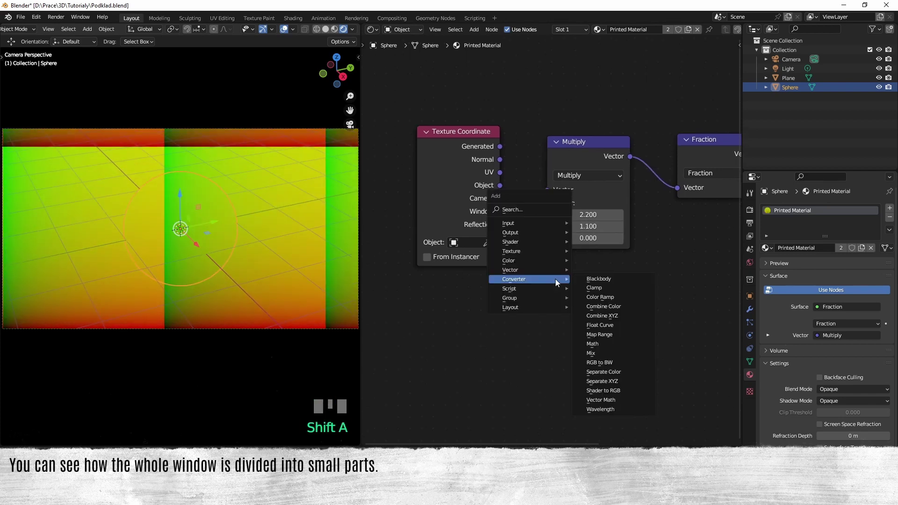
{"action": "left_click", "coordinate": [616, 316]}
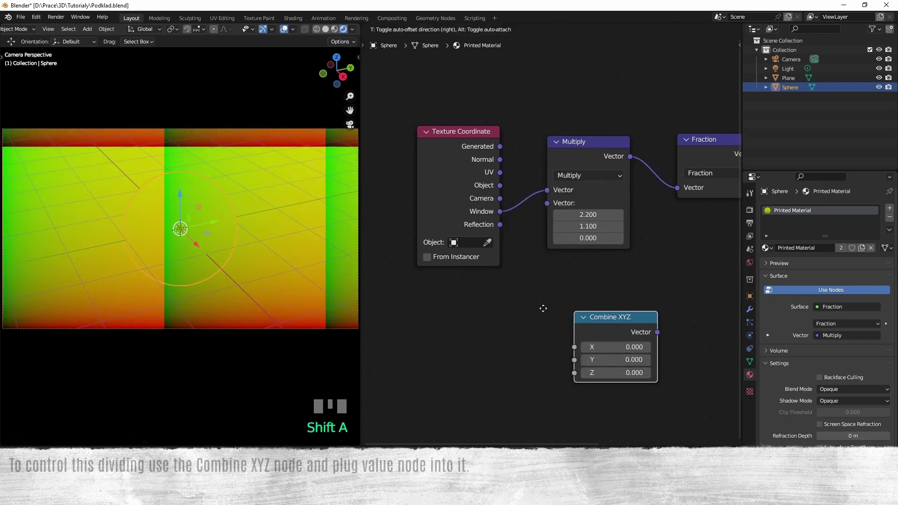
{"action": "left_click_drag", "start_coordinate": [554, 209], "coordinate": [548, 204]}
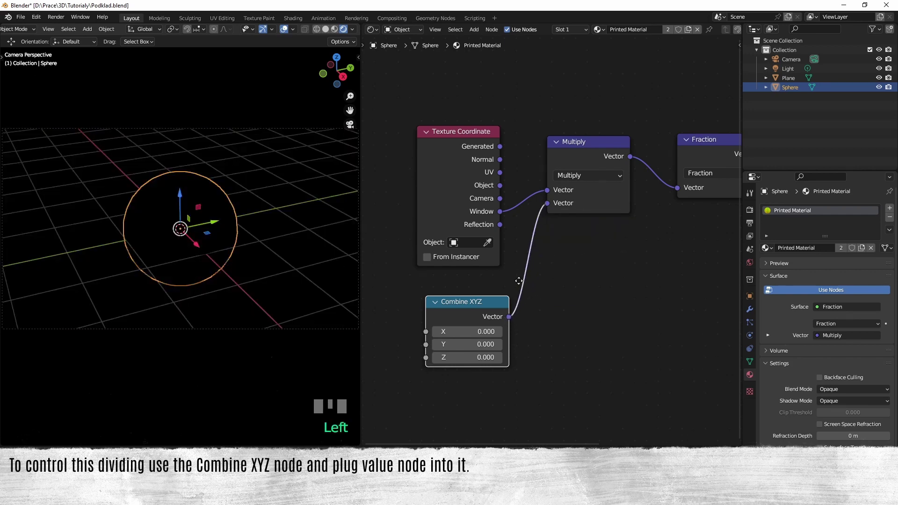
Add a Value node and connect it to both the X and Y inputs of Combine XYZ
{"action": "middle_click_drag", "start_coordinate": [457, 279], "coordinate": [547, 242]}
{"action": "left_click", "coordinate": [534, 240]}
{"action": "key", "text": "shift+a"}
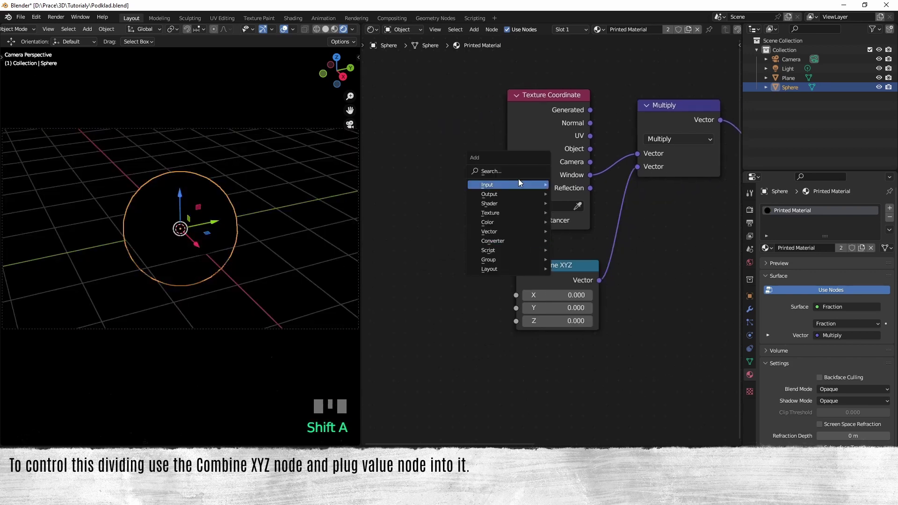
{"action": "mouse_move", "coordinate": [518, 182]}
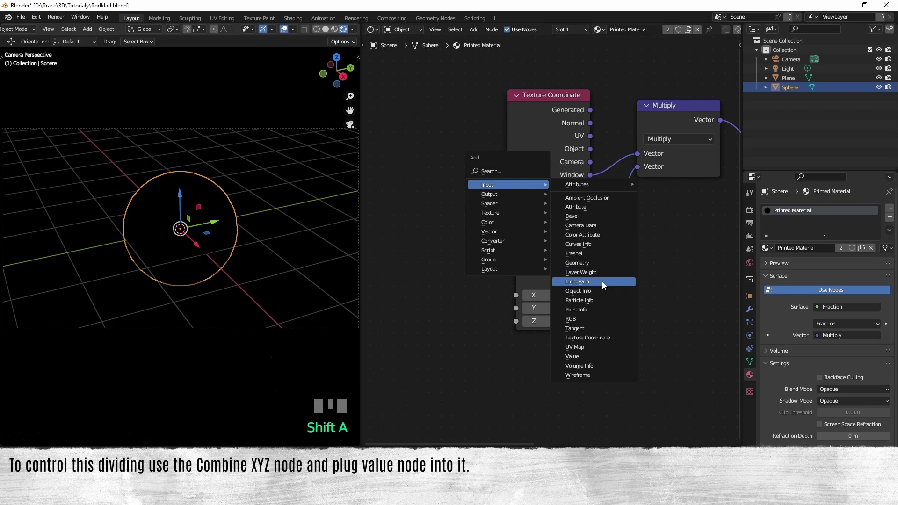
{"action": "left_click", "coordinate": [582, 356]}
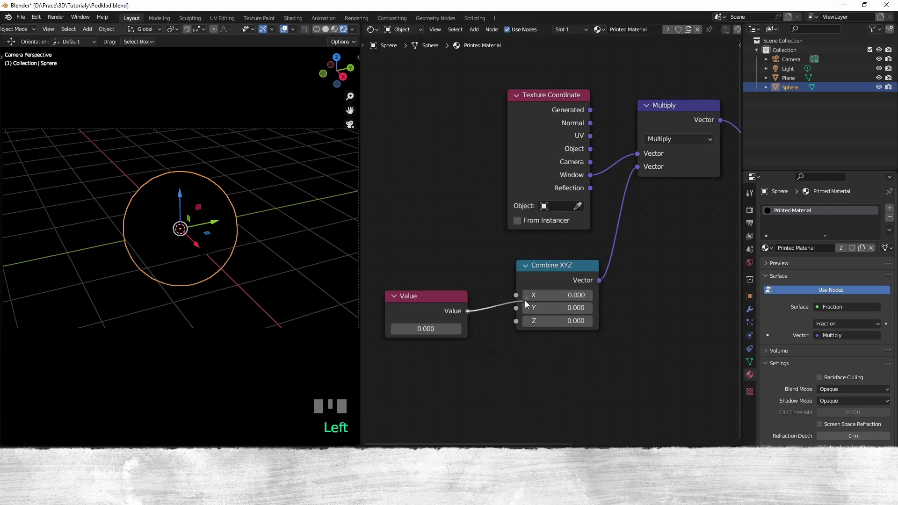
{"action": "left_click_drag", "start_coordinate": [525, 300], "coordinate": [523, 298]}
{"action": "left_click_drag", "start_coordinate": [468, 311], "coordinate": [516, 308]}
{"action": "middle_click_drag", "start_coordinate": [453, 330], "coordinate": [489, 305]}
{"action": "scroll", "coordinate": [566, 328], "scroll_direction": "down", "scroll_amount": 3}
Set the Value node to 10 and move it further away from Combine XYZ
{"action": "left_click", "coordinate": [484, 301]}
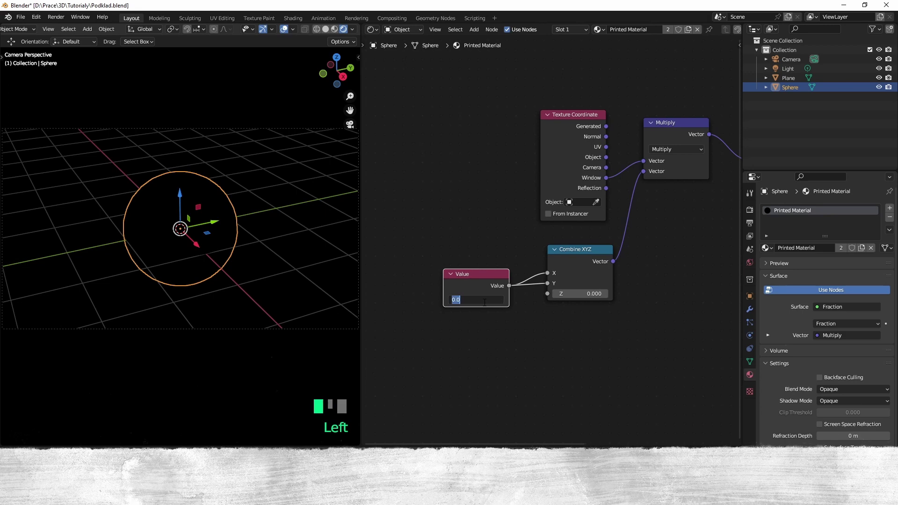
{"action": "type", "text": "10"}
{"action": "key", "text": "Return"}
{"action": "left_click_drag", "start_coordinate": [492, 281], "coordinate": [448, 277]}
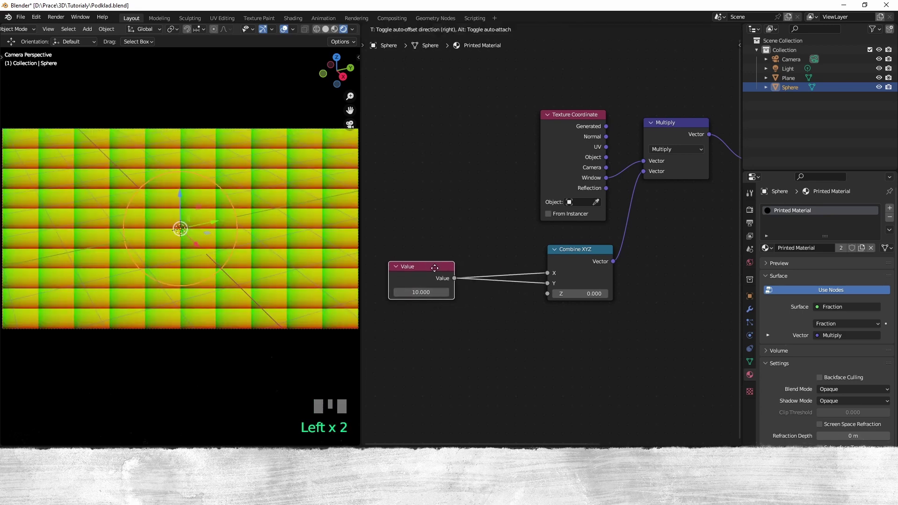
Insert a Math node between the Value node and the X input of Combine XYZ
{"action": "scroll", "coordinate": [482, 314], "scroll_direction": "up", "scroll_amount": 3}
{"action": "middle_click_drag", "start_coordinate": [474, 317], "coordinate": [529, 314]}
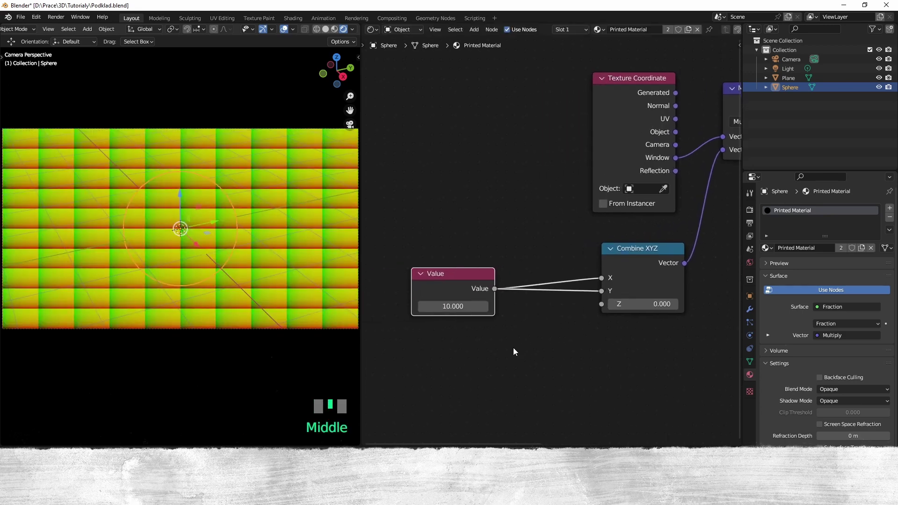
{"action": "key", "text": "shift+a"}
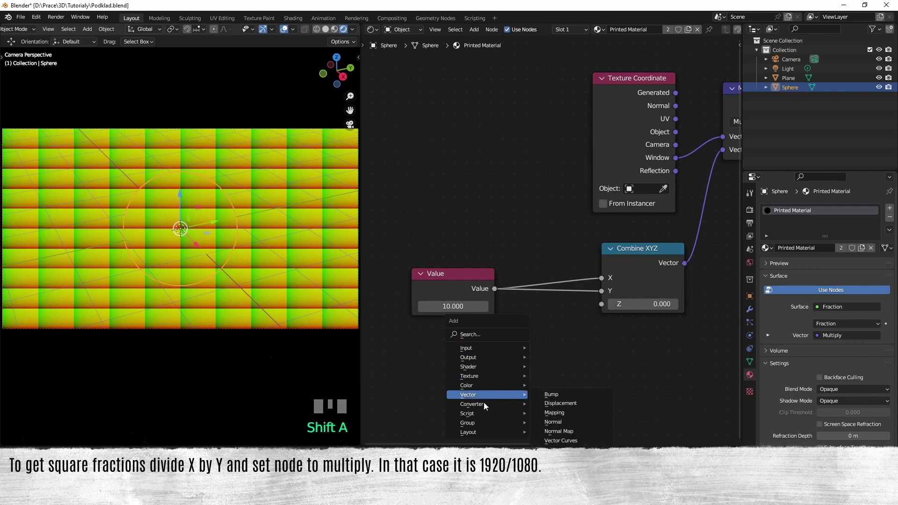
{"action": "mouse_move", "coordinate": [481, 404]}
{"action": "left_click", "coordinate": [552, 339]}
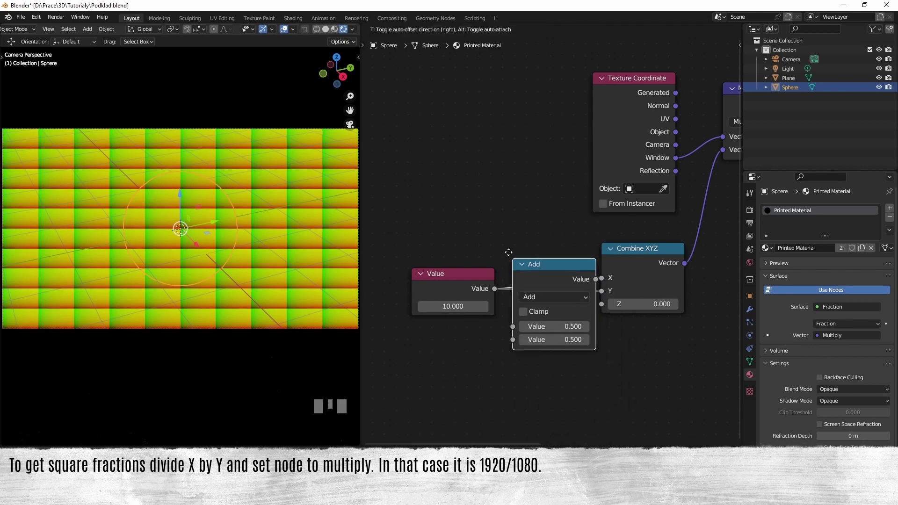
{"action": "left_click", "coordinate": [505, 242]}
Set the Math node's second value to 1920/1080 and its operation to Multiply
{"action": "left_click", "coordinate": [583, 282]}
{"action": "left_click", "coordinate": [585, 329]}
{"action": "left_click", "coordinate": [585, 329]}
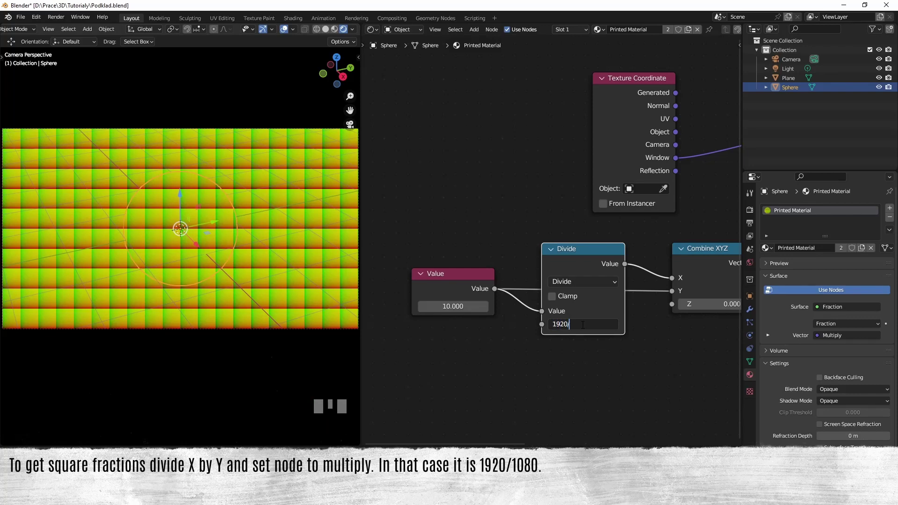
{"action": "type", "text": "1920/1080"}
{"action": "key", "text": "Return"}
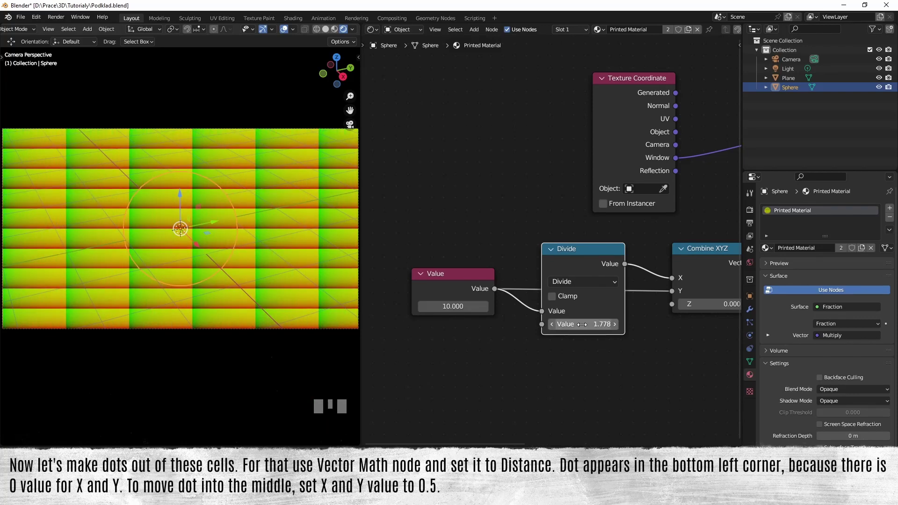
{"action": "left_click", "coordinate": [592, 282]}
{"action": "left_click", "coordinate": [226, 344]}
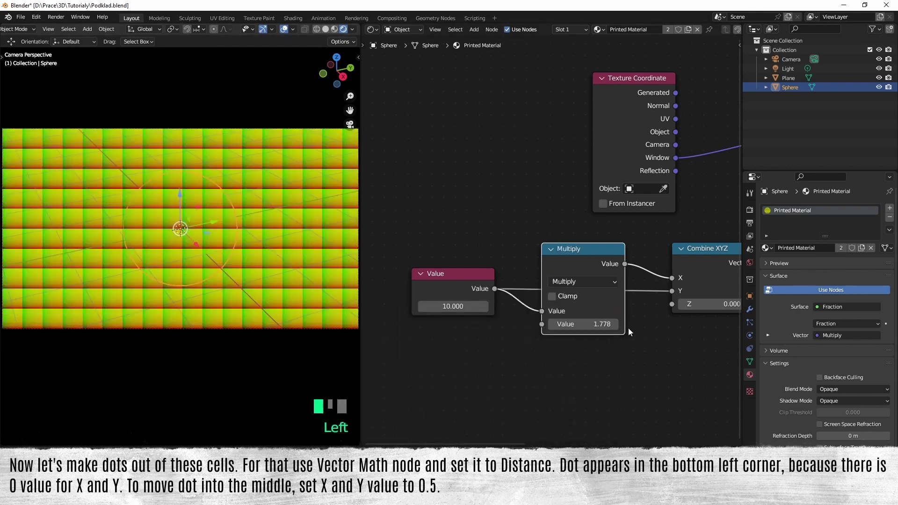
Tidy the node layout by placing Combine XYZ below Texture Coordinate and moving Fraction closer to Multiply
{"action": "middle_click_drag", "start_coordinate": [629, 330], "coordinate": [501, 341]}
{"action": "scroll", "coordinate": [501, 342], "scroll_direction": "down", "scroll_amount": 5}
{"action": "left_click_drag", "start_coordinate": [408, 247], "coordinate": [500, 281]}
{"action": "middle_click_drag", "start_coordinate": [730, 226], "coordinate": [614, 274]}
{"action": "left_click_drag", "start_coordinate": [641, 272], "coordinate": [556, 204]}
{"action": "left_click_drag", "start_coordinate": [556, 205], "coordinate": [494, 205]}
{"action": "left_click", "coordinate": [528, 257]}
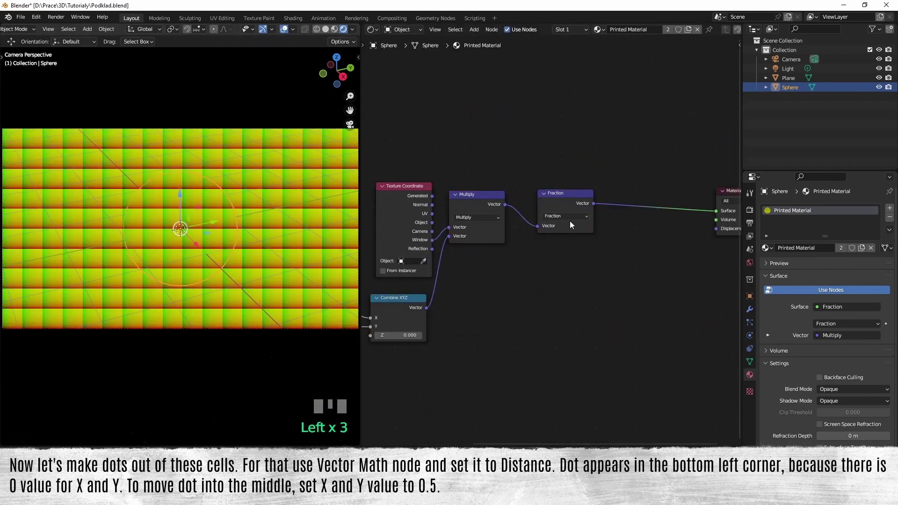
{"action": "left_click_drag", "start_coordinate": [570, 221], "coordinate": [543, 222]}
{"action": "left_click", "coordinate": [594, 224]}
Insert a copy of the Fraction node after it, set it to Distance, and connect its Value output to Surface
{"action": "scroll", "coordinate": [594, 224], "scroll_direction": "up", "scroll_amount": 5}
{"action": "middle_click_drag", "start_coordinate": [568, 226], "coordinate": [502, 237]}
{"action": "left_click", "coordinate": [466, 191]}
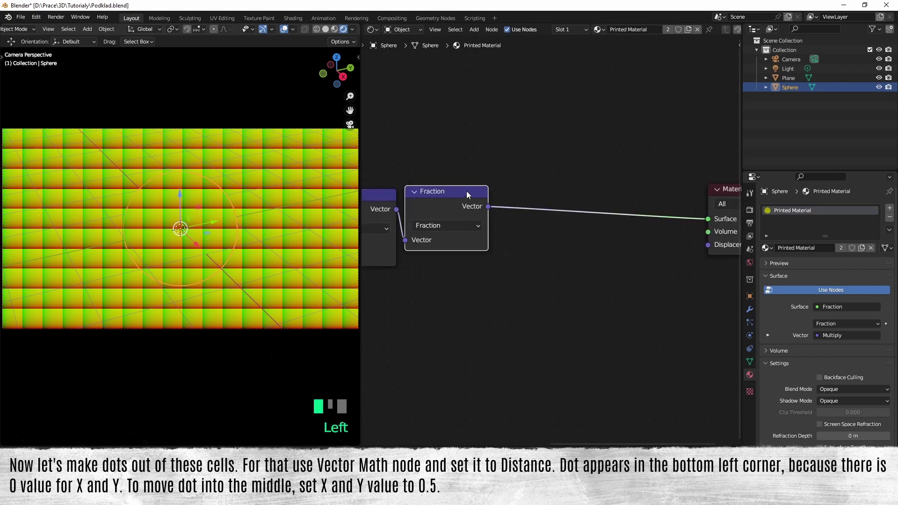
{"action": "key", "text": "shift+d"}
{"action": "left_click", "coordinate": [596, 188]}
{"action": "left_click", "coordinate": [572, 222]}
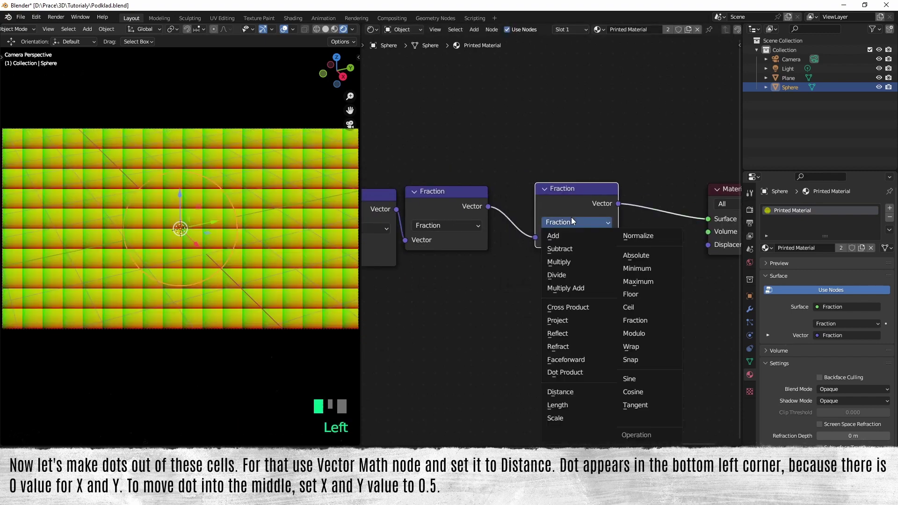
{"action": "left_click", "coordinate": [557, 398]}
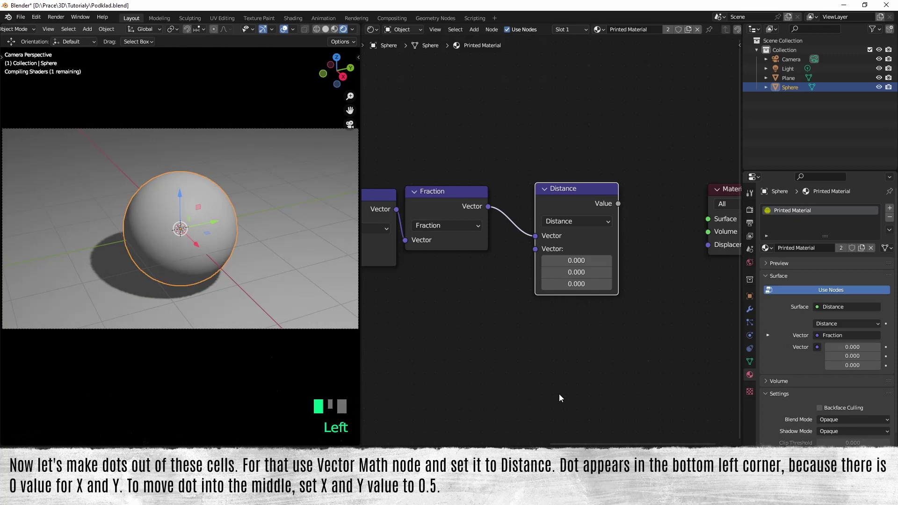
{"action": "left_click_drag", "start_coordinate": [552, 191], "coordinate": [532, 195]}
{"action": "left_click", "coordinate": [536, 196], "text": "ctrl+shift"}
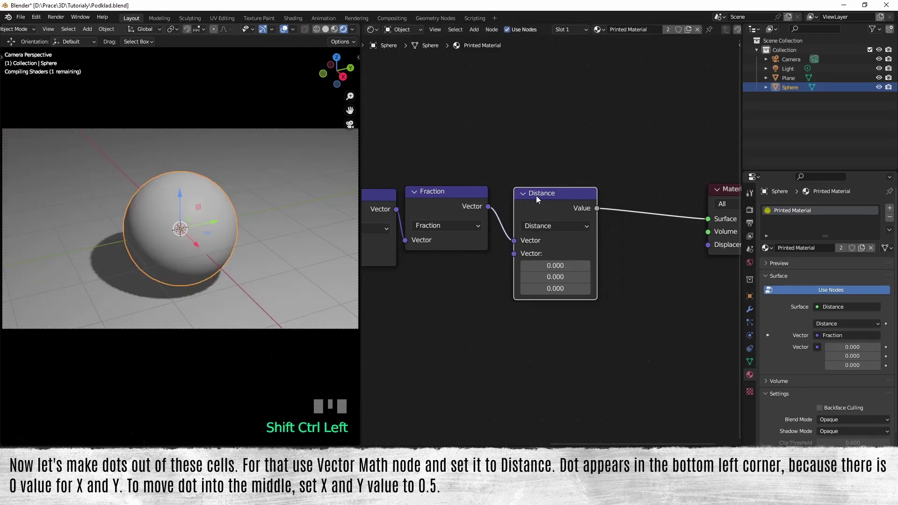
Set the X and Y values of the Distance node's second vector to 0.5 to centre the dots
{"action": "left_click_drag", "start_coordinate": [577, 264], "coordinate": [576, 277]}
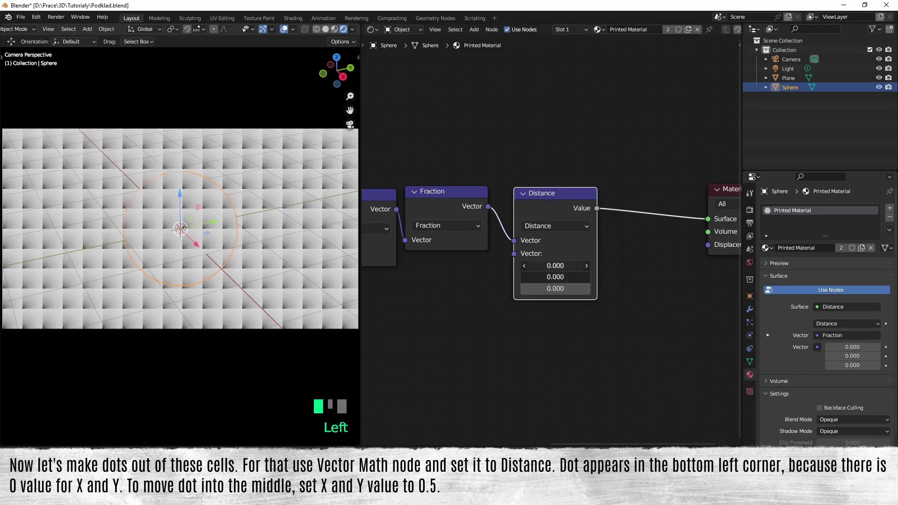
{"action": "left_click", "coordinate": [577, 264]}
{"action": "type", "text": "0.5"}
{"action": "key", "text": "Return"}
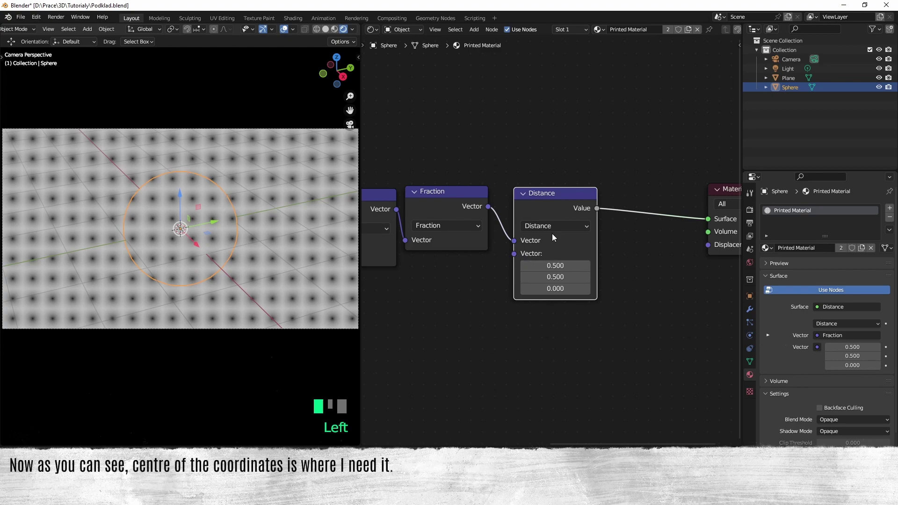
Insert a Math node between the Distance node and Material Output and set its operation to Greater Than
{"action": "scroll", "coordinate": [604, 248], "scroll_direction": "down", "scroll_amount": 4}
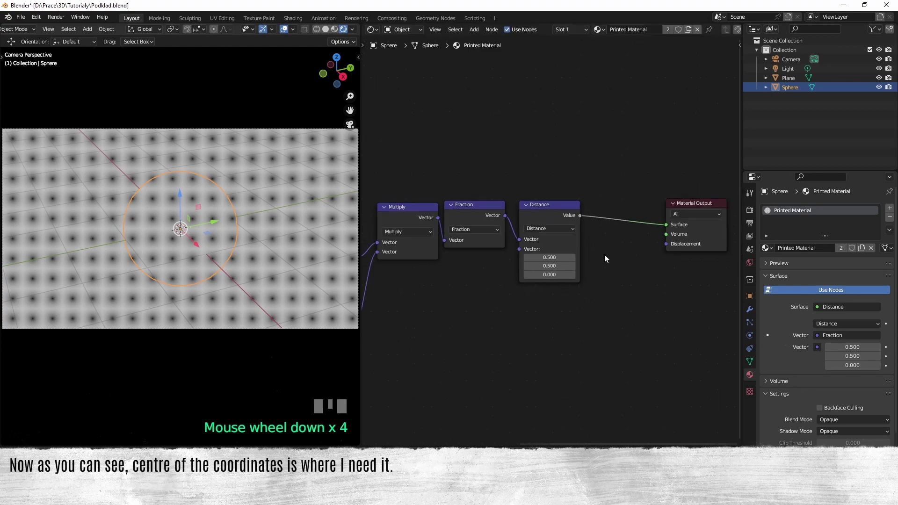
{"action": "key", "text": "shift+a"}
{"action": "mouse_move", "coordinate": [607, 283]}
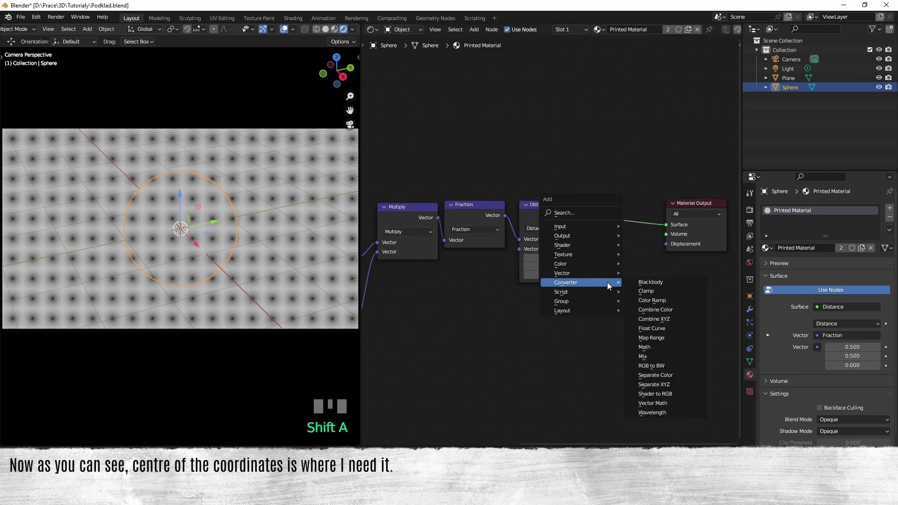
{"action": "left_click", "coordinate": [655, 341]}
{"action": "left_click", "coordinate": [595, 150]}
{"action": "middle_click_drag", "start_coordinate": [639, 248], "coordinate": [582, 288]}
{"action": "scroll", "coordinate": [567, 228], "scroll_direction": "up", "scroll_amount": 6}
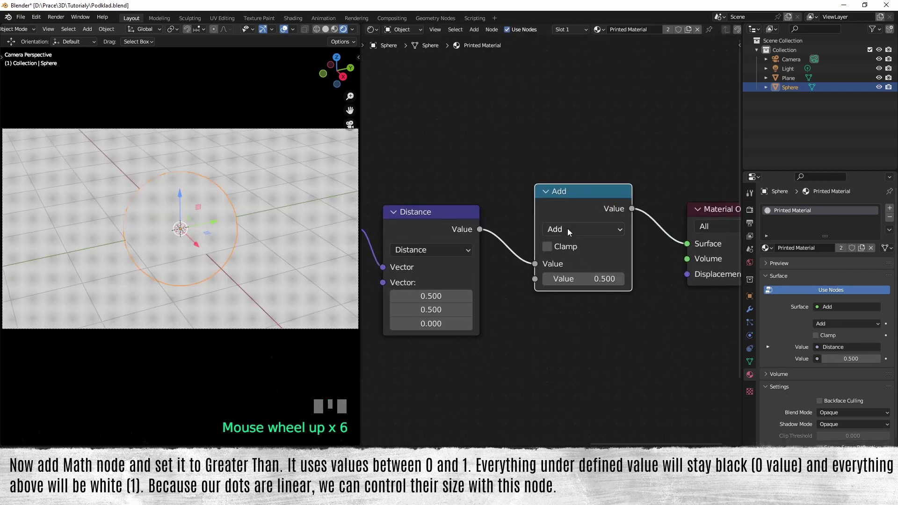
{"action": "left_click", "coordinate": [566, 229]}
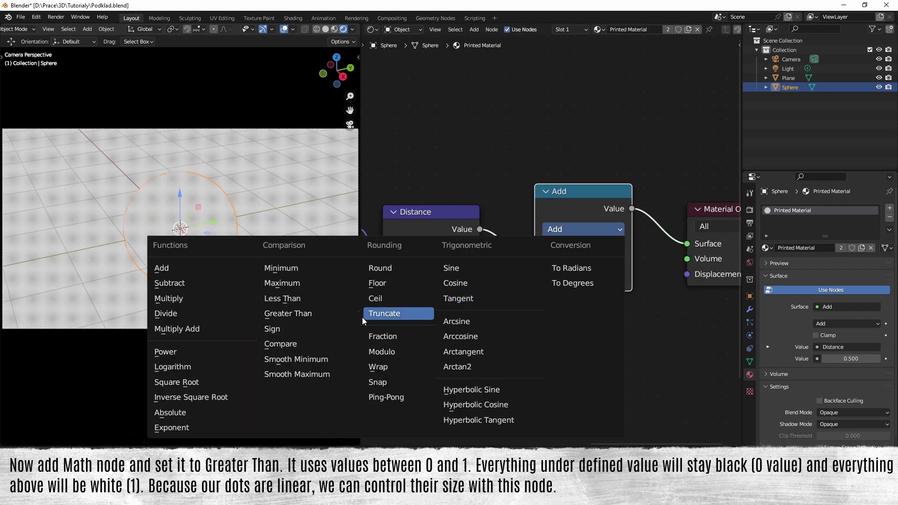
{"action": "left_click", "coordinate": [293, 313]}
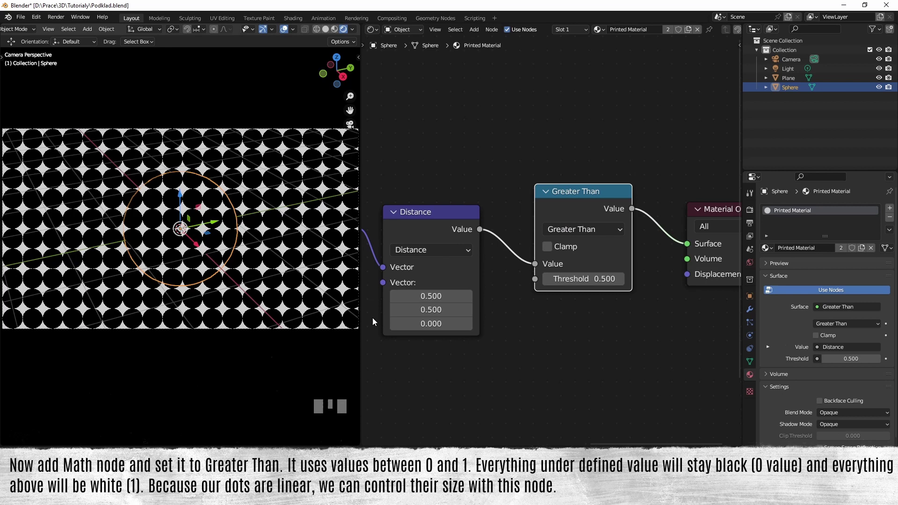
Set the Greater Than node's threshold to 0.3
{"action": "left_click", "coordinate": [547, 279]}
{"action": "left_click", "coordinate": [547, 279]}
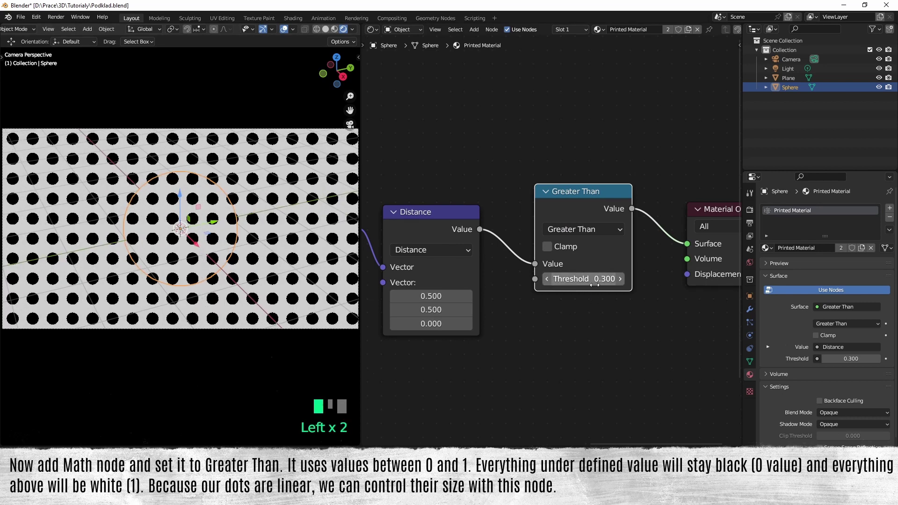
{"action": "left_click", "coordinate": [547, 279]}
{"action": "left_click", "coordinate": [620, 279]}
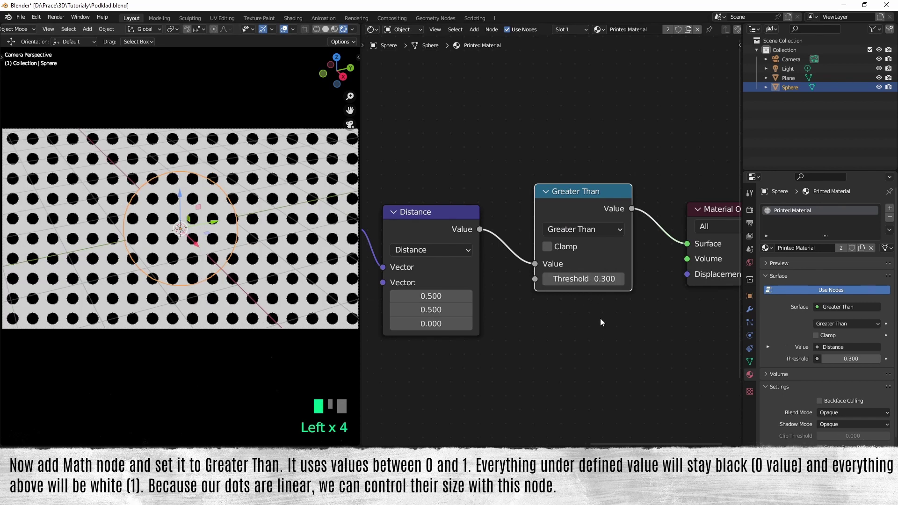
Add a Principled BSDF shader node below the Fraction and Distance nodes
{"action": "left_click", "coordinate": [597, 326]}
{"action": "middle_click_drag", "start_coordinate": [575, 337], "coordinate": [631, 278]}
{"action": "key", "text": "shift+a"}
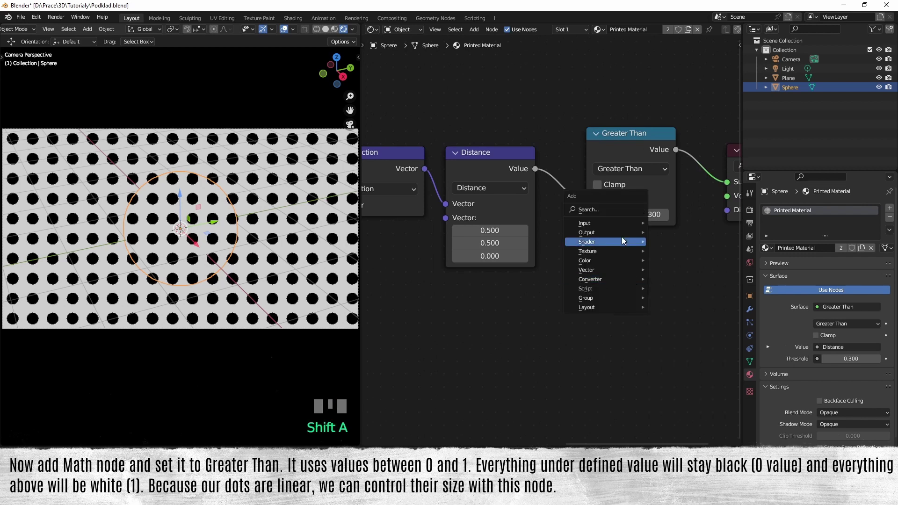
{"action": "mouse_move", "coordinate": [591, 242]}
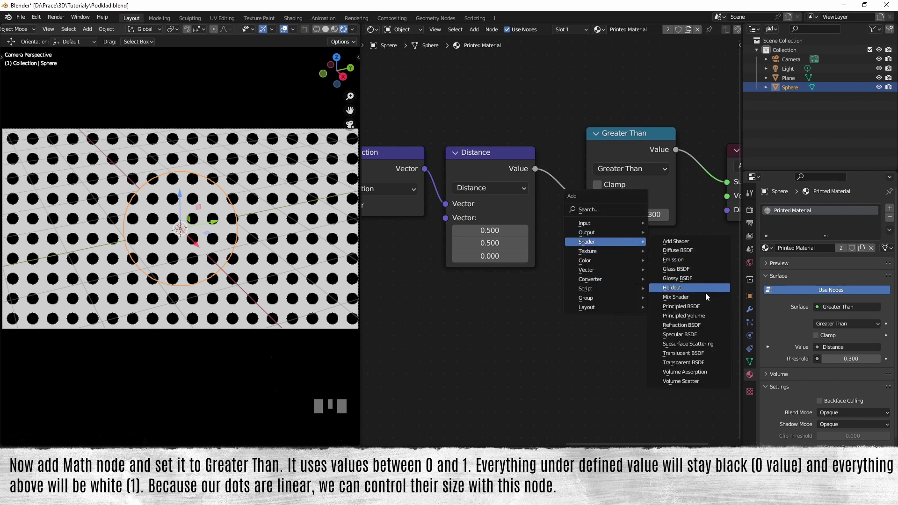
{"action": "left_click", "coordinate": [681, 306]}
{"action": "left_click", "coordinate": [396, 308]}
{"action": "scroll", "coordinate": [396, 308], "scroll_direction": "down", "scroll_amount": 4}
{"action": "middle_click_drag", "start_coordinate": [514, 299], "coordinate": [487, 315]}
{"action": "left_click_drag", "start_coordinate": [463, 300], "coordinate": [432, 315]}
Add a Shader to RGB node, feed it from the Principled BSDF, and connect its Color output to the Greater Than Threshold
{"action": "left_click", "coordinate": [528, 312]}
{"action": "key", "text": "shift+a"}
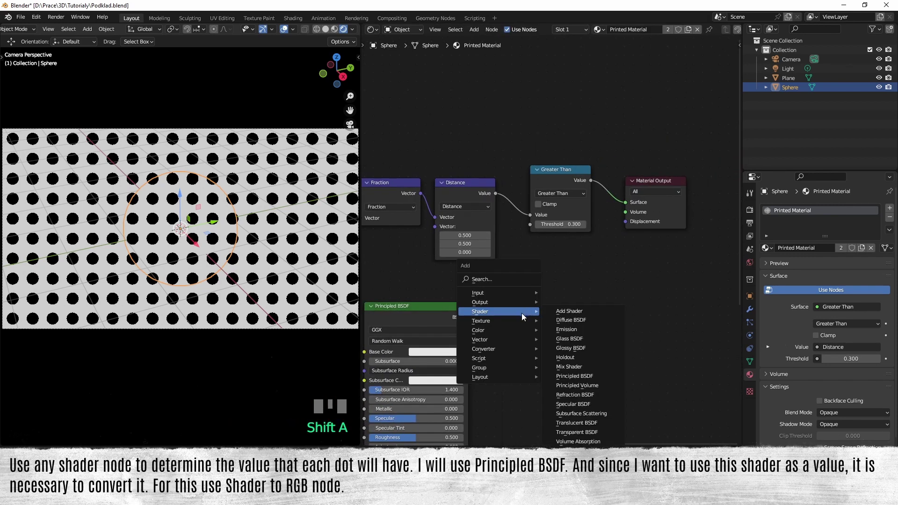
{"action": "mouse_move", "coordinate": [500, 346]}
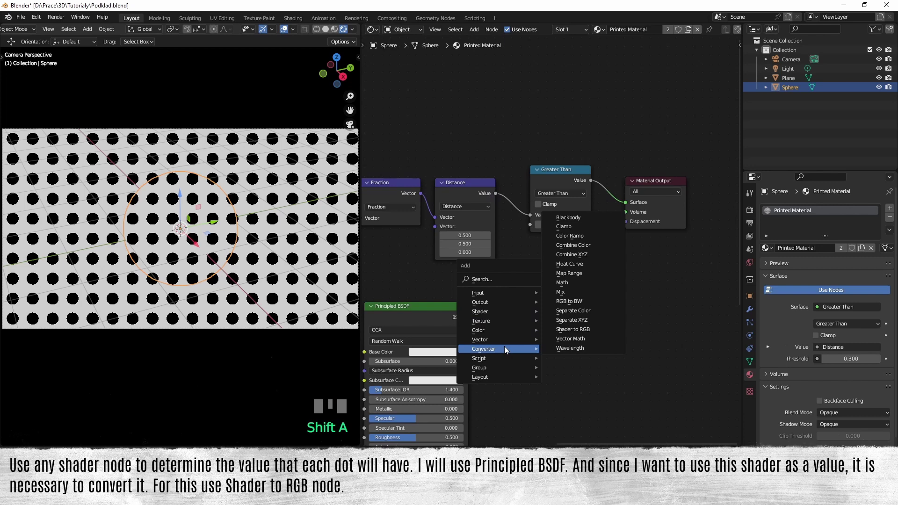
{"action": "left_click", "coordinate": [572, 329]}
{"action": "left_click", "coordinate": [473, 318]}
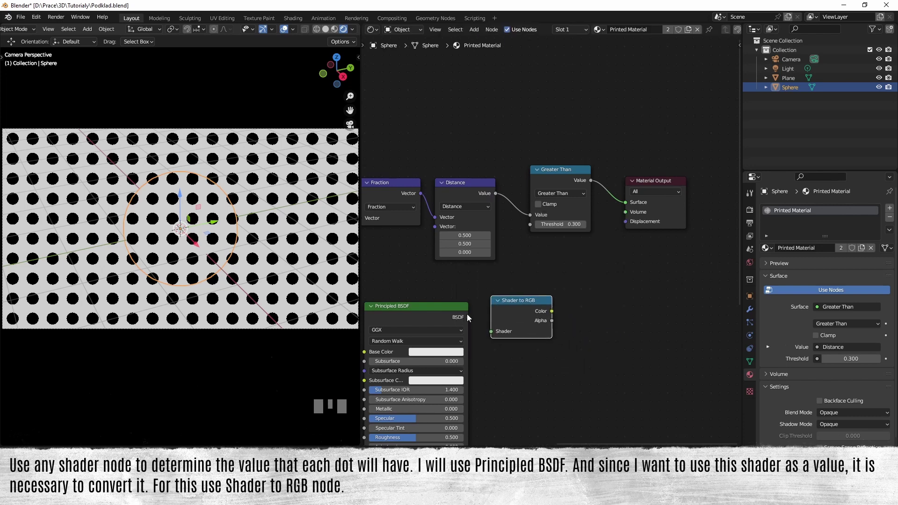
{"action": "left_click_drag", "start_coordinate": [468, 317], "coordinate": [496, 334]}
{"action": "left_click_drag", "start_coordinate": [591, 369], "coordinate": [448, 311]}
{"action": "left_click_drag", "start_coordinate": [508, 303], "coordinate": [531, 227]}
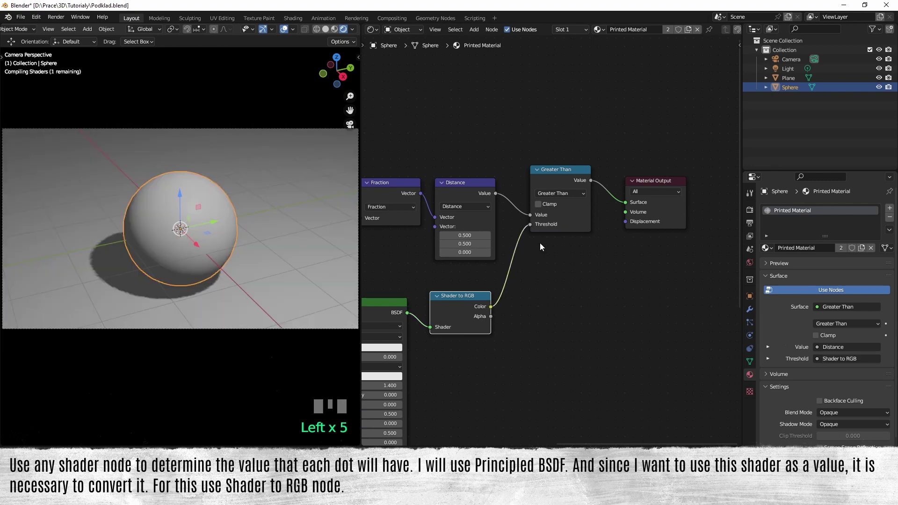
Insert an Invert Color node between Shader to RGB and the Greater Than Threshold
{"action": "scroll", "coordinate": [542, 261], "scroll_direction": "up", "scroll_amount": 2}
{"action": "key", "text": "shift+a"}
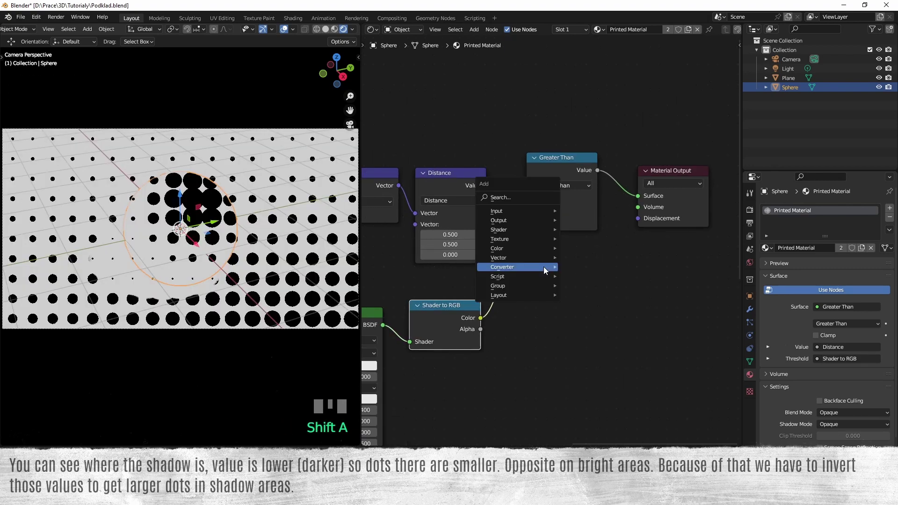
{"action": "mouse_move", "coordinate": [516, 249]}
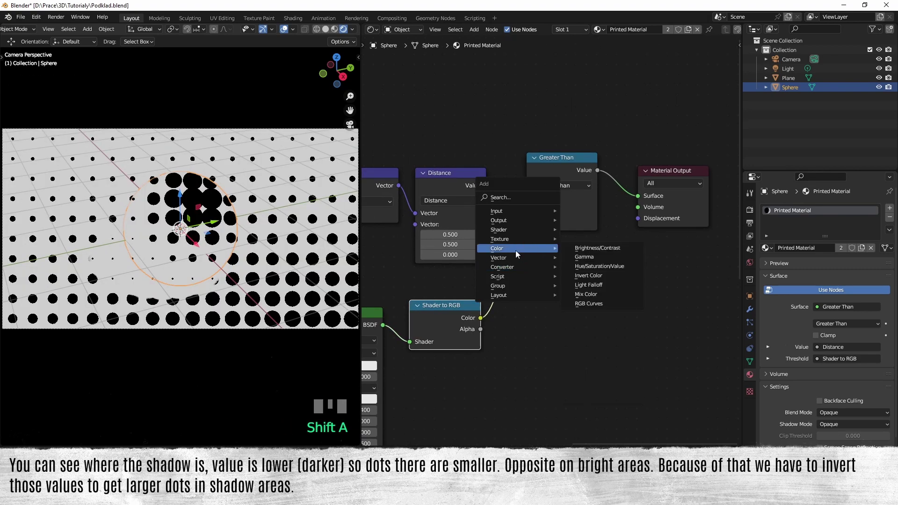
{"action": "left_click", "coordinate": [608, 275]}
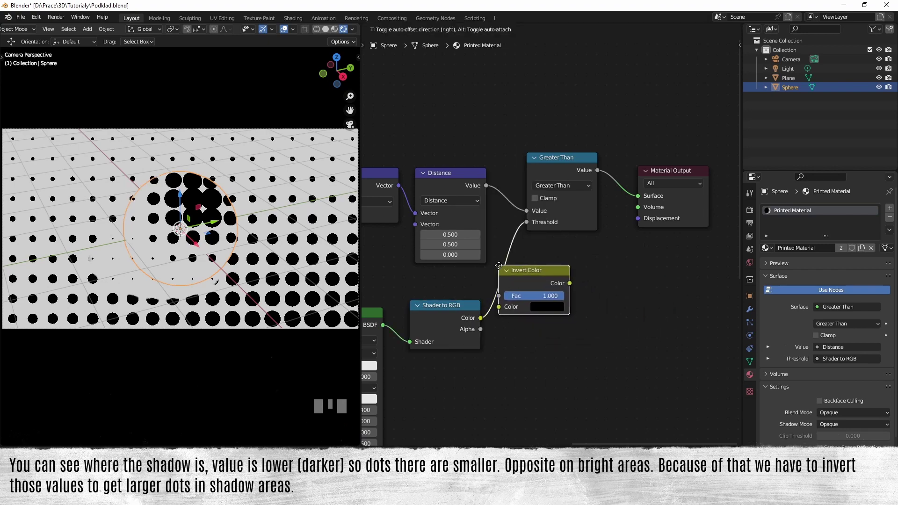
{"action": "left_click", "coordinate": [498, 265]}
Set the Value node that controls the dot density to 50
{"action": "scroll", "coordinate": [499, 266], "scroll_direction": "down", "scroll_amount": 2}
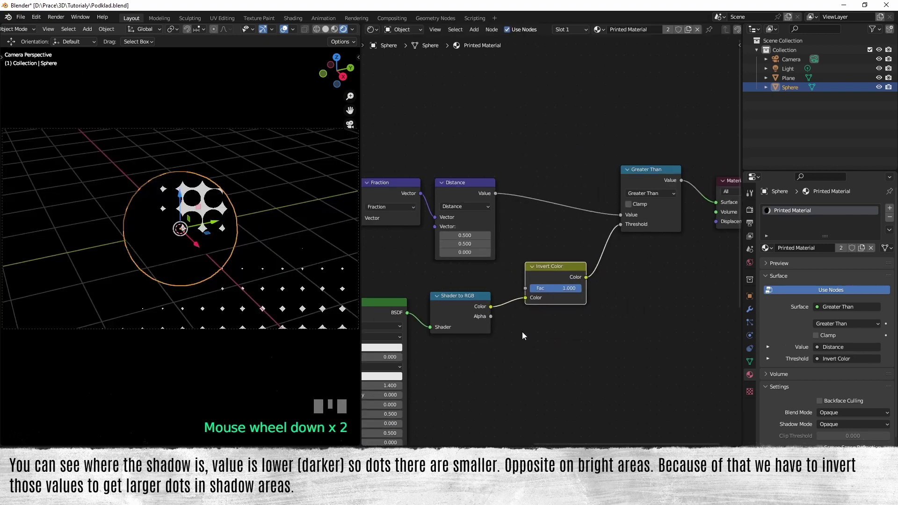
{"action": "middle_click_drag", "start_coordinate": [522, 332], "coordinate": [302, 317]}
{"action": "middle_click_drag", "start_coordinate": [402, 346], "coordinate": [408, 344]}
{"action": "scroll", "coordinate": [408, 352], "scroll_direction": "up", "scroll_amount": 4}
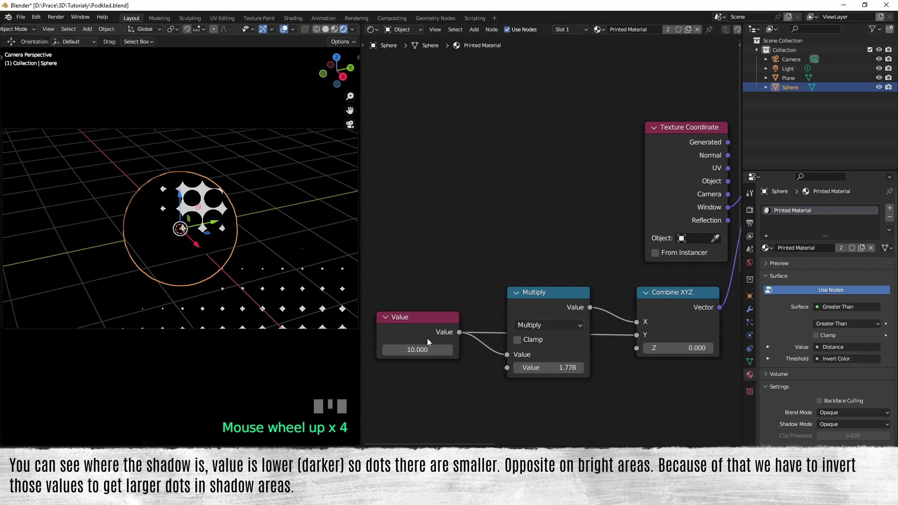
{"action": "left_click", "coordinate": [408, 352]}
{"action": "type", "text": "50"}
{"action": "key", "text": "Return"}
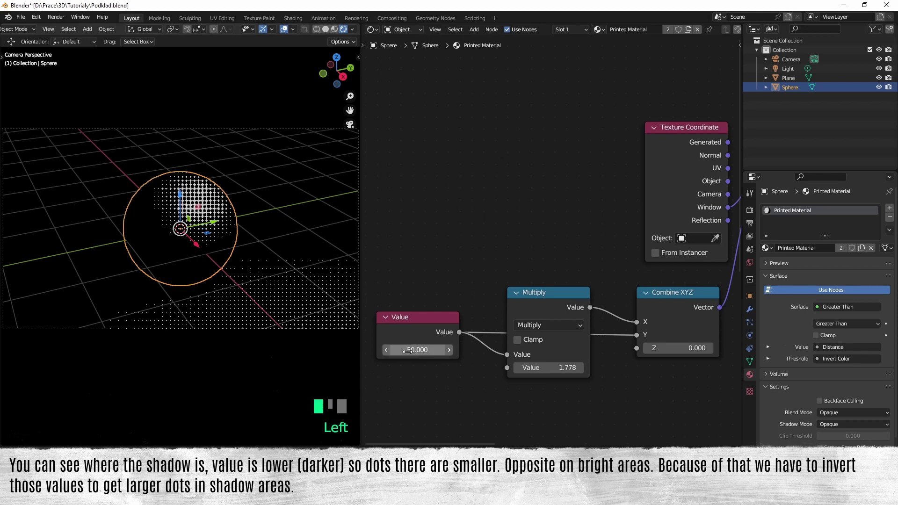
Rearrange the nodes by lowering the shader branch, moving Greater Than closer to Distance and shifting Material Output farther away
{"action": "scroll", "coordinate": [571, 400], "scroll_direction": "down", "scroll_amount": 5}
{"action": "middle_click_drag", "start_coordinate": [737, 333], "coordinate": [559, 337]}
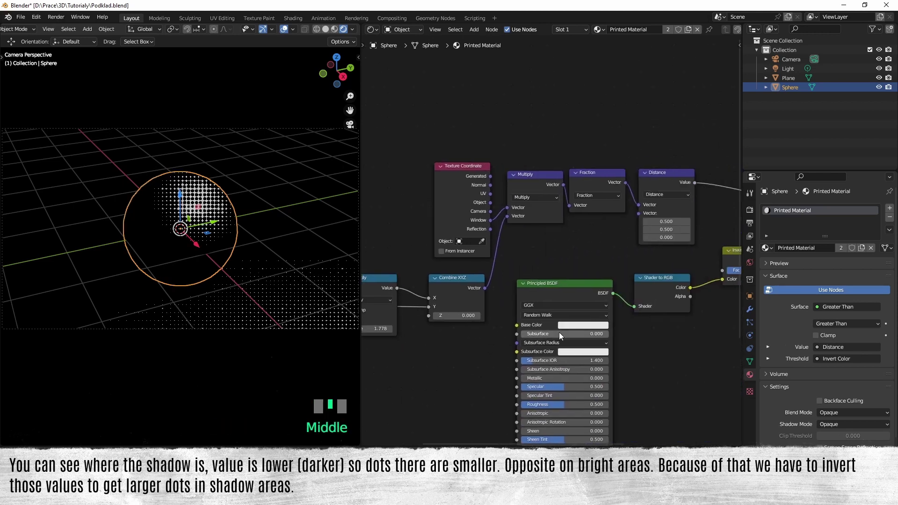
{"action": "scroll", "coordinate": [561, 336], "scroll_direction": "down", "scroll_amount": 3}
{"action": "left_click_drag", "start_coordinate": [723, 359], "coordinate": [584, 262]}
{"action": "left_click_drag", "start_coordinate": [705, 254], "coordinate": [601, 349]}
{"action": "left_click", "coordinate": [679, 361]}
{"action": "middle_click_drag", "start_coordinate": [679, 361], "coordinate": [565, 395]}
{"action": "left_click_drag", "start_coordinate": [667, 206], "coordinate": [605, 217]}
{"action": "left_click", "coordinate": [608, 291]}
{"action": "scroll", "coordinate": [575, 318], "scroll_direction": "up", "scroll_amount": 3}
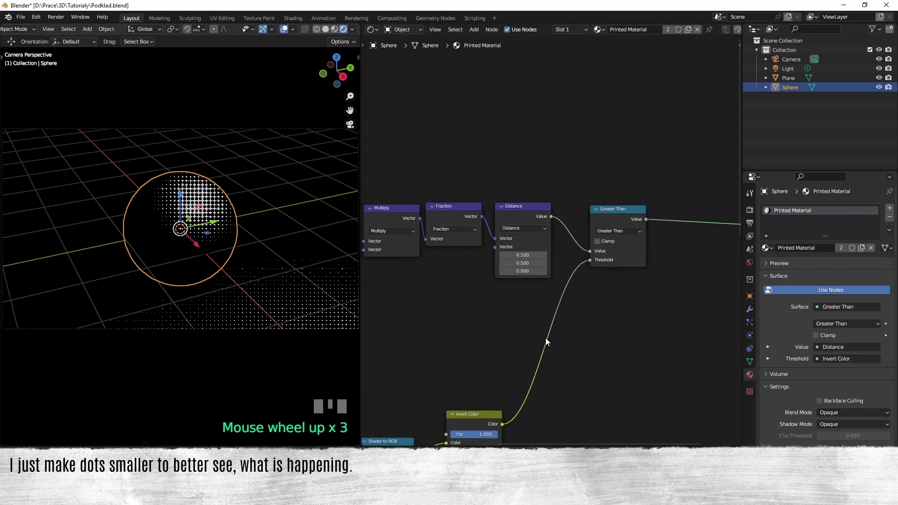
{"action": "middle_click_drag", "start_coordinate": [577, 358], "coordinate": [625, 302]}
{"action": "scroll", "coordinate": [608, 315], "scroll_direction": "down", "scroll_amount": 1}
{"action": "middle_click_drag", "start_coordinate": [541, 360], "coordinate": [565, 380]}
Insert a Math node between Invert Color and the Greater Than Threshold, set to Multiply with a value of 0.7
{"action": "scroll", "coordinate": [611, 198], "scroll_direction": "up", "scroll_amount": 3}
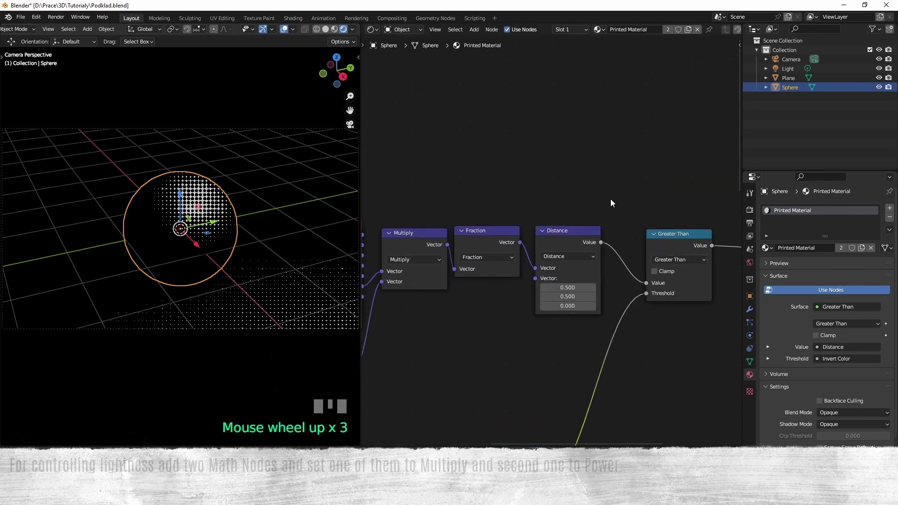
{"action": "key", "text": "shift+a"}
{"action": "mouse_move", "coordinate": [610, 199]}
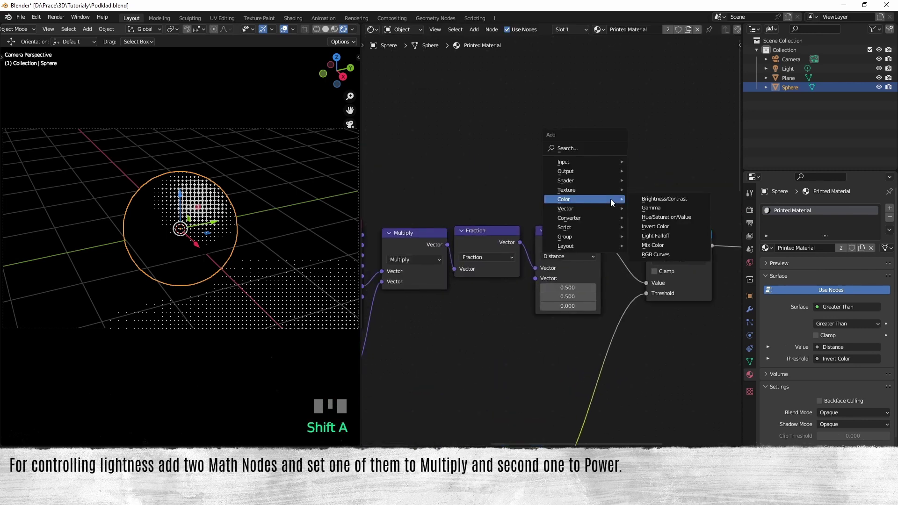
{"action": "mouse_move", "coordinate": [591, 220]}
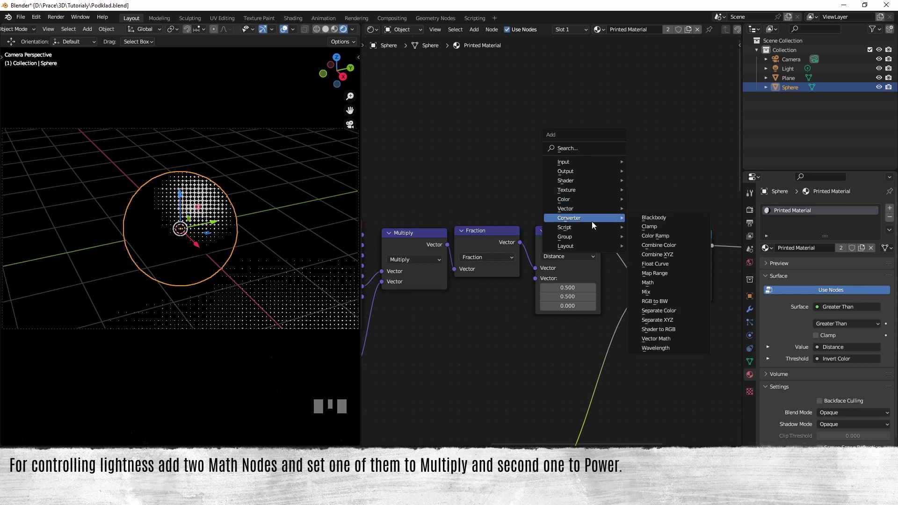
{"action": "left_click", "coordinate": [655, 283]}
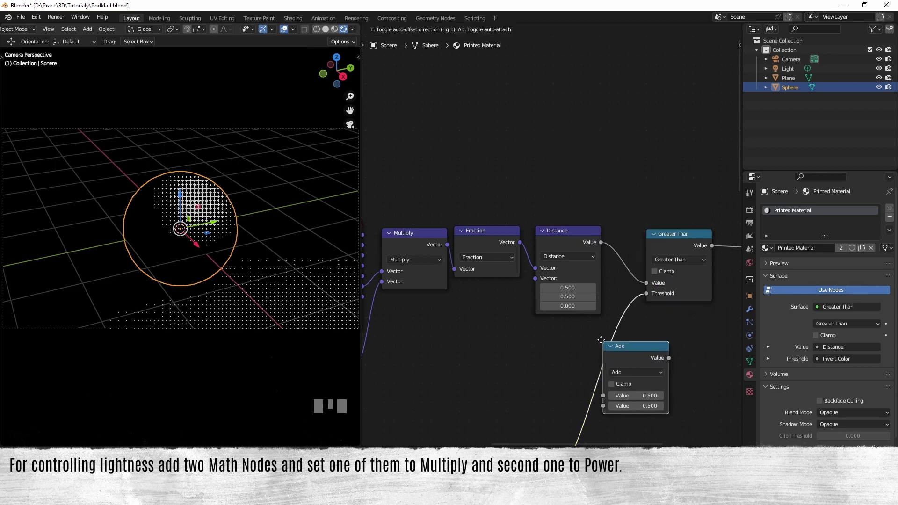
{"action": "left_click", "coordinate": [605, 341]}
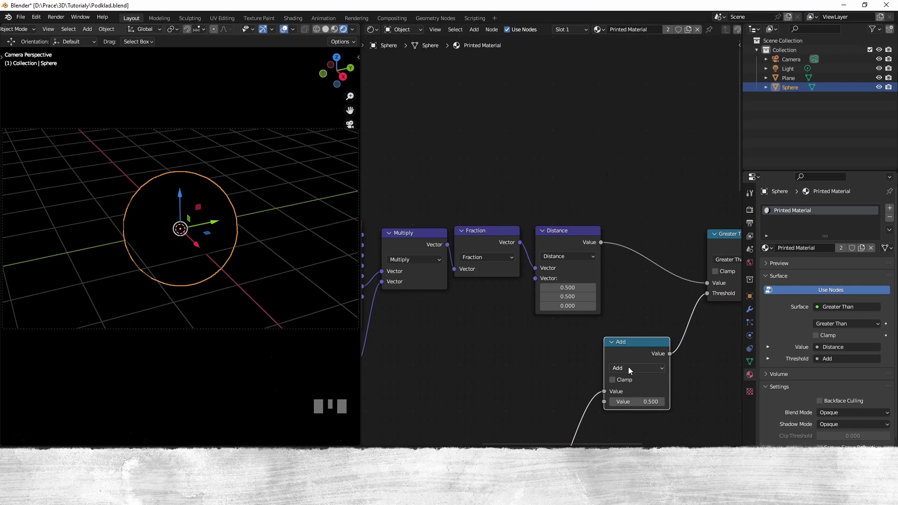
{"action": "left_click", "coordinate": [628, 368]}
{"action": "left_click", "coordinate": [360, 270]}
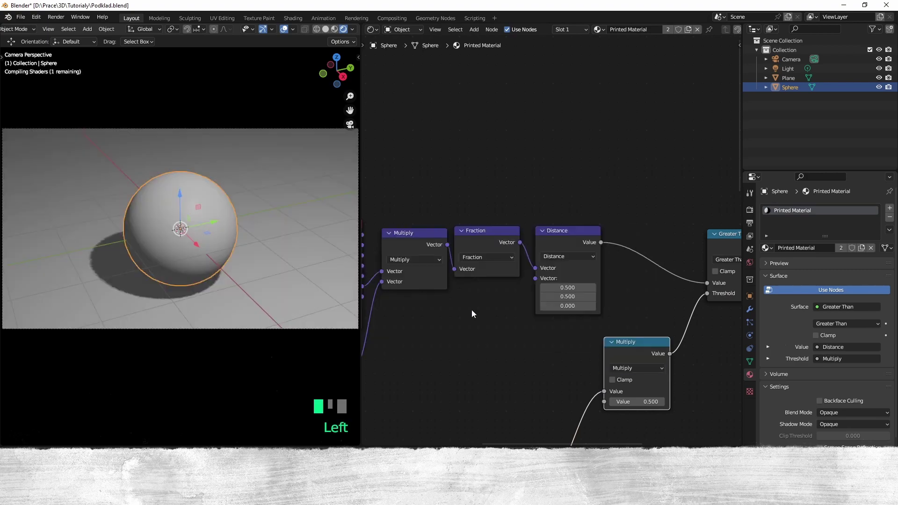
{"action": "mouse_move", "coordinate": [636, 402]}
{"action": "left_mouse_down"}
{"action": "mouse_move", "coordinate": [668, 402]}
{"action": "mouse_move", "coordinate": [645, 402]}
{"action": "left_mouse_up"}
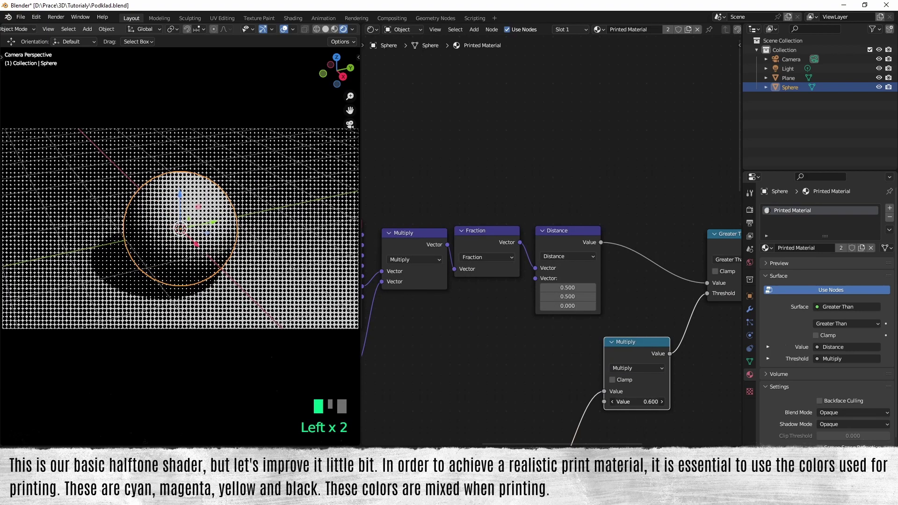
Insert a copy of the new Multiply node before it, set to Power with exponent 1.6, and set the original's value to 0.8
{"action": "key", "text": "shift+d"}
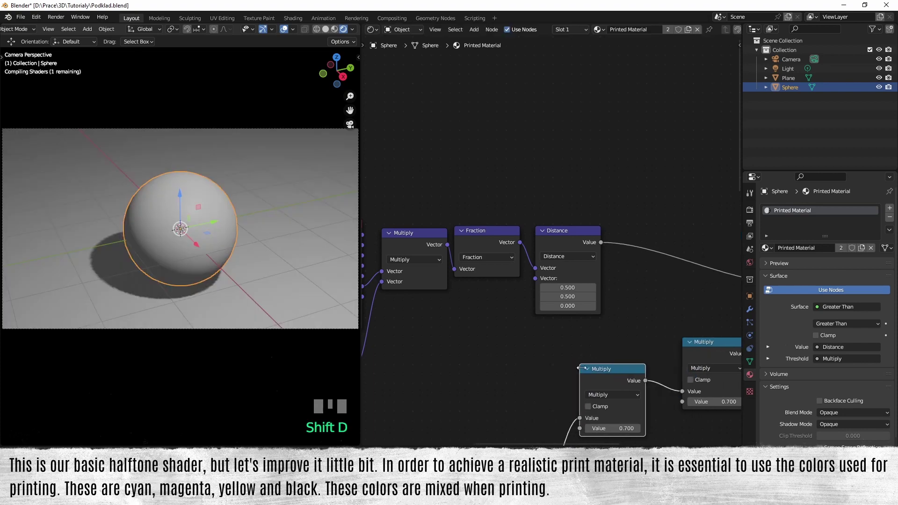
{"action": "left_click", "coordinate": [605, 361]}
{"action": "middle_click_drag", "start_coordinate": [613, 385], "coordinate": [465, 333]}
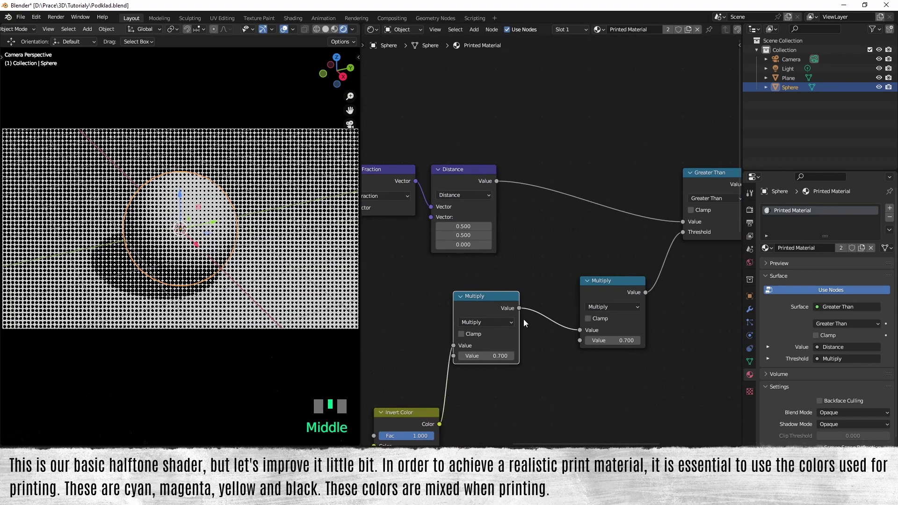
{"action": "scroll", "coordinate": [470, 338], "scroll_direction": "up", "scroll_amount": 2}
{"action": "left_click", "coordinate": [470, 339]}
{"action": "left_click", "coordinate": [474, 263]}
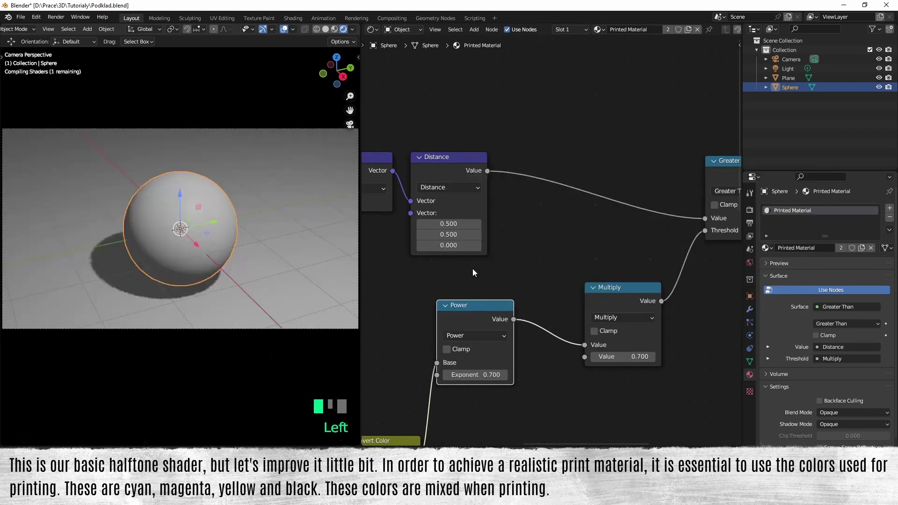
{"action": "left_click_drag", "start_coordinate": [475, 376], "coordinate": [510, 375]}
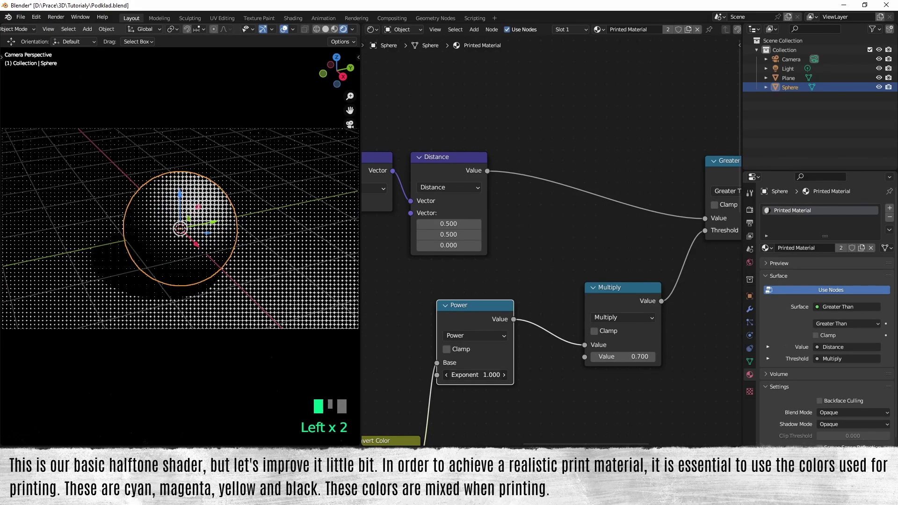
{"action": "left_click_drag", "start_coordinate": [622, 356], "coordinate": [627, 357]}
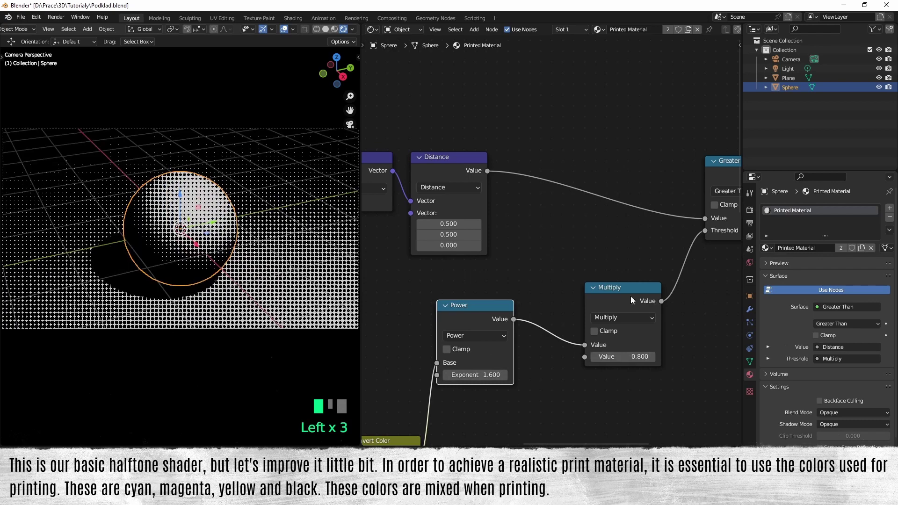
Tighten the pattern nodes by moving Multiply next to Power and Greater Than closer to Distance
{"action": "left_click_drag", "start_coordinate": [632, 301], "coordinate": [598, 308]}
{"action": "scroll", "coordinate": [604, 294], "scroll_direction": "down", "scroll_amount": 9}
{"action": "left_click_drag", "start_coordinate": [643, 207], "coordinate": [594, 207]}
{"action": "left_click_drag", "start_coordinate": [569, 270], "coordinate": [495, 266]}
{"action": "middle_click_drag", "start_coordinate": [489, 256], "coordinate": [593, 312]}
{"action": "scroll", "coordinate": [594, 312], "scroll_direction": "up", "scroll_amount": 1}
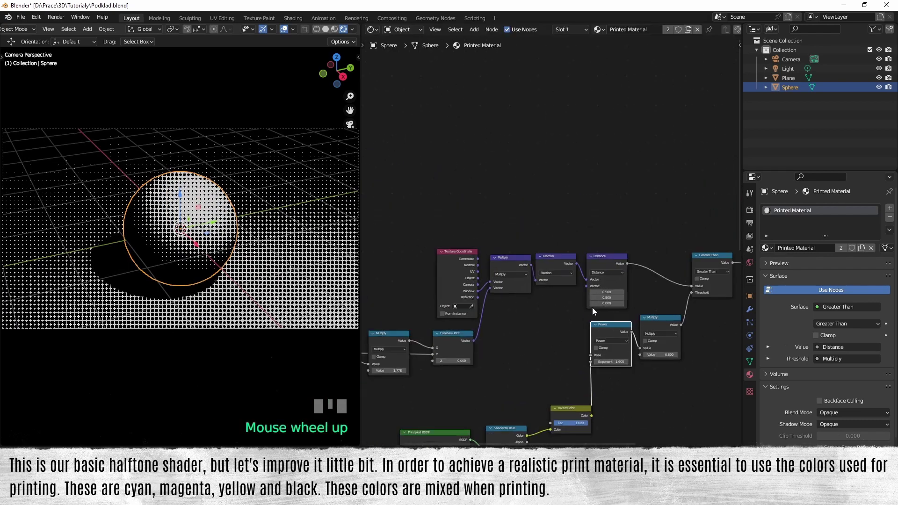
Move the coordinate and scaling nodes away from Fraction to leave a wide gap before the pattern nodes
{"action": "scroll", "coordinate": [438, 227], "scroll_direction": "down", "scroll_amount": 4}
{"action": "middle_click_drag", "start_coordinate": [439, 227], "coordinate": [501, 231]}
{"action": "left_click_drag", "start_coordinate": [369, 186], "coordinate": [570, 338]}
{"action": "left_click_drag", "start_coordinate": [551, 257], "coordinate": [457, 254]}
{"action": "left_click", "coordinate": [496, 276]}
{"action": "middle_click_drag", "start_coordinate": [557, 318], "coordinate": [434, 316]}
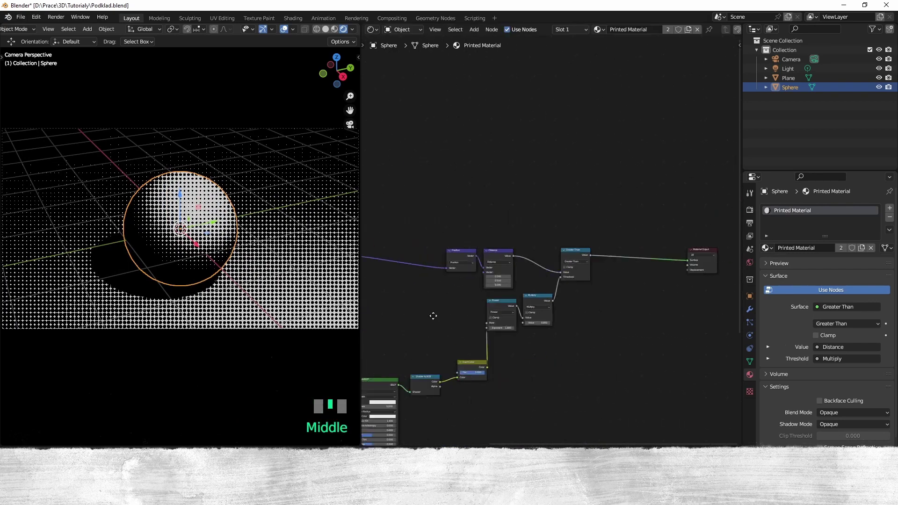
{"action": "scroll", "coordinate": [433, 317], "scroll_direction": "up", "scroll_amount": 4}
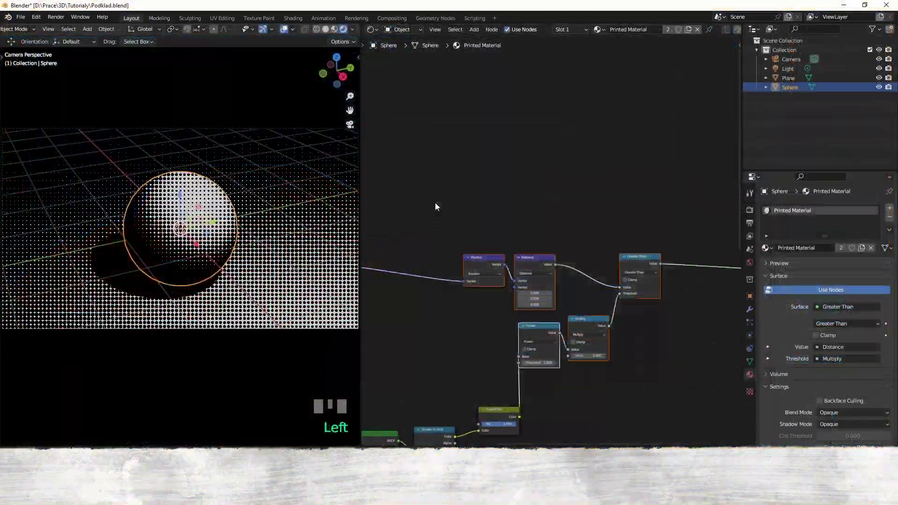
Combine Fraction, Distance, Power, Multiply and Greater Than into one node group and return to the main material tree
{"action": "scroll", "coordinate": [588, 304], "scroll_direction": "up", "scroll_amount": 2}
{"action": "middle_click_drag", "start_coordinate": [588, 307], "coordinate": [572, 247]}
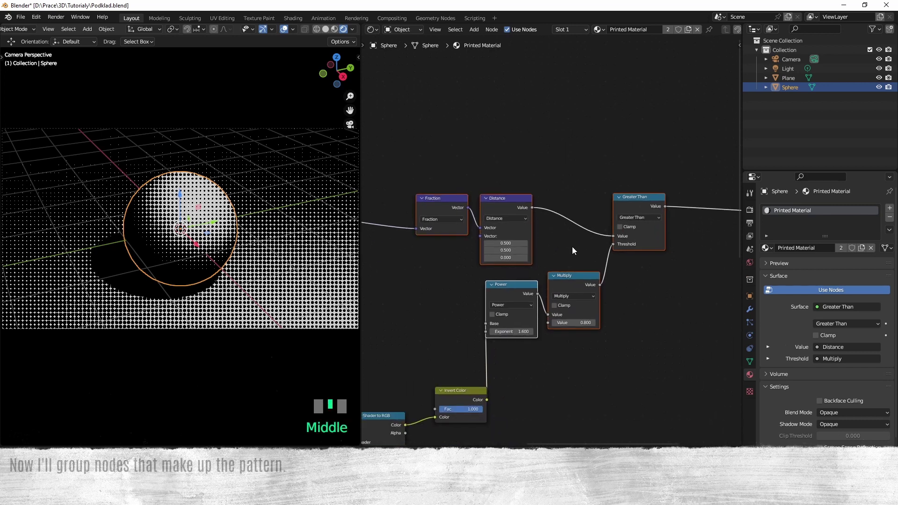
{"action": "key", "text": "ctrl+g"}
{"action": "scroll", "coordinate": [573, 247], "scroll_direction": "down", "scroll_amount": 3}
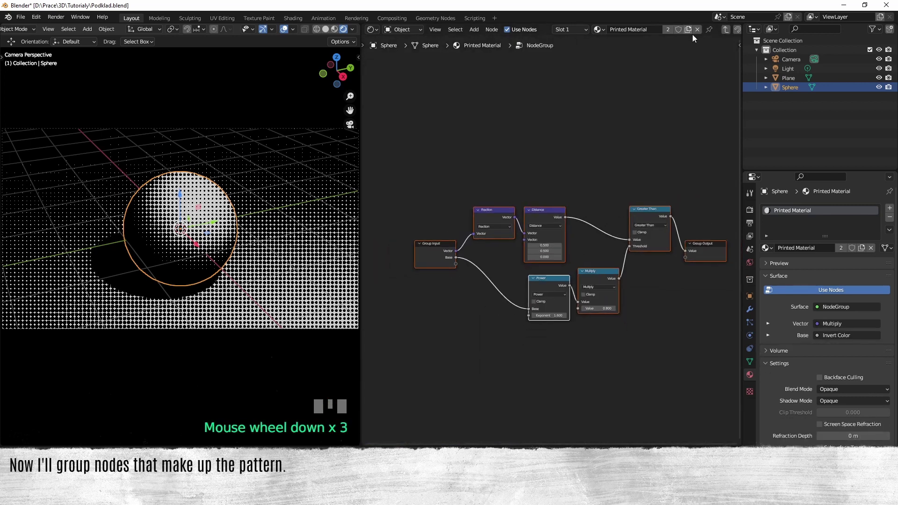
{"action": "left_click", "coordinate": [726, 29]}
Move the new node group farther from the Invert Color node to make room for more nodes
{"action": "scroll", "coordinate": [589, 252], "scroll_direction": "up", "scroll_amount": 3}
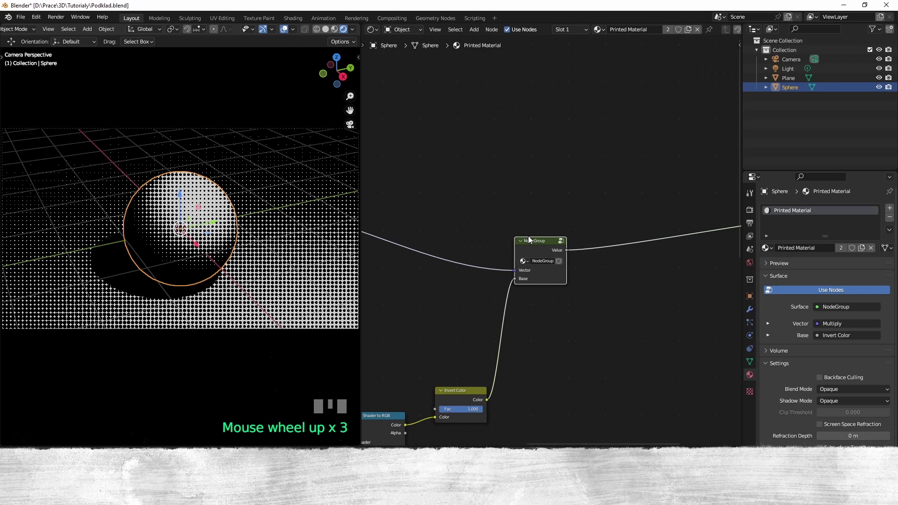
{"action": "left_click_drag", "start_coordinate": [552, 241], "coordinate": [590, 241]}
{"action": "left_click", "coordinate": [597, 356]}
{"action": "scroll", "coordinate": [569, 330], "scroll_direction": "down", "scroll_amount": 2}
{"action": "middle_click_drag", "start_coordinate": [568, 330], "coordinate": [624, 335]}
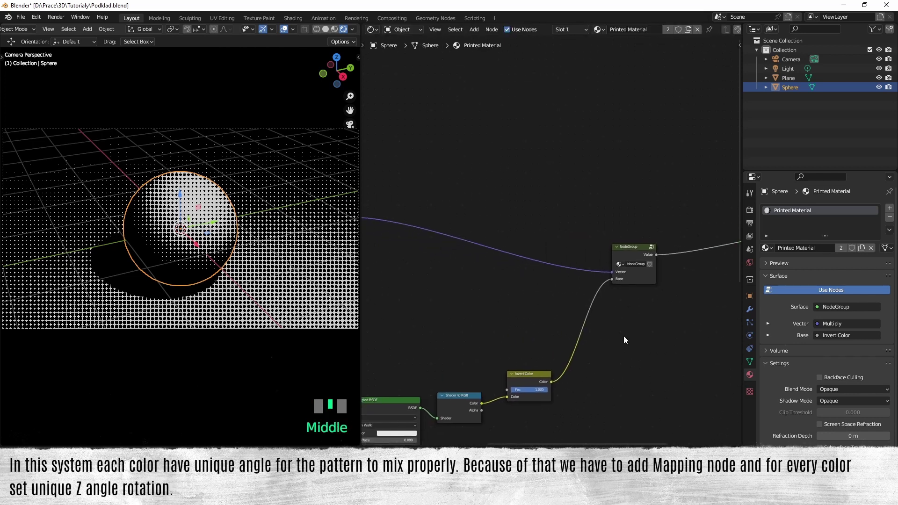
Add a Mapping node and insert it on the link between the vector Multiply node and the node group
{"action": "key", "text": "shift+a"}
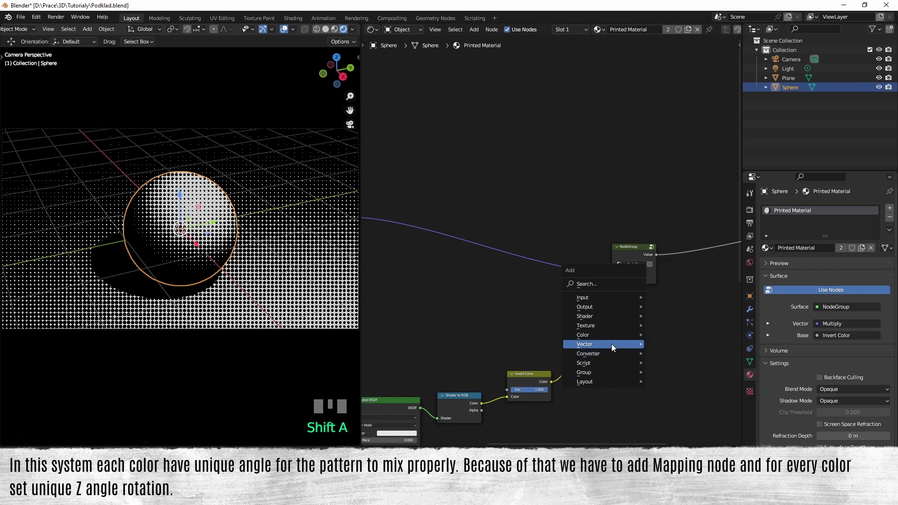
{"action": "mouse_move", "coordinate": [611, 344]}
{"action": "left_click", "coordinate": [687, 363]}
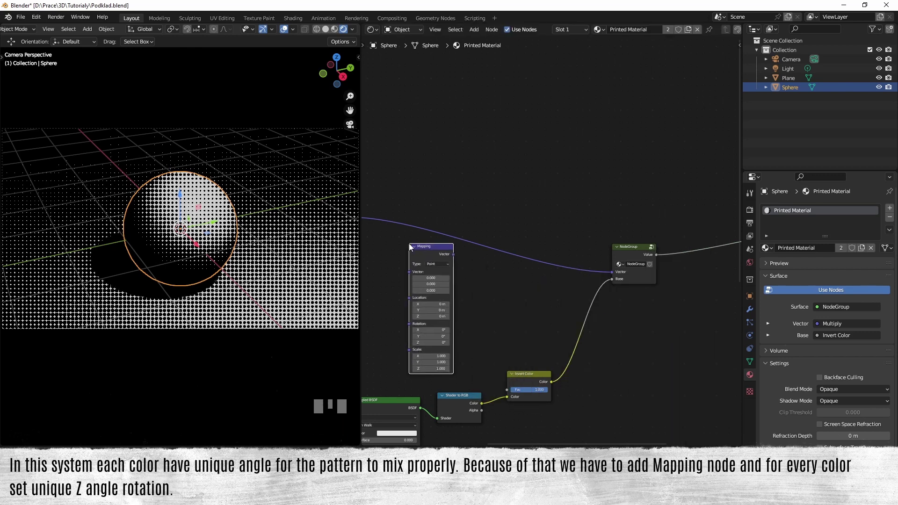
{"action": "left_click", "coordinate": [456, 255]}
{"action": "middle_click_drag", "start_coordinate": [456, 254], "coordinate": [574, 262]}
{"action": "left_click_drag", "start_coordinate": [456, 221], "coordinate": [462, 228]}
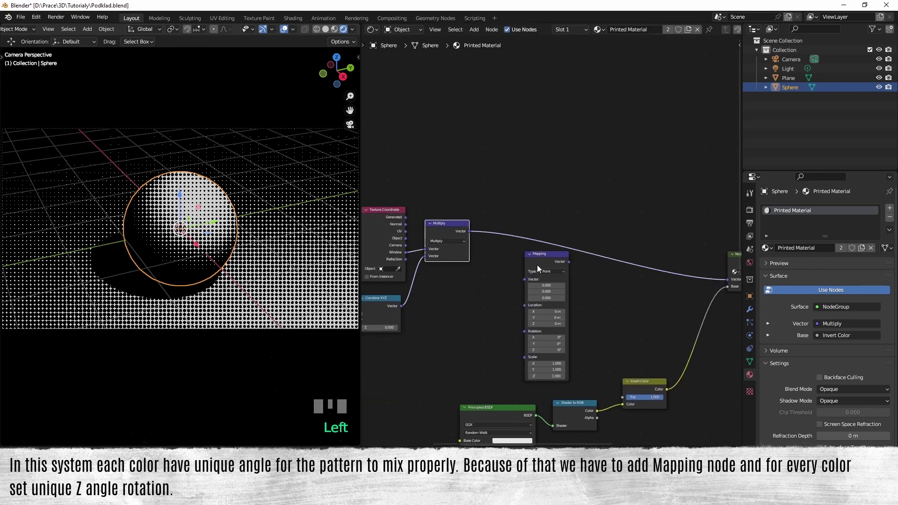
{"action": "left_click_drag", "start_coordinate": [538, 268], "coordinate": [590, 237]}
{"action": "middle_click_drag", "start_coordinate": [638, 266], "coordinate": [554, 265]}
Try out the Mapping node's Z rotation and reset it to 0°
{"action": "scroll", "coordinate": [610, 279], "scroll_direction": "up", "scroll_amount": 4}
{"action": "left_click_drag", "start_coordinate": [474, 288], "coordinate": [473, 288]}
{"action": "left_click", "coordinate": [474, 288]}
{"action": "type", "text": "0"}
{"action": "key", "text": "Return"}
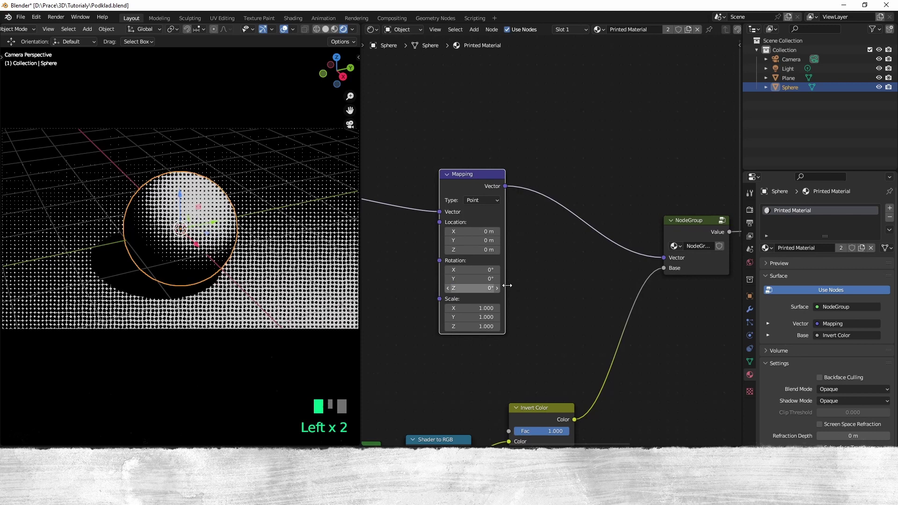
Rearrange the tree by shifting the shader branch and placing the node group right beside the Mapping node
{"action": "scroll", "coordinate": [597, 268], "scroll_direction": "down", "scroll_amount": 10}
{"action": "left_click_drag", "start_coordinate": [580, 362], "coordinate": [456, 307]}
{"action": "left_click_drag", "start_coordinate": [500, 332], "coordinate": [436, 341]}
{"action": "middle_click_drag", "start_coordinate": [620, 267], "coordinate": [524, 320]}
{"action": "scroll", "coordinate": [524, 320], "scroll_direction": "up", "scroll_amount": 4}
{"action": "left_click_drag", "start_coordinate": [520, 271], "coordinate": [437, 248]}
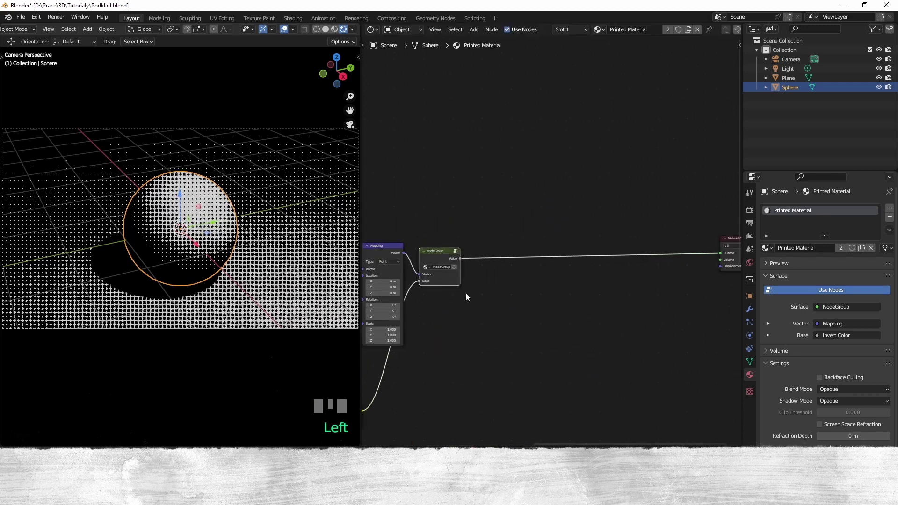
{"action": "middle_click_drag", "start_coordinate": [465, 293], "coordinate": [560, 374]}
Label the node group Black
{"action": "scroll", "coordinate": [561, 375], "scroll_direction": "up", "scroll_amount": 4}
{"action": "right_click", "coordinate": [523, 312]}
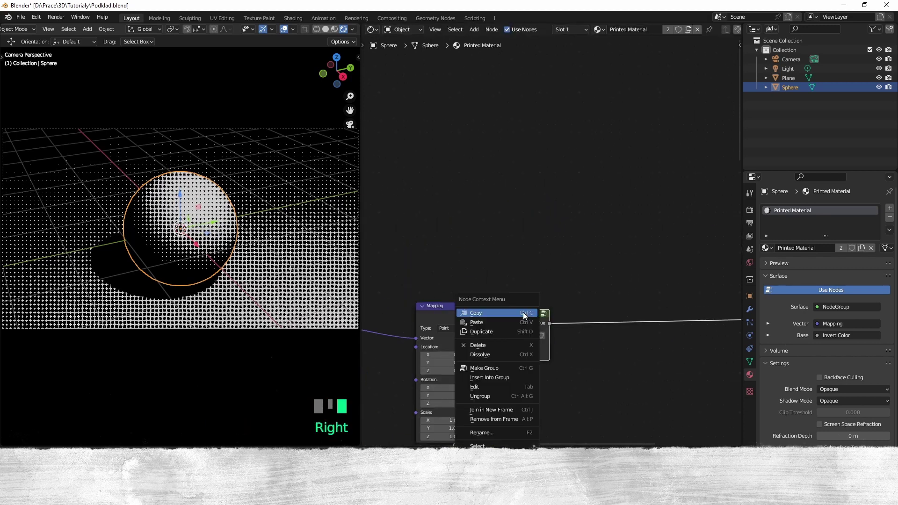
{"action": "left_click", "coordinate": [501, 433]}
{"action": "type", "text": "Black"}
{"action": "key", "text": "Return"}
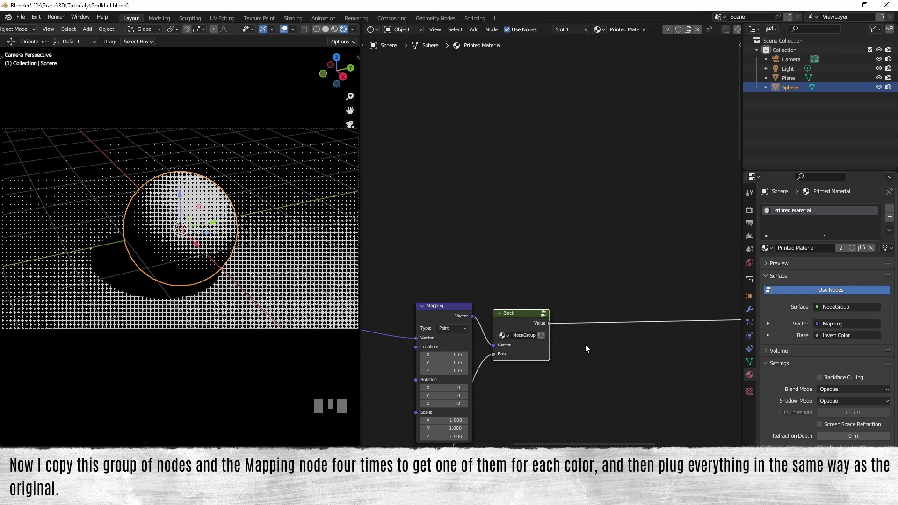
Duplicate the Black node group, place the copy above it and label it Yellow
{"action": "scroll", "coordinate": [526, 315], "scroll_direction": "up", "scroll_amount": 4}
{"action": "middle_click_drag", "start_coordinate": [525, 316], "coordinate": [544, 288]}
{"action": "key", "text": "shift+d"}
{"action": "left_click", "coordinate": [536, 173]}
{"action": "right_click", "coordinate": [535, 172]}
{"action": "left_click", "coordinate": [535, 173]}
{"action": "type", "text": "Yello"}
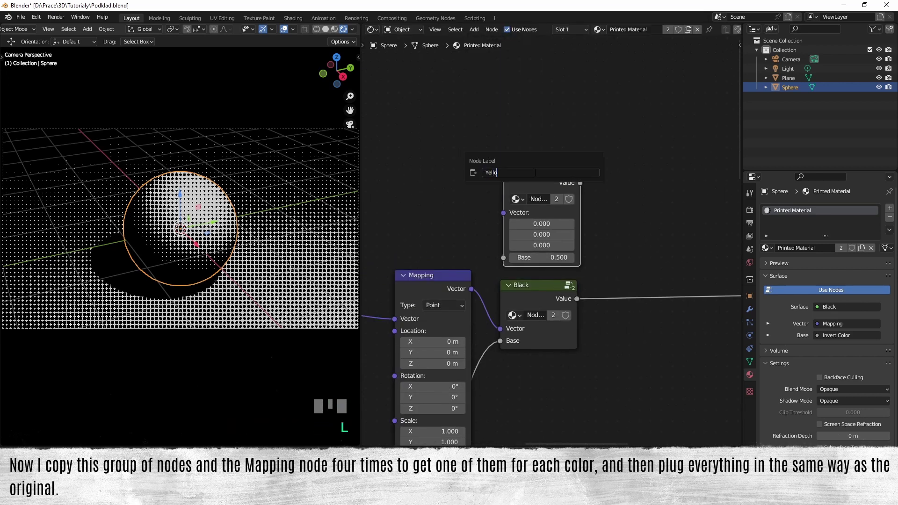
{"action": "type", "text": "w"}
{"action": "key", "text": "Return"}
Duplicate the Yellow node group, place the copy above it and label it Magenta
{"action": "middle_click_drag", "start_coordinate": [539, 170], "coordinate": [527, 259]}
{"action": "key", "text": "shift+d"}
{"action": "left_click", "coordinate": [528, 143]}
{"action": "right_click", "coordinate": [526, 142]}
{"action": "left_click", "coordinate": [507, 154]}
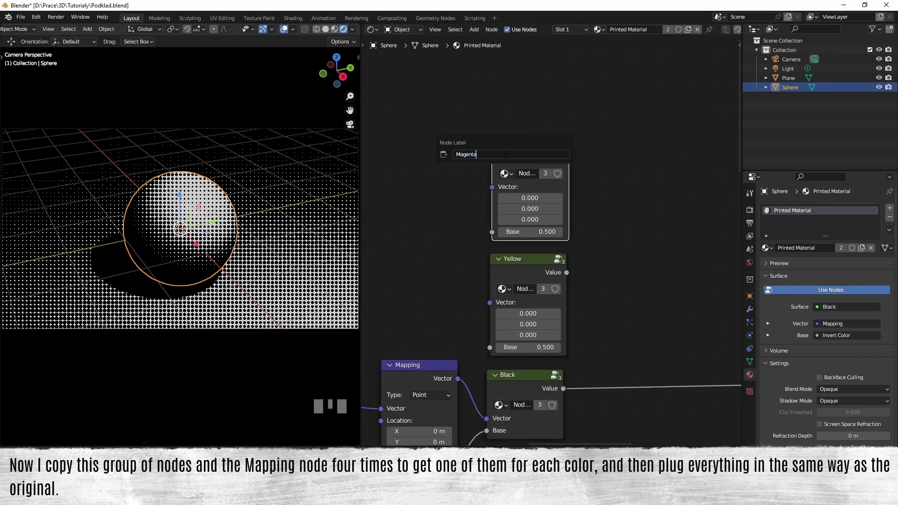
{"action": "key", "text": "Return"}
Duplicate the Magenta node group, place the copy above it and label it Cyan
{"action": "key", "text": "shift+d"}
{"action": "left_click", "coordinate": [515, 125]}
{"action": "right_click", "coordinate": [515, 124]}
{"action": "left_click", "coordinate": [510, 150]}
{"action": "type", "text": "Cyan"}
{"action": "key", "text": "Return"}
Duplicate the Mapping node twice in a column above the original and connect the copies to the Vector inputs of Yellow and Magenta
{"action": "scroll", "coordinate": [523, 218], "scroll_direction": "down", "scroll_amount": 3}
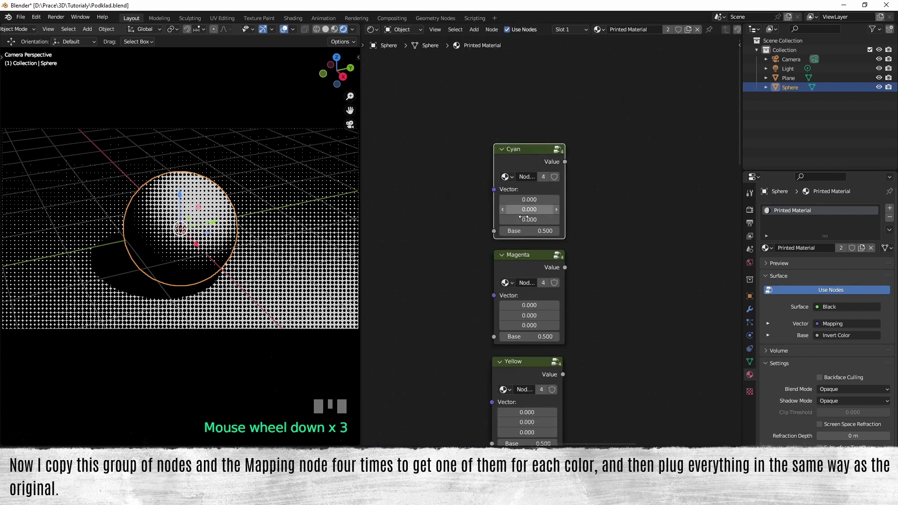
{"action": "middle_click_drag", "start_coordinate": [523, 217], "coordinate": [601, 110]}
{"action": "left_click_drag", "start_coordinate": [483, 317], "coordinate": [483, 341]}
{"action": "key", "text": "shift+d"}
{"action": "left_click_drag", "start_coordinate": [497, 153], "coordinate": [575, 268]}
{"action": "middle_click_drag", "start_coordinate": [484, 156], "coordinate": [507, 353]}
{"action": "key", "text": "shift+d"}
{"action": "left_click", "coordinate": [506, 162]}
{"action": "left_click_drag", "start_coordinate": [520, 159], "coordinate": [603, 374]}
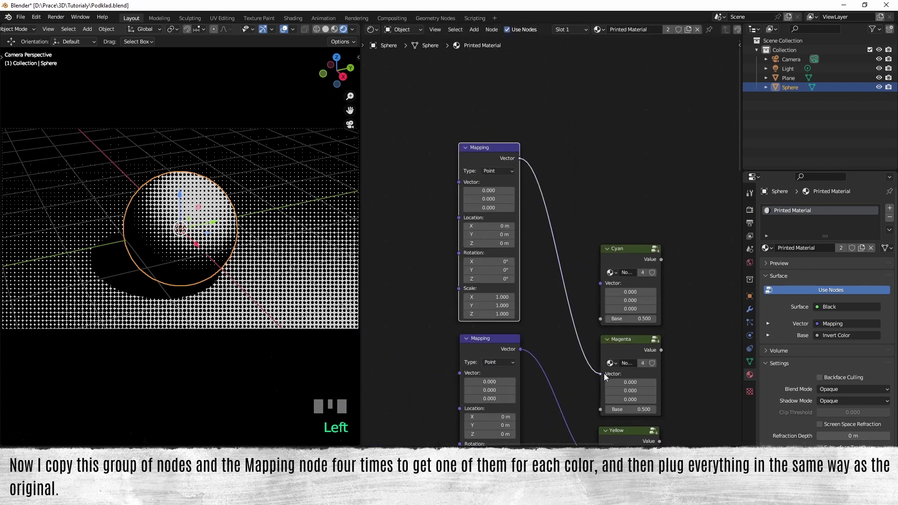
Place another copy of the Mapping node at the head of the column and connect it to Cyan's Vector input
{"action": "middle_click_drag", "start_coordinate": [521, 165], "coordinate": [513, 305]}
{"action": "key", "text": "shift+d"}
{"action": "left_click", "coordinate": [508, 111]}
{"action": "left_click_drag", "start_coordinate": [507, 107], "coordinate": [591, 424]}
Connect the vector Multiply node's output to the Vector inputs of the three copied Mapping nodes
{"action": "middle_click_drag", "start_coordinate": [557, 421], "coordinate": [622, 159]}
{"action": "scroll", "coordinate": [546, 295], "scroll_direction": "down", "scroll_amount": 5}
{"action": "left_click_drag", "start_coordinate": [467, 361], "coordinate": [533, 138]}
{"action": "middle_click_drag", "start_coordinate": [509, 158], "coordinate": [489, 224]}
{"action": "scroll", "coordinate": [490, 225], "scroll_direction": "down", "scroll_amount": 3}
{"action": "left_click_drag", "start_coordinate": [460, 389], "coordinate": [512, 103]}
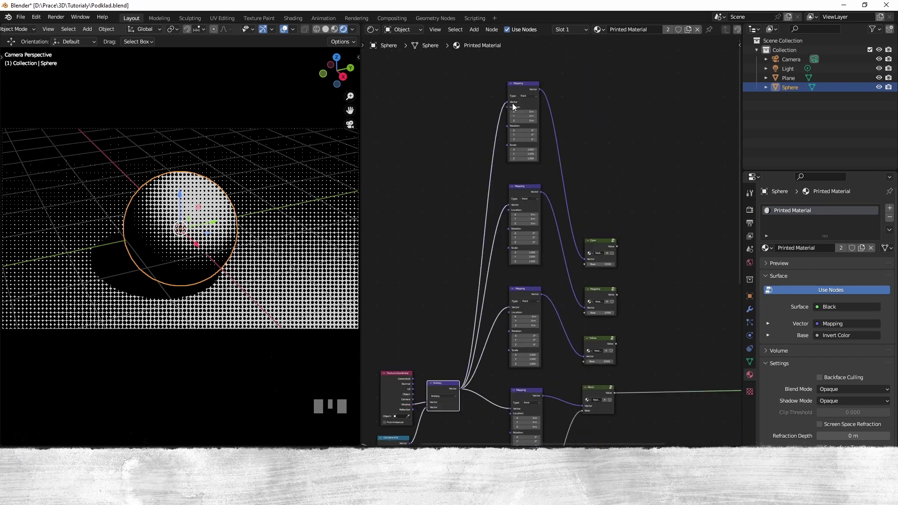
Preview the Cyan group through the material output and set its Mapping node's Z rotation to 105°
{"action": "scroll", "coordinate": [515, 100], "scroll_direction": "up", "scroll_amount": 3}
{"action": "middle_click_drag", "start_coordinate": [536, 83], "coordinate": [605, 307]}
{"action": "scroll", "coordinate": [604, 306], "scroll_direction": "up", "scroll_amount": 8}
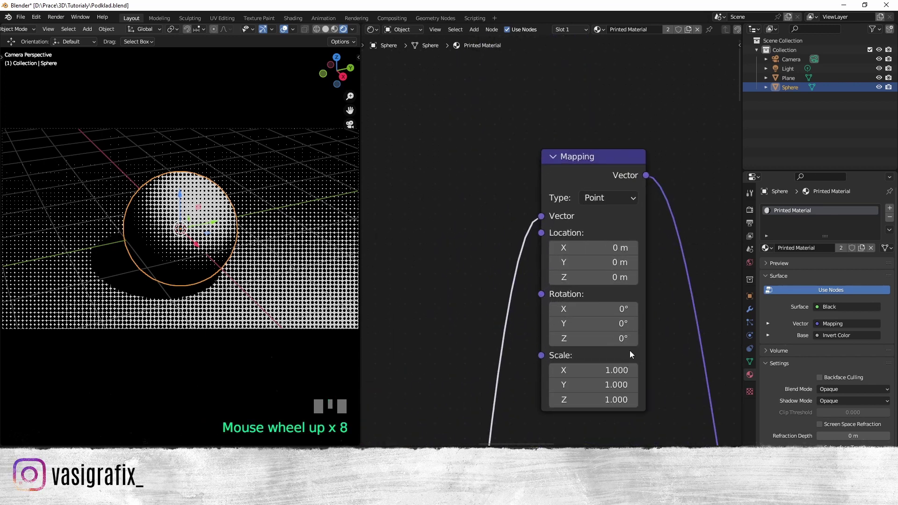
{"action": "middle_click_drag", "start_coordinate": [624, 341], "coordinate": [554, 278]}
{"action": "scroll", "coordinate": [553, 278], "scroll_direction": "up", "scroll_amount": 3}
{"action": "scroll", "coordinate": [535, 272], "scroll_direction": "down", "scroll_amount": 16}
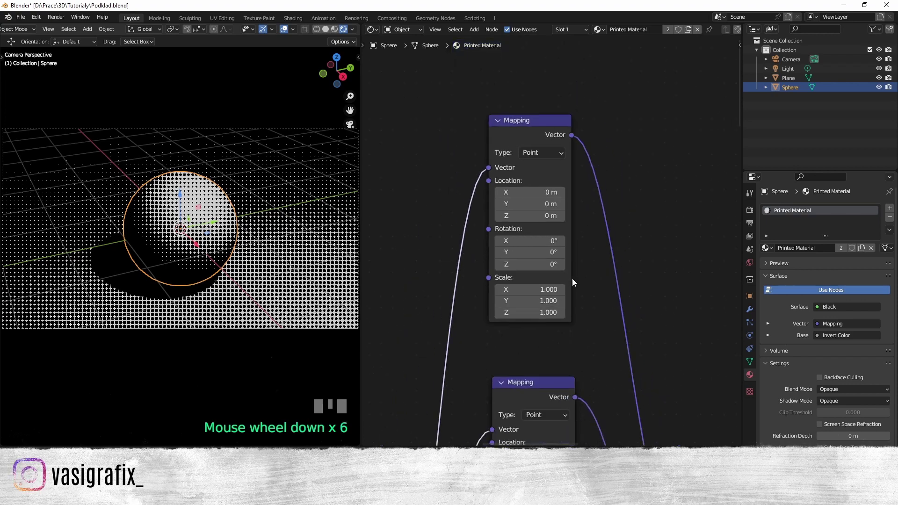
{"action": "left_click", "coordinate": [630, 372], "text": "ctrl+shift"}
{"action": "scroll", "coordinate": [582, 267], "scroll_direction": "up", "scroll_amount": 15}
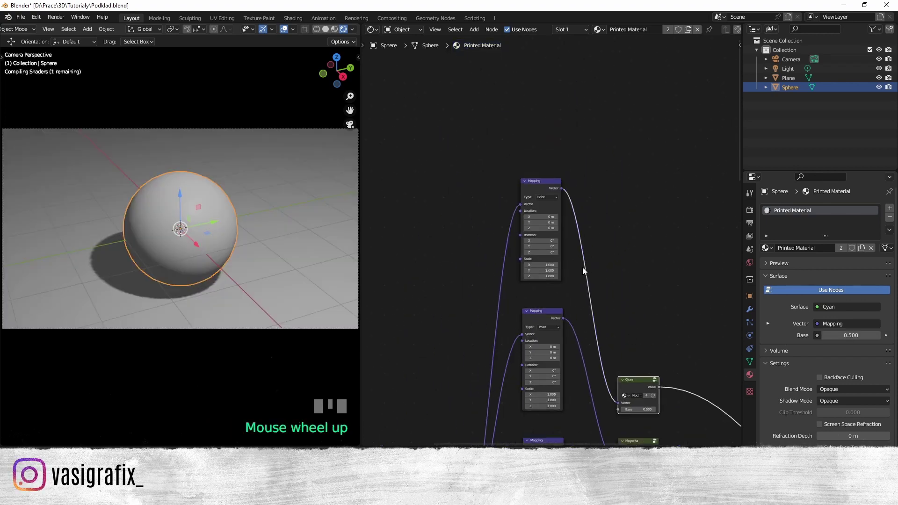
{"action": "scroll", "coordinate": [521, 283], "scroll_direction": "up", "scroll_amount": 2}
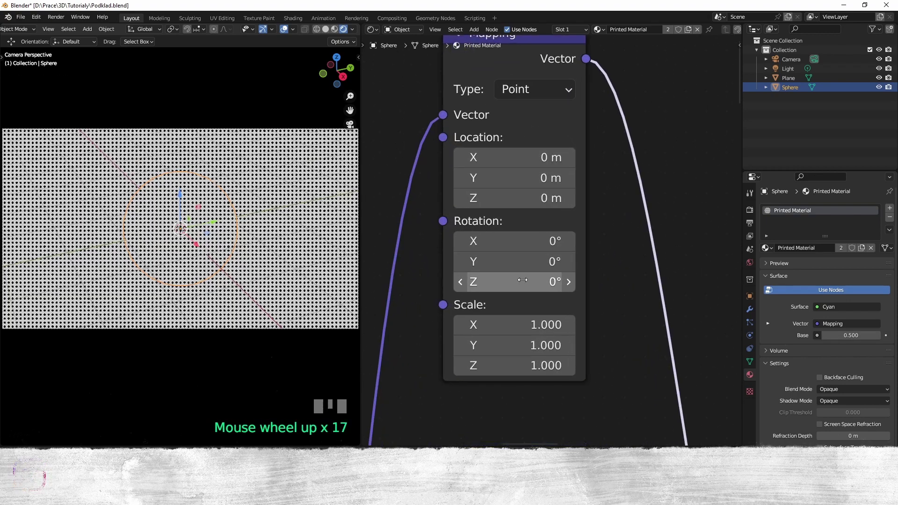
{"action": "left_click", "coordinate": [521, 282]}
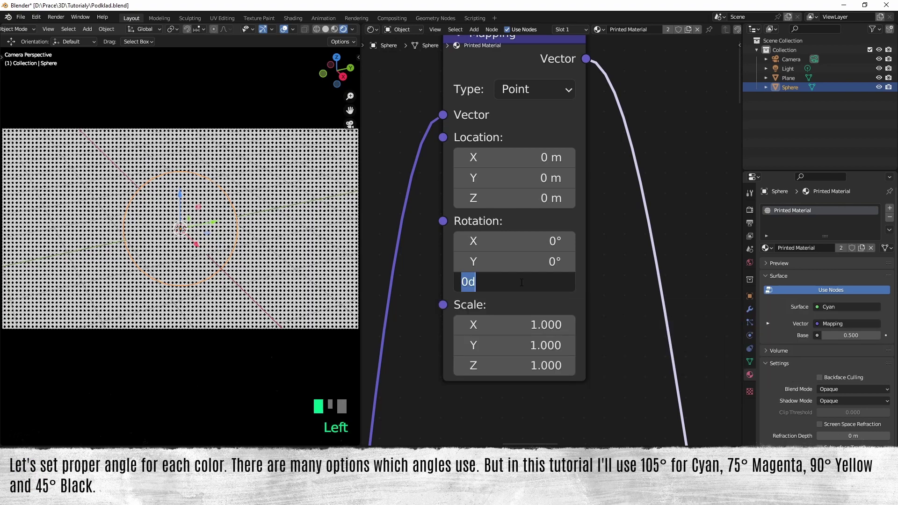
{"action": "type", "text": "105"}
{"action": "key", "text": "Return"}
Preview the Magenta group through the material output and set its Mapping node's Z rotation to 75°
{"action": "scroll", "coordinate": [533, 287], "scroll_direction": "down", "scroll_amount": 2}
{"action": "middle_click_drag", "start_coordinate": [533, 286], "coordinate": [585, 232]}
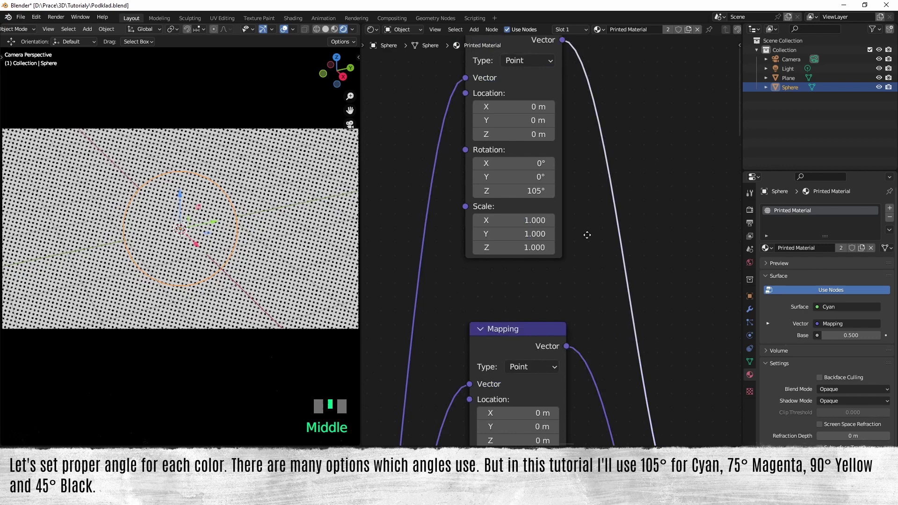
{"action": "scroll", "coordinate": [661, 285], "scroll_direction": "down", "scroll_amount": 3}
{"action": "middle_click_drag", "start_coordinate": [661, 286], "coordinate": [692, 299]}
{"action": "left_click", "coordinate": [580, 291]}
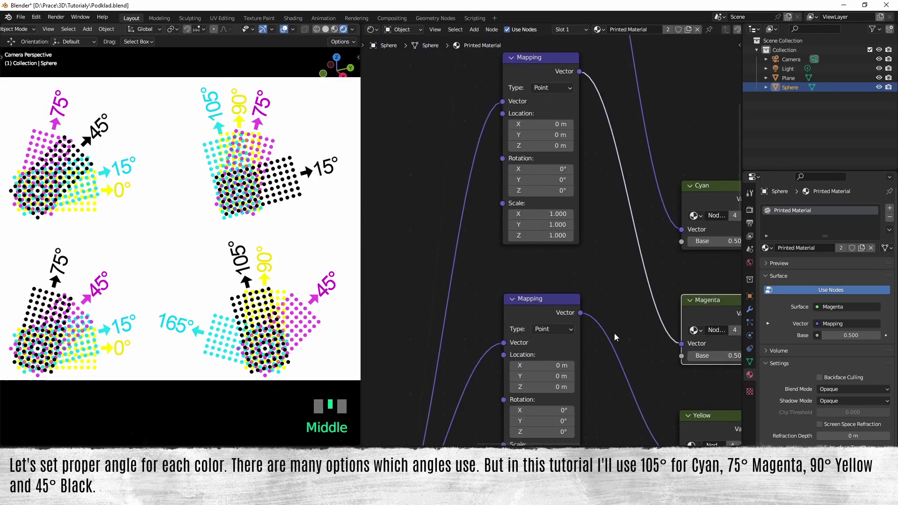
{"action": "scroll", "coordinate": [548, 225], "scroll_direction": "up", "scroll_amount": 4}
{"action": "left_click", "coordinate": [547, 219]}
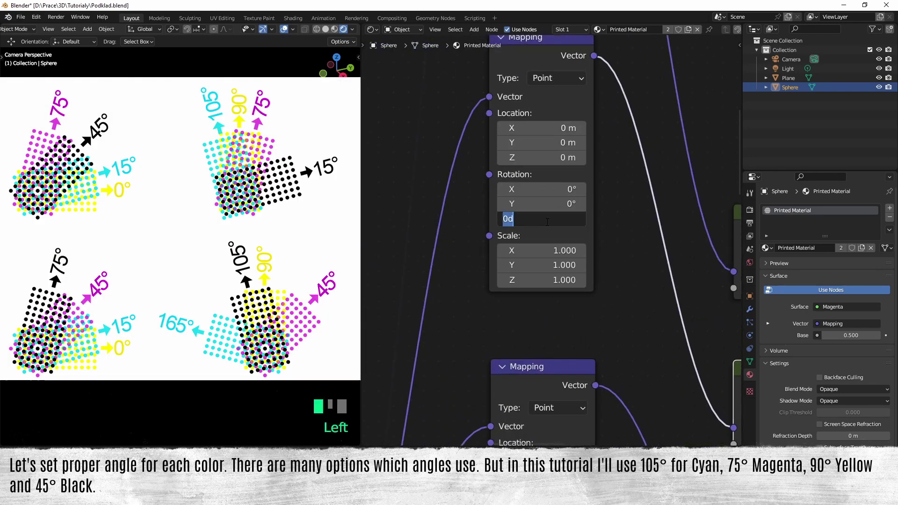
{"action": "key", "text": "Return"}
Preview the Yellow group through the material output and set its Mapping node's Z rotation to 90°
{"action": "scroll", "coordinate": [603, 276], "scroll_direction": "down", "scroll_amount": 3}
{"action": "middle_click_drag", "start_coordinate": [668, 388], "coordinate": [544, 199]}
{"action": "left_click", "coordinate": [605, 282], "text": "ctrl+shift"}
{"action": "middle_click_drag", "start_coordinate": [549, 248], "coordinate": [650, 256]}
{"action": "scroll", "coordinate": [551, 299], "scroll_direction": "up", "scroll_amount": 4}
{"action": "left_click", "coordinate": [532, 318]}
{"action": "type", "text": "90"}
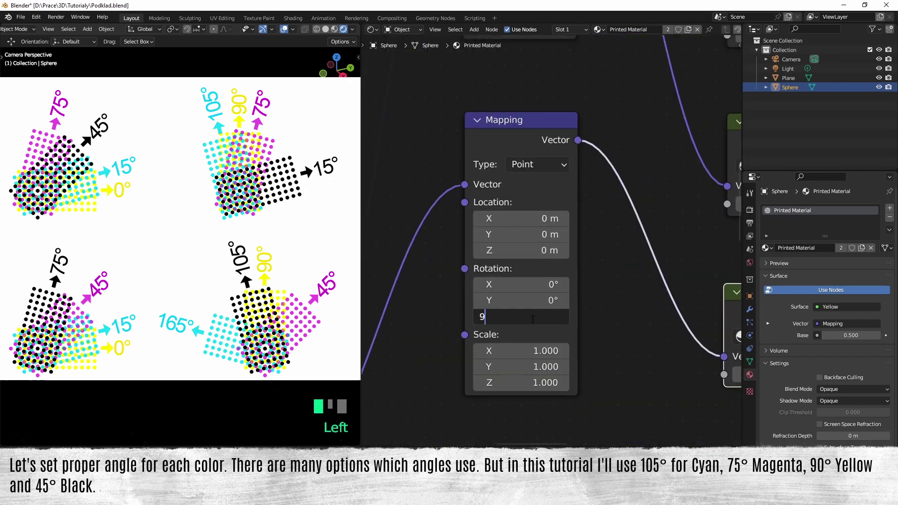
{"action": "key", "text": "Return"}
Set the Z rotation of Black's Mapping node to 45° and preview the Black group through the material output
{"action": "scroll", "coordinate": [532, 319], "scroll_direction": "down", "scroll_amount": 3}
{"action": "middle_click_drag", "start_coordinate": [533, 319], "coordinate": [499, 298]}
{"action": "scroll", "coordinate": [500, 298], "scroll_direction": "up", "scroll_amount": 3}
{"action": "left_click", "coordinate": [500, 298]}
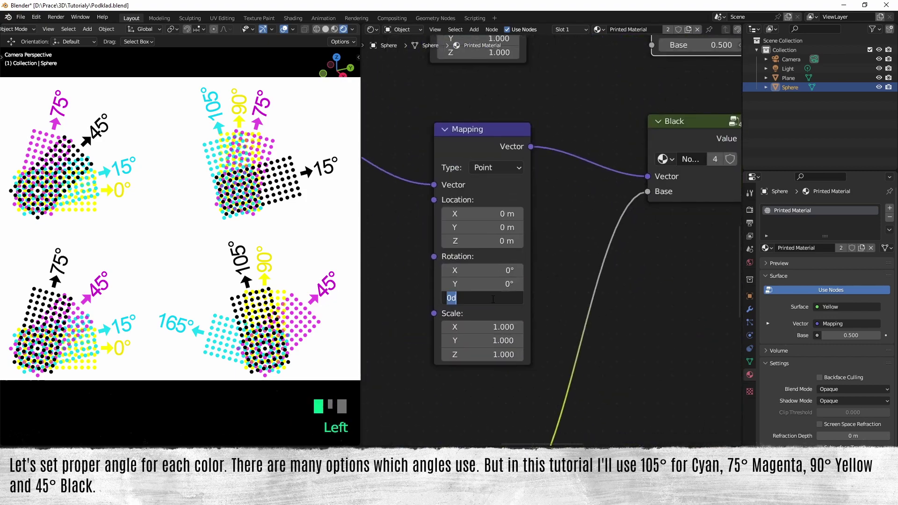
{"action": "type", "text": "45"}
{"action": "key", "text": "Return"}
{"action": "left_click", "coordinate": [689, 121], "text": "ctrl+shift"}
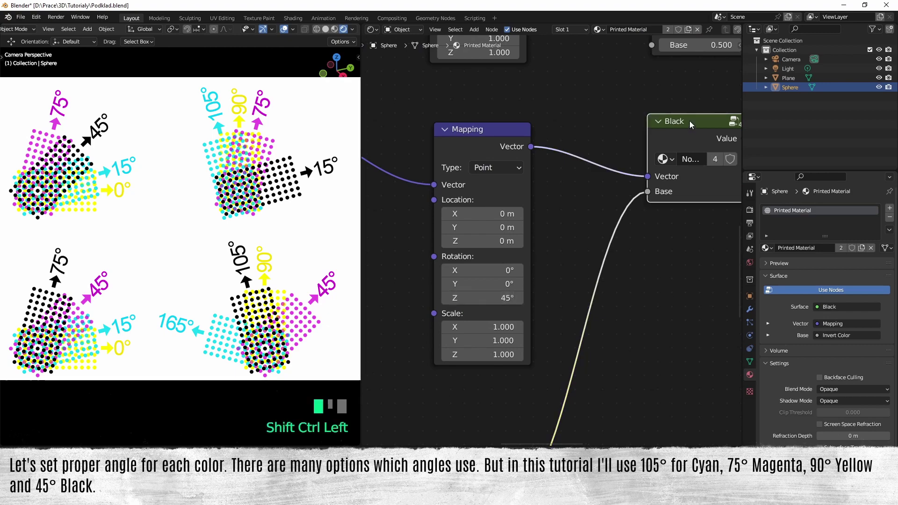
Connect the Invert Color output to the Base inputs of the Yellow, Magenta and Cyan groups
{"action": "scroll", "coordinate": [664, 160], "scroll_direction": "down", "scroll_amount": 4}
{"action": "scroll", "coordinate": [669, 164], "scroll_direction": "down", "scroll_amount": 5}
{"action": "scroll", "coordinate": [599, 340], "scroll_direction": "down", "scroll_amount": 2}
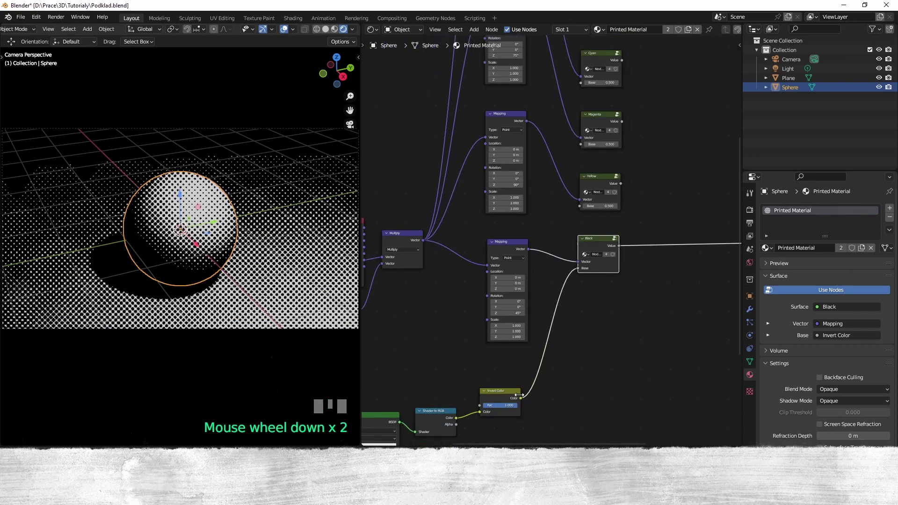
{"action": "left_click_drag", "start_coordinate": [520, 398], "coordinate": [580, 206]}
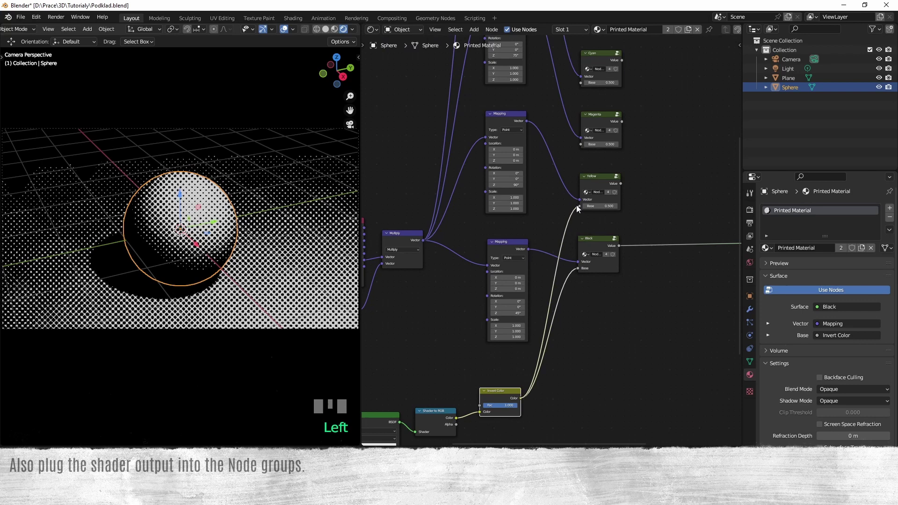
{"action": "left_click_drag", "start_coordinate": [605, 155], "coordinate": [581, 145]}
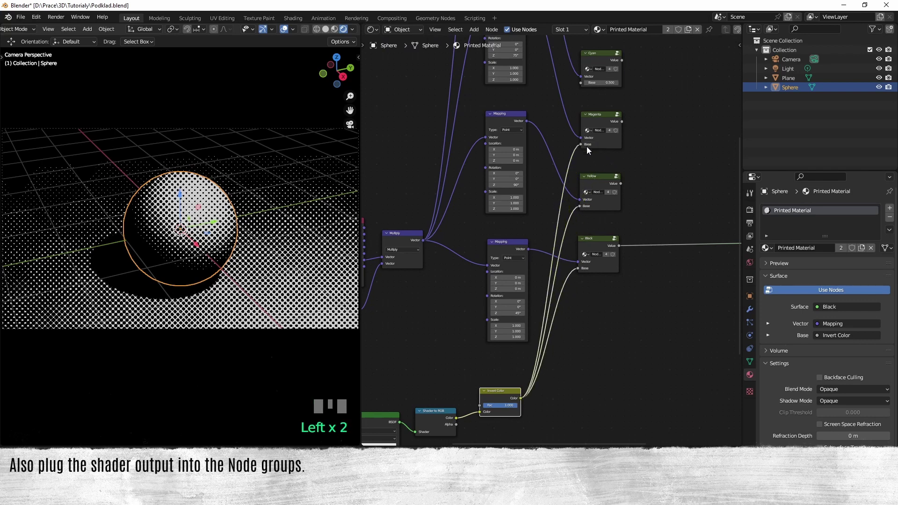
{"action": "scroll", "coordinate": [565, 248], "scroll_direction": "down", "scroll_amount": 2}
{"action": "middle_click_drag", "start_coordinate": [567, 284], "coordinate": [560, 328]}
{"action": "left_click_drag", "start_coordinate": [520, 418], "coordinate": [564, 268]}
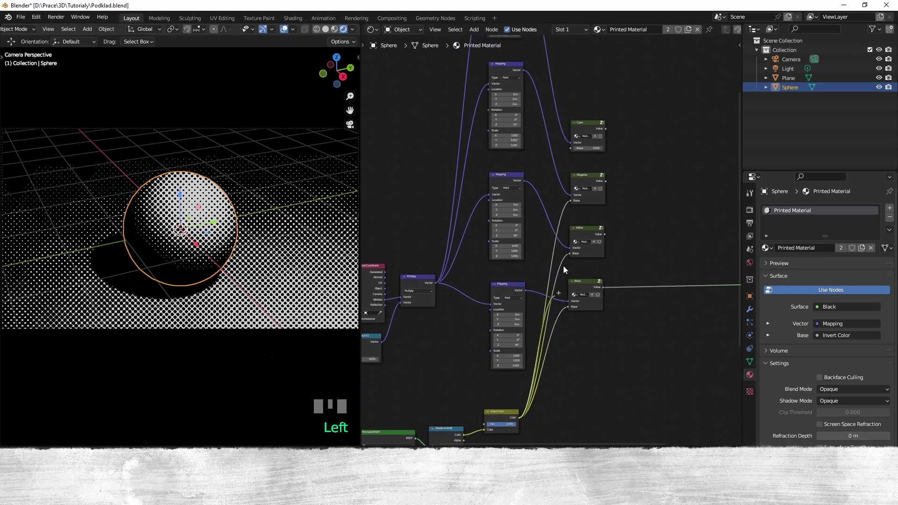
{"action": "left_click_drag", "start_coordinate": [572, 147], "coordinate": [571, 148]}
{"action": "scroll", "coordinate": [262, 220], "scroll_direction": "up", "scroll_amount": 3}
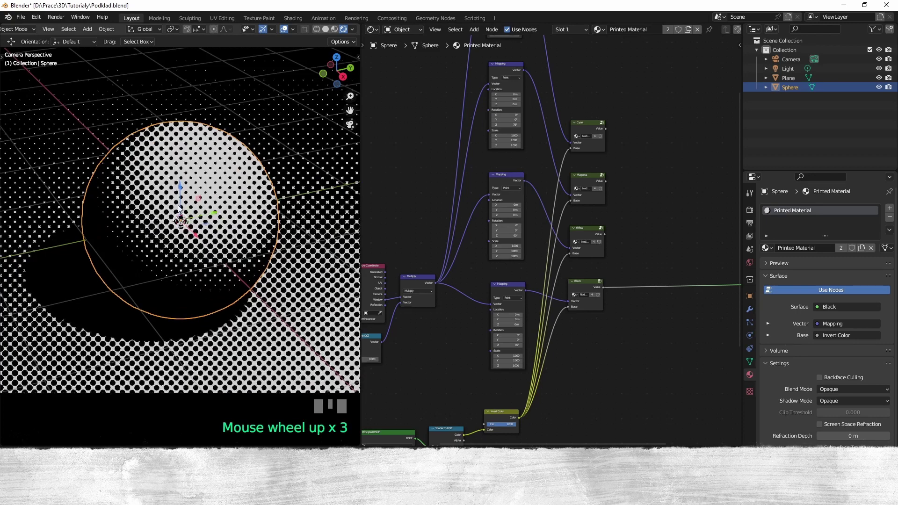
Examine the node setup and the halftone pattern around the sphere's shadow edge
{"action": "middle_click_drag", "start_coordinate": [292, 228], "coordinate": [283, 221], "text": "shift"}
{"action": "scroll", "coordinate": [530, 231], "scroll_direction": "down", "scroll_amount": 6}
{"action": "middle_click_drag", "start_coordinate": [608, 268], "coordinate": [579, 270]}
{"action": "left_click_drag", "start_coordinate": [533, 332], "coordinate": [412, 398]}
{"action": "left_click_drag", "start_coordinate": [493, 352], "coordinate": [484, 371]}
{"action": "scroll", "coordinate": [596, 308], "scroll_direction": "up", "scroll_amount": 3}
{"action": "middle_click_drag", "start_coordinate": [597, 308], "coordinate": [604, 368]}
{"action": "scroll", "coordinate": [585, 345], "scroll_direction": "up", "scroll_amount": 4}
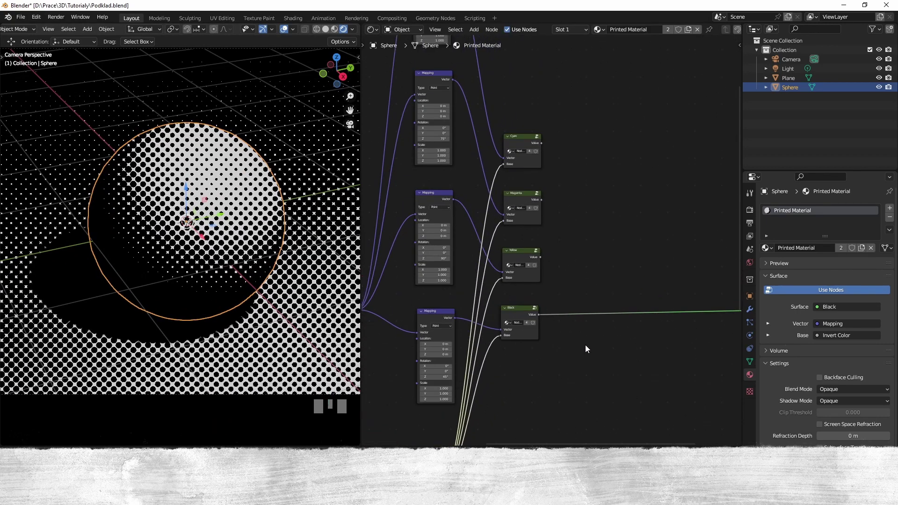
{"action": "scroll", "coordinate": [593, 277], "scroll_direction": "up", "scroll_amount": 3}
{"action": "scroll", "coordinate": [106, 311], "scroll_direction": "up", "scroll_amount": 4}
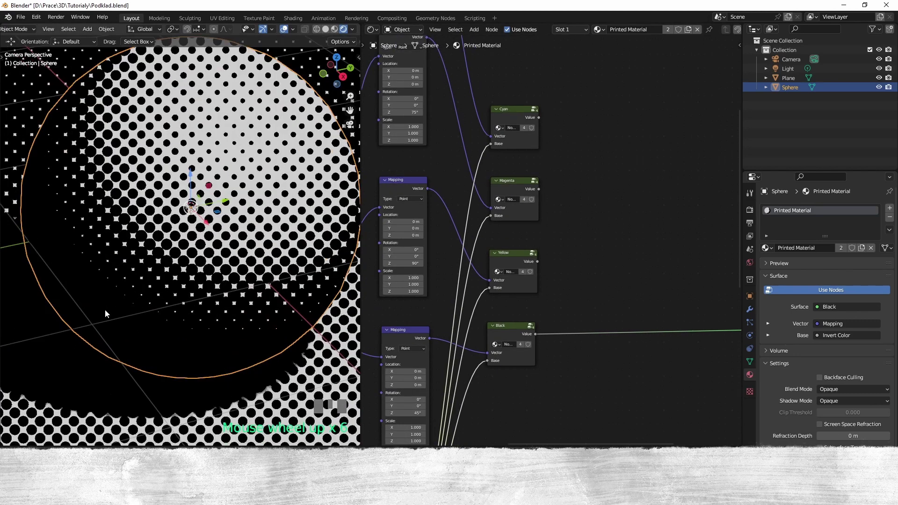
{"action": "middle_click_drag", "start_coordinate": [107, 311], "coordinate": [198, 265], "text": "shift"}
Set the Eevee shadow Cube Size to 4096 px and Cascade Size to 64 px, and turn off Soft Shadows
{"action": "left_click", "coordinate": [750, 210]}
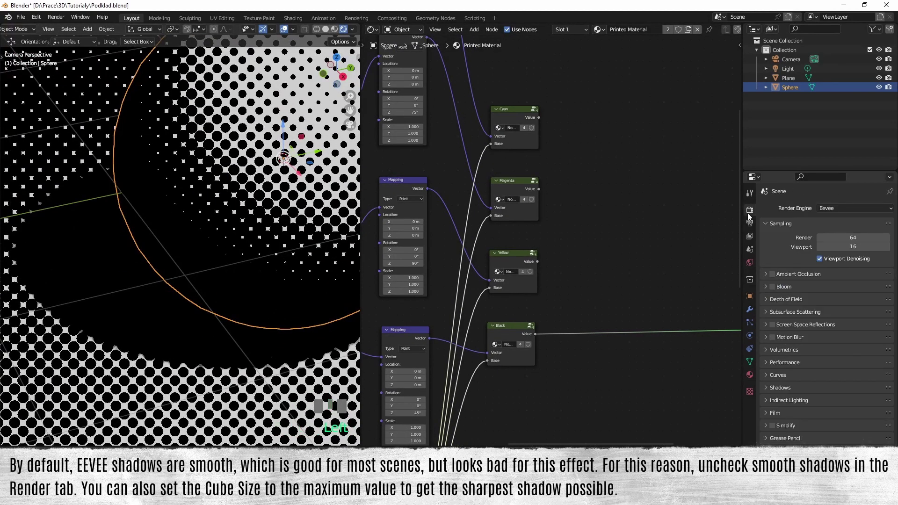
{"action": "left_click", "coordinate": [778, 388]}
{"action": "scroll", "coordinate": [777, 389], "scroll_direction": "down", "scroll_amount": 2}
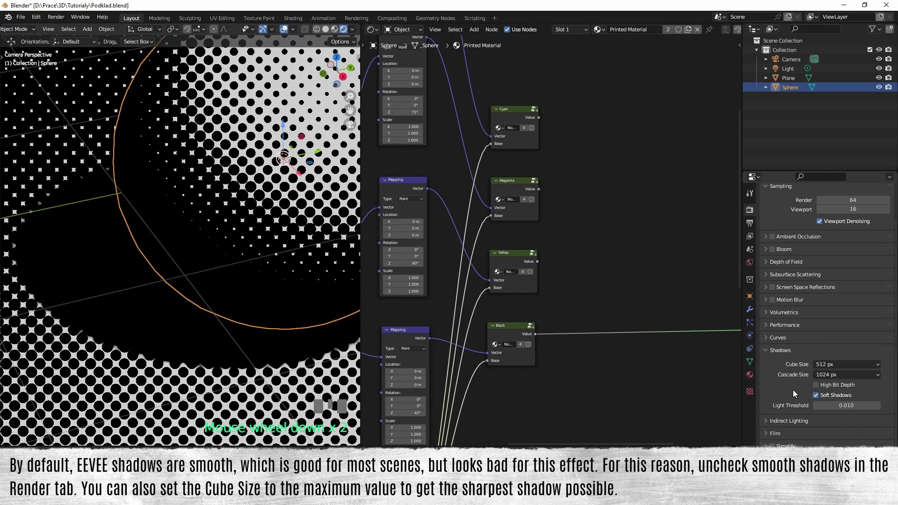
{"action": "left_click", "coordinate": [830, 365]}
{"action": "left_click", "coordinate": [815, 437]}
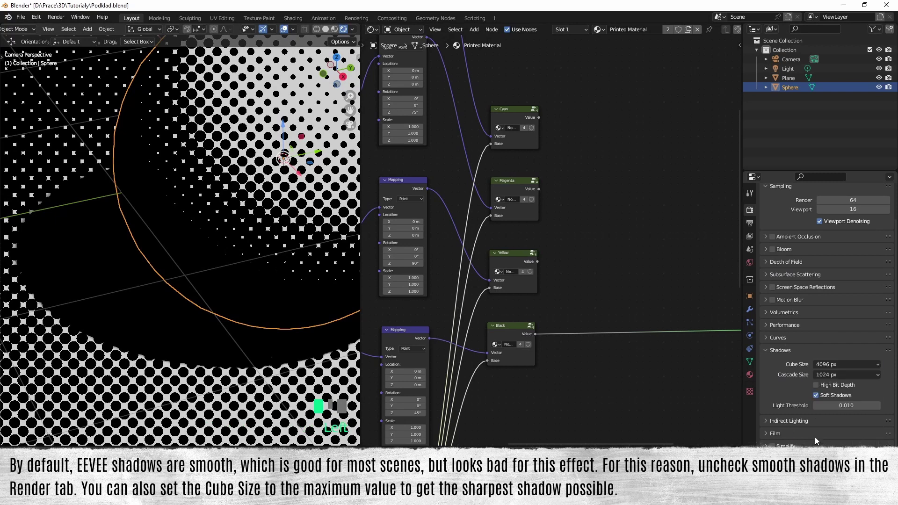
{"action": "left_click", "coordinate": [829, 373]}
{"action": "left_click", "coordinate": [819, 385]}
{"action": "scroll", "coordinate": [257, 253], "scroll_direction": "down", "scroll_amount": 3}
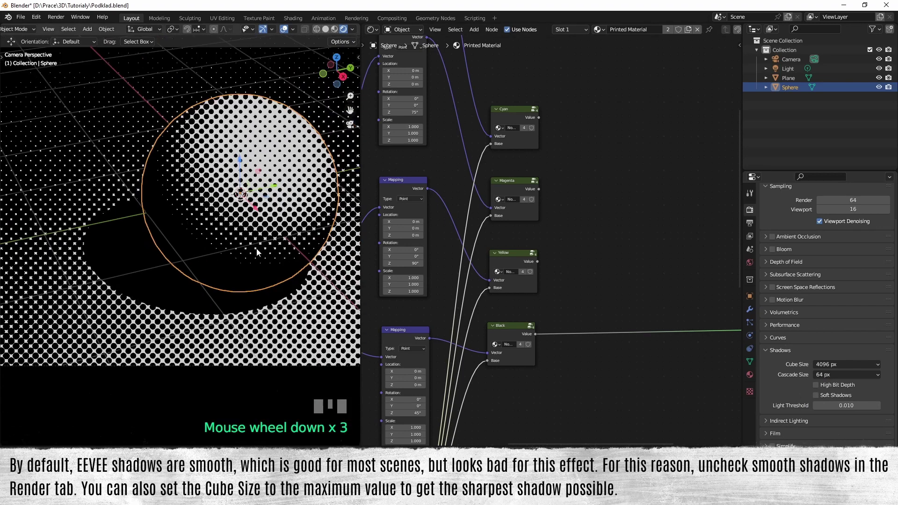
{"action": "middle_click_drag", "start_coordinate": [265, 229], "coordinate": [206, 248], "text": "shift"}
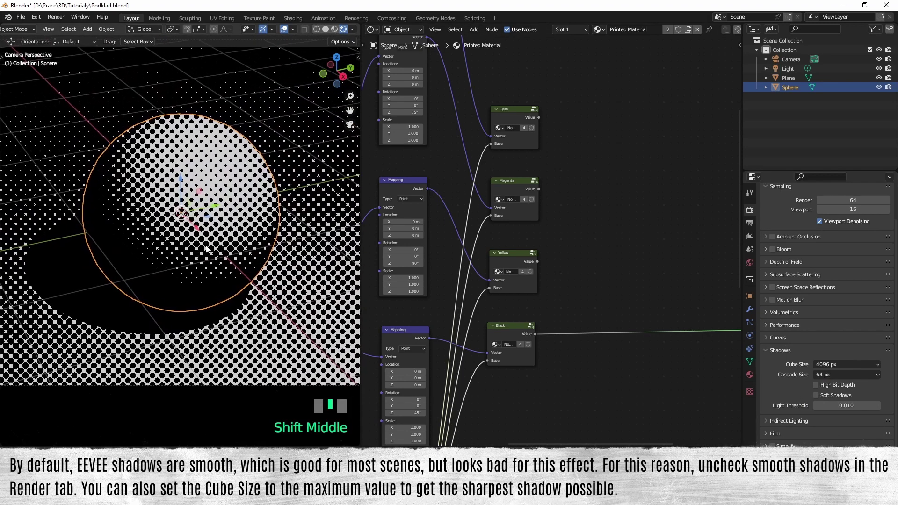
Add a Mix Color node beside the groups and connect the Black group's Value output to its Factor input
{"action": "scroll", "coordinate": [595, 304], "scroll_direction": "down", "scroll_amount": 4}
{"action": "mouse_move", "coordinate": [578, 344]}
{"action": "middle_mouse_down"}
{"action": "mouse_move", "coordinate": [622, 328]}
{"action": "mouse_move", "coordinate": [531, 306]}
{"action": "mouse_move", "coordinate": [580, 350]}
{"action": "middle_mouse_up"}
{"action": "scroll", "coordinate": [531, 299], "scroll_direction": "up", "scroll_amount": 1}
{"action": "scroll", "coordinate": [567, 320], "scroll_direction": "up", "scroll_amount": 4}
{"action": "left_click", "coordinate": [568, 320]}
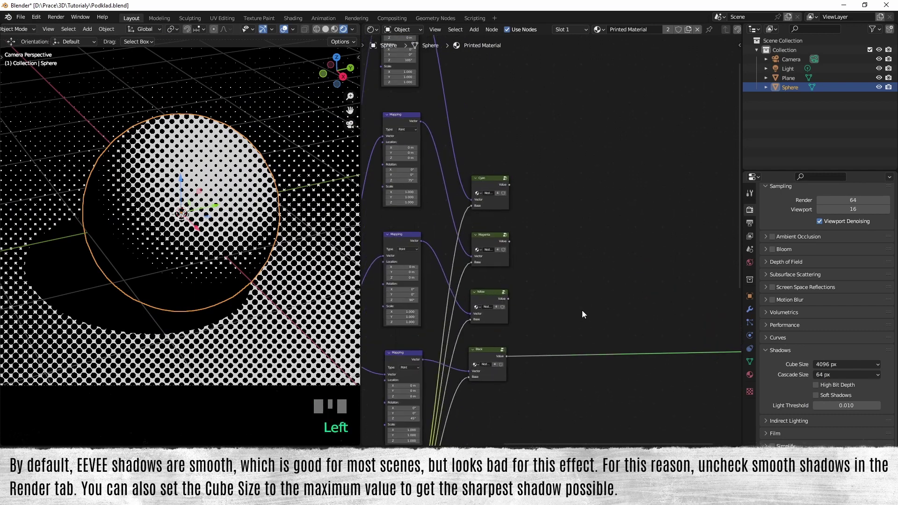
{"action": "key", "text": "shift+a"}
{"action": "mouse_move", "coordinate": [572, 301]}
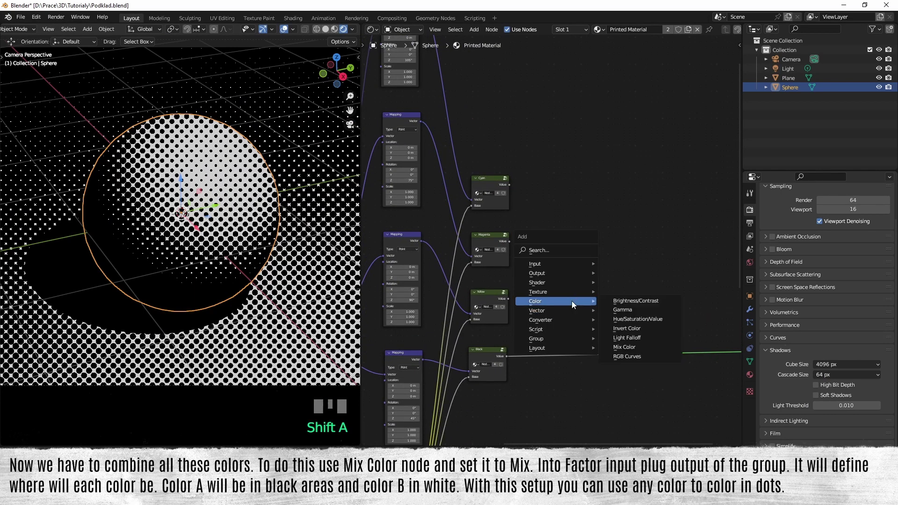
{"action": "left_click", "coordinate": [624, 347]}
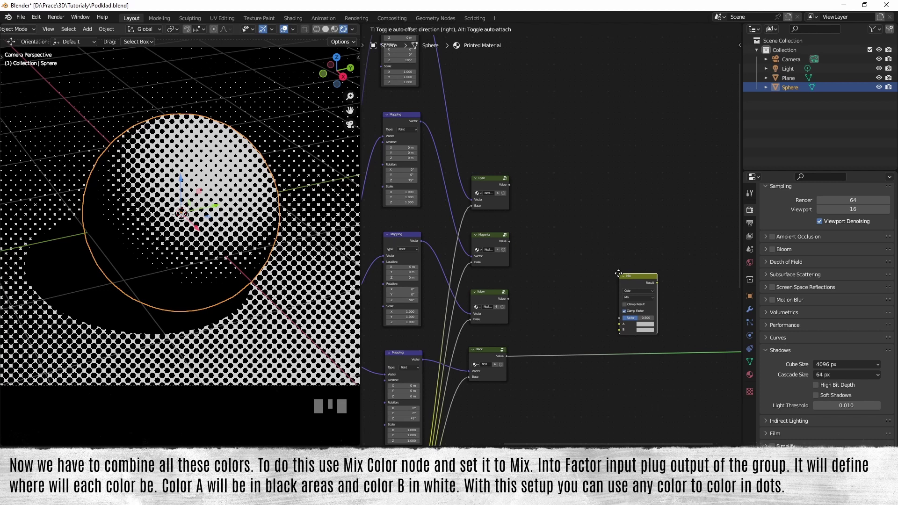
{"action": "left_click", "coordinate": [603, 320]}
{"action": "scroll", "coordinate": [601, 319], "scroll_direction": "up", "scroll_amount": 3}
{"action": "middle_click_drag", "start_coordinate": [602, 320], "coordinate": [566, 278]}
{"action": "scroll", "coordinate": [541, 290], "scroll_direction": "up", "scroll_amount": 2}
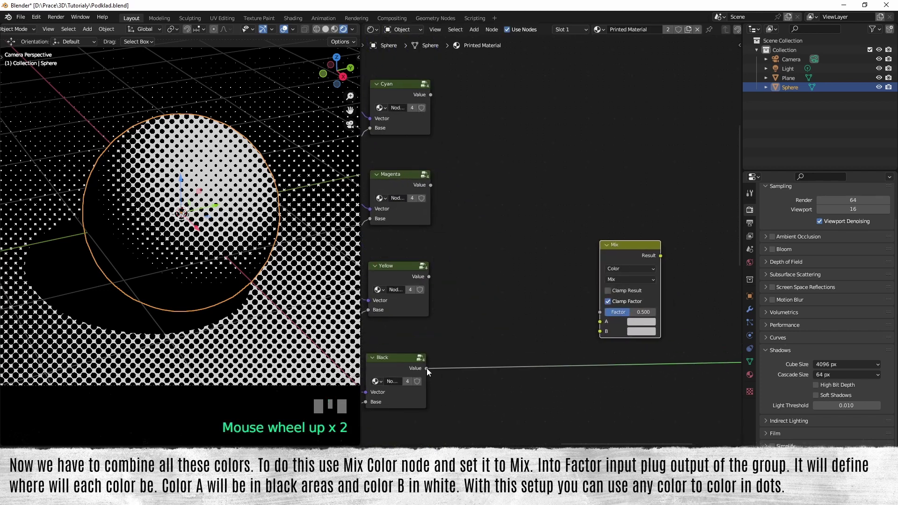
{"action": "left_click_drag", "start_coordinate": [426, 369], "coordinate": [600, 312]}
Preview the Mix node through the material output and set its color A to black and color B to white
{"action": "middle_click_drag", "start_coordinate": [600, 312], "coordinate": [474, 317]}
{"action": "left_click", "coordinate": [529, 318]}
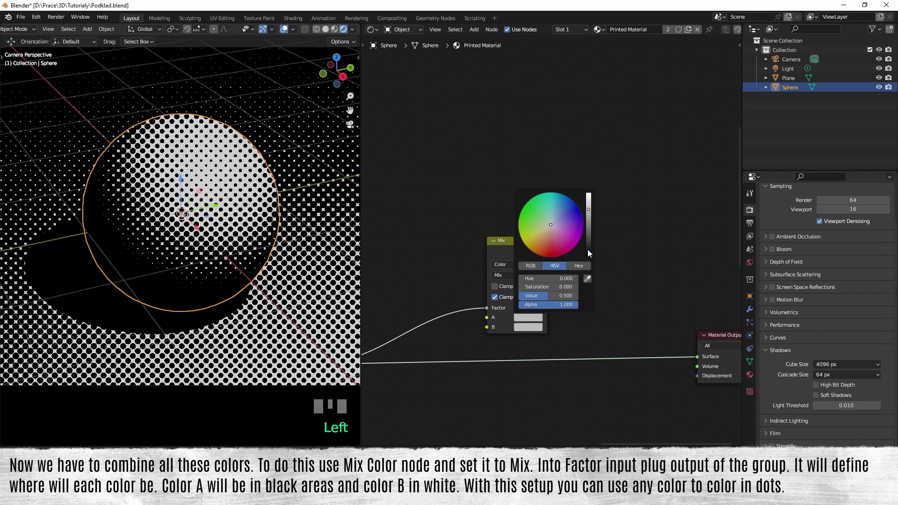
{"action": "left_click", "coordinate": [540, 247]}
{"action": "left_click", "coordinate": [541, 248], "text": "ctrl+shift"}
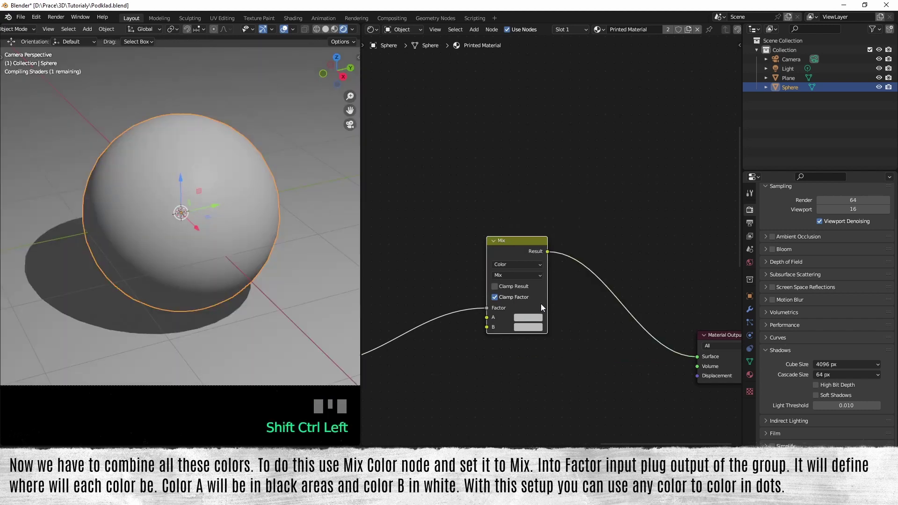
{"action": "left_click", "coordinate": [529, 318]}
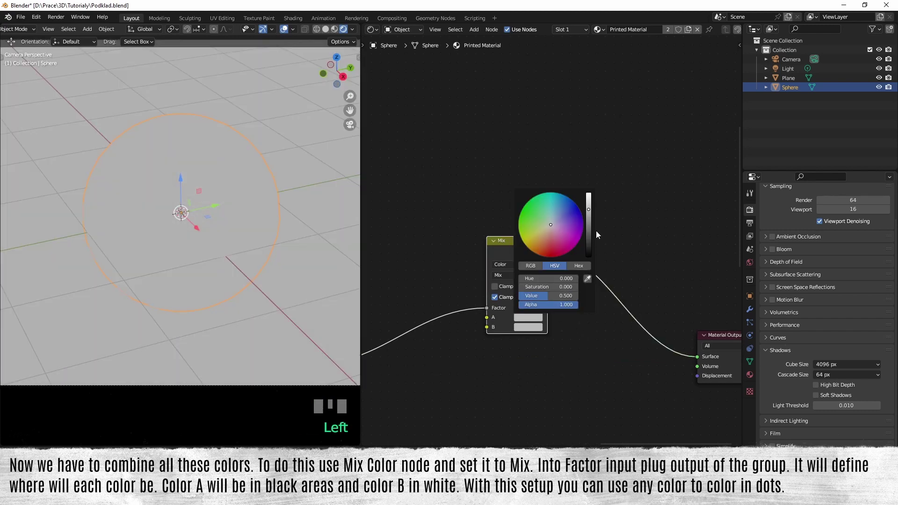
{"action": "left_click", "coordinate": [528, 327]}
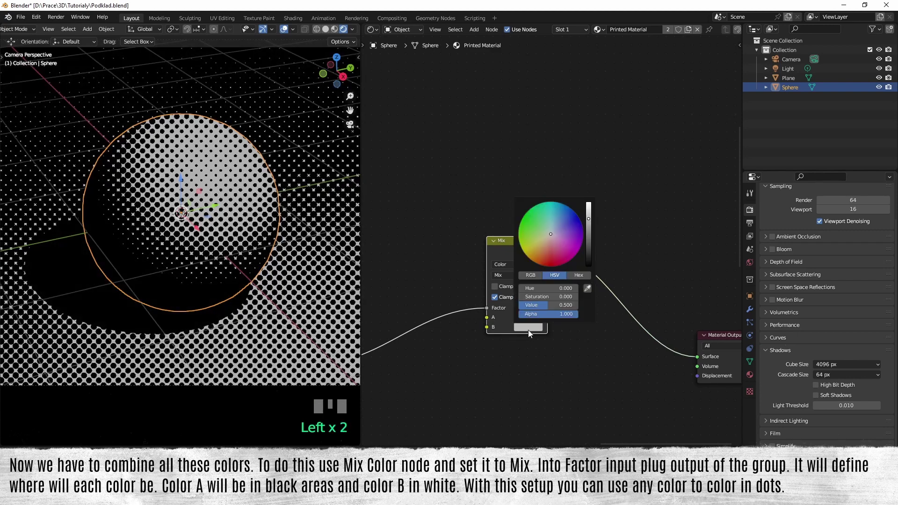
Duplicate the Mix node above the original and connect the Yellow group's Value output to the copy's Factor input
{"action": "scroll", "coordinate": [526, 218], "scroll_direction": "down", "scroll_amount": 3}
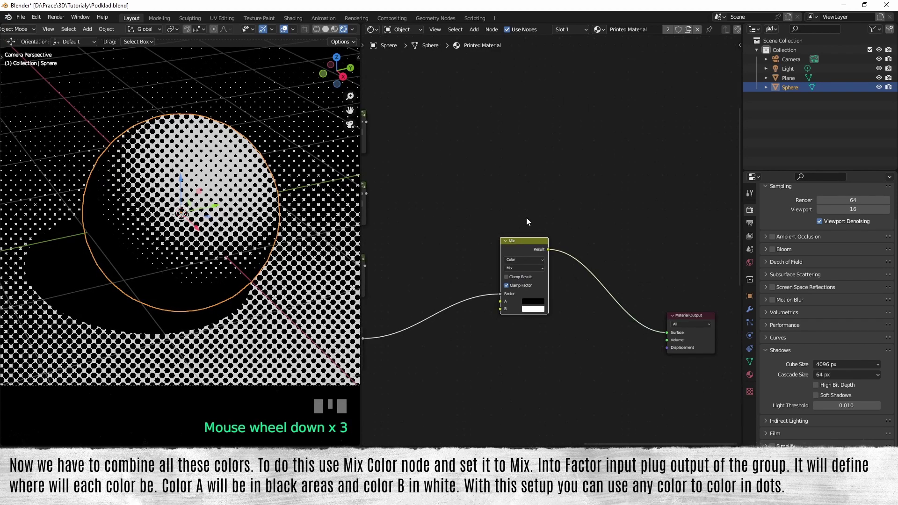
{"action": "middle_click_drag", "start_coordinate": [526, 217], "coordinate": [577, 273]}
{"action": "left_click_drag", "start_coordinate": [577, 272], "coordinate": [570, 321]}
{"action": "key", "text": "shift+d"}
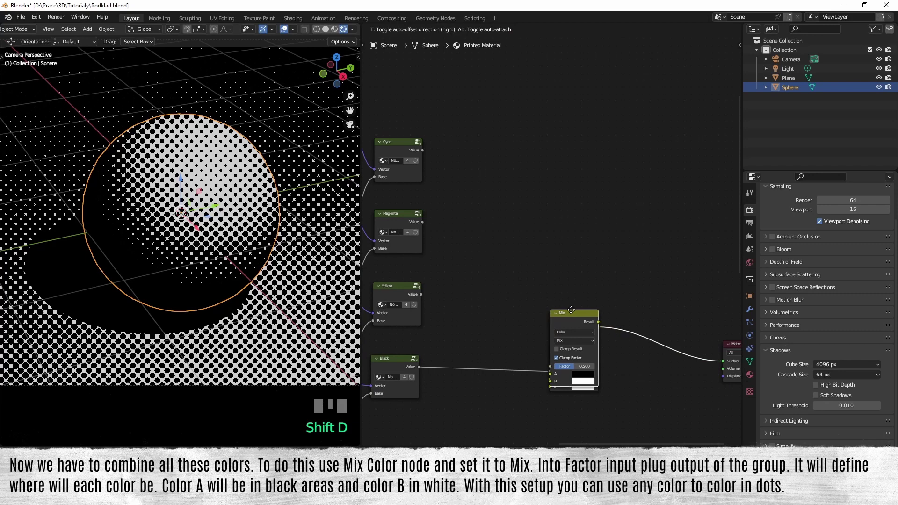
{"action": "left_click", "coordinate": [571, 234]}
{"action": "scroll", "coordinate": [502, 299], "scroll_direction": "up", "scroll_amount": 1}
{"action": "scroll", "coordinate": [502, 303], "scroll_direction": "up", "scroll_amount": 1}
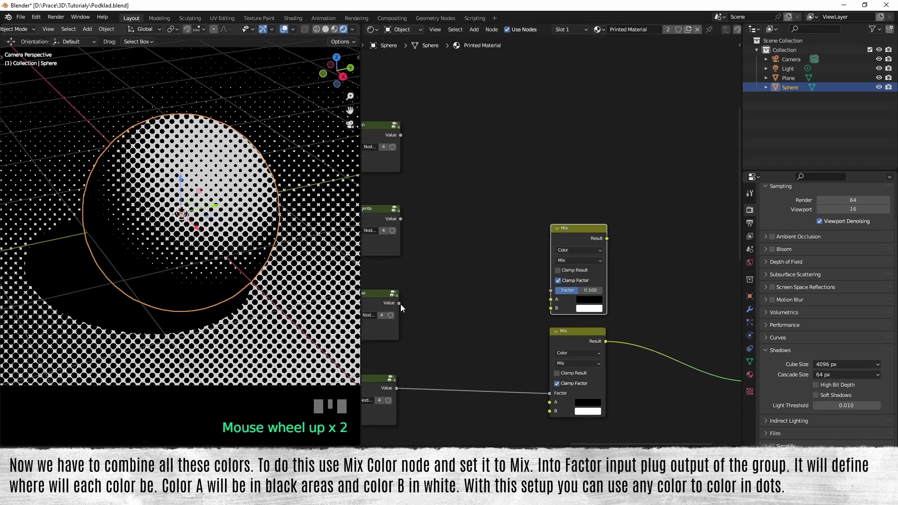
{"action": "left_click_drag", "start_coordinate": [400, 304], "coordinate": [556, 292]}
Preview the Yellow group's Mix node and set its color A to yellow with Red 1, Green 1 and Blue 0
{"action": "left_click", "coordinate": [594, 230], "text": "ctrl+shift"}
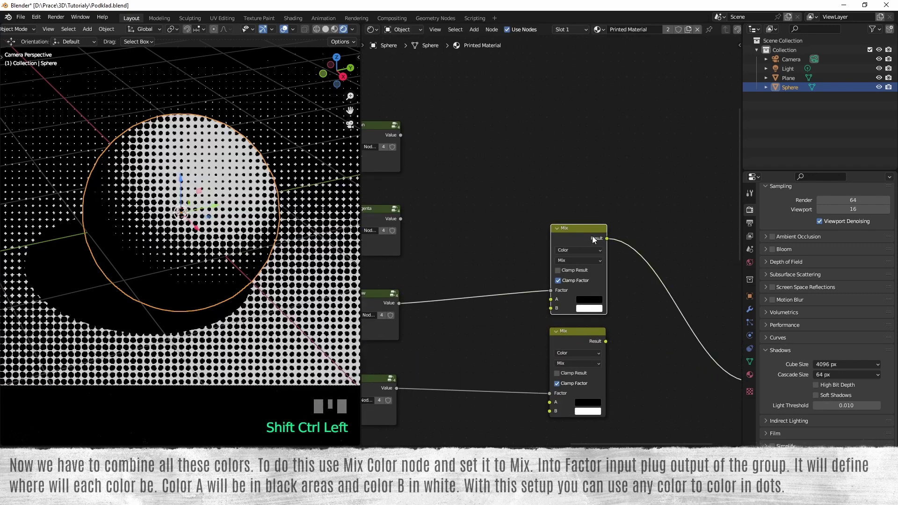
{"action": "left_click", "coordinate": [594, 301]}
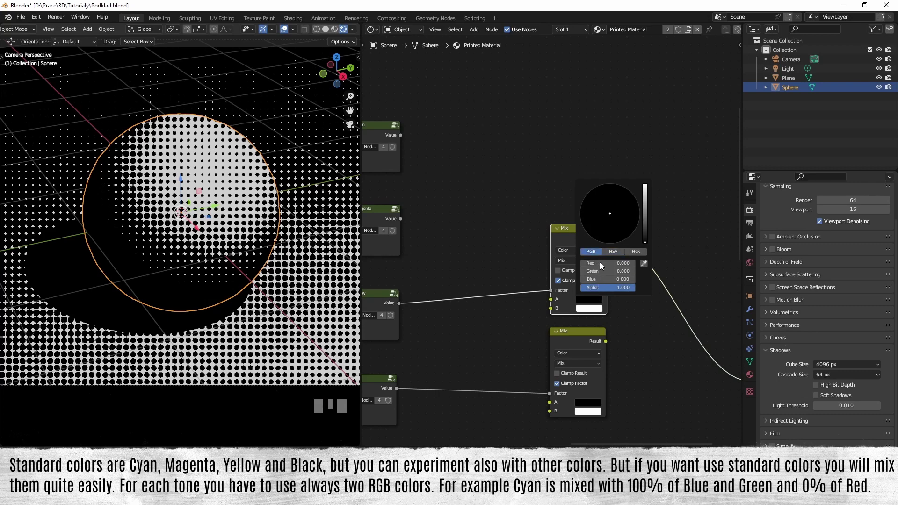
{"action": "left_click_drag", "start_coordinate": [588, 263], "coordinate": [645, 271]}
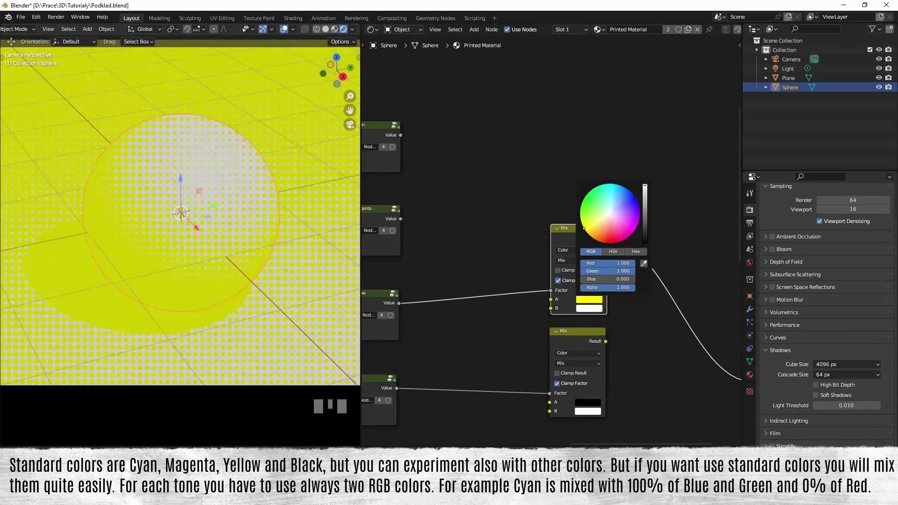
Move the two Mix nodes together closer to the Yellow and Black groups
{"action": "scroll", "coordinate": [614, 335], "scroll_direction": "down", "scroll_amount": 3}
{"action": "middle_click_drag", "start_coordinate": [630, 340], "coordinate": [615, 330]}
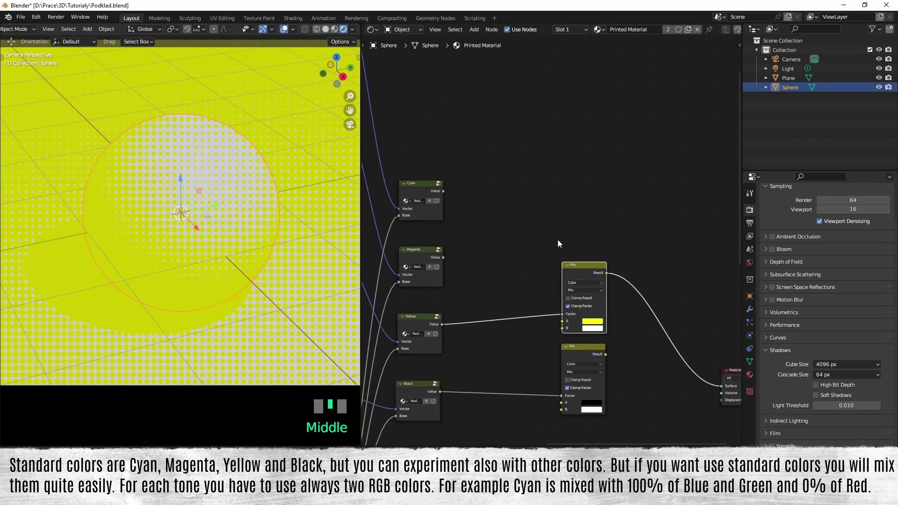
{"action": "left_click_drag", "start_coordinate": [558, 239], "coordinate": [611, 418]}
{"action": "left_click_drag", "start_coordinate": [598, 283], "coordinate": [518, 327]}
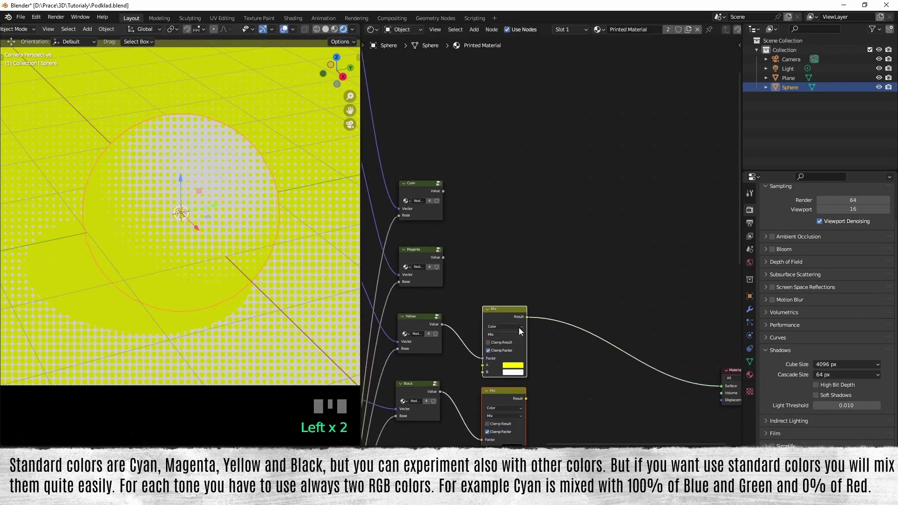
Duplicate the yellow Mix node for the Magenta group's Value output, with color A set to magenta, and preview it through the material output
{"action": "key", "text": "shift+d"}
{"action": "left_click", "coordinate": [499, 264]}
{"action": "scroll", "coordinate": [498, 268], "scroll_direction": "up", "scroll_amount": 4}
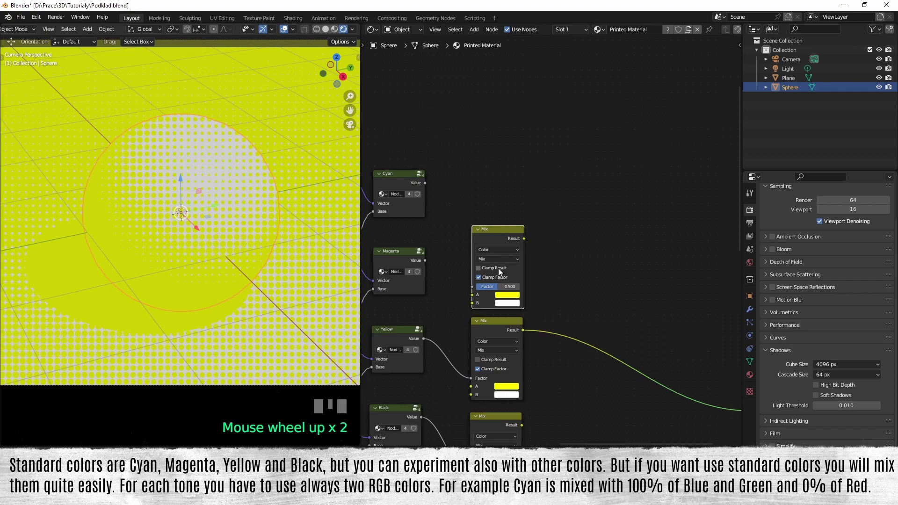
{"action": "left_click_drag", "start_coordinate": [403, 264], "coordinate": [501, 274]}
{"action": "left_click", "coordinate": [500, 304]}
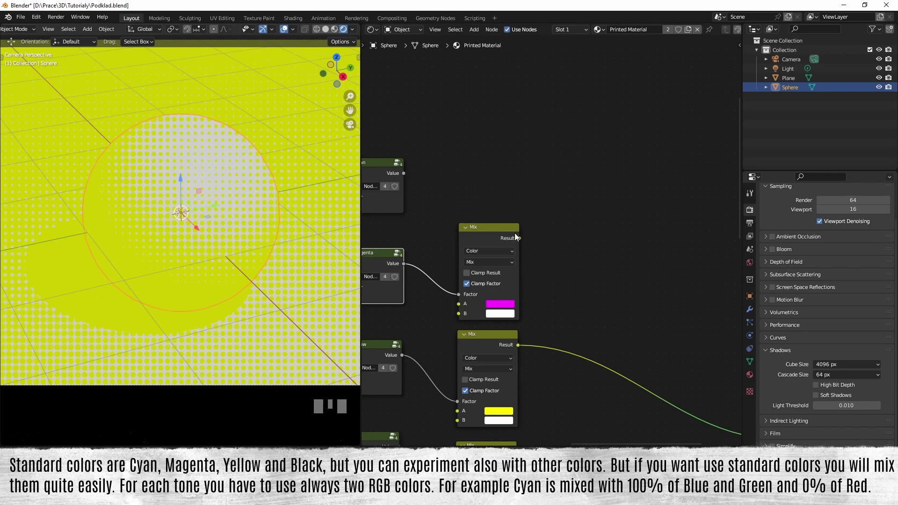
{"action": "left_click", "coordinate": [511, 233]}
Duplicate the magenta Mix node, connect the Cyan group's Value to the copy's Factor, and set its color A to cyan
{"action": "left_click", "coordinate": [503, 231], "text": "ctrl+shift"}
{"action": "key", "text": "shift+d"}
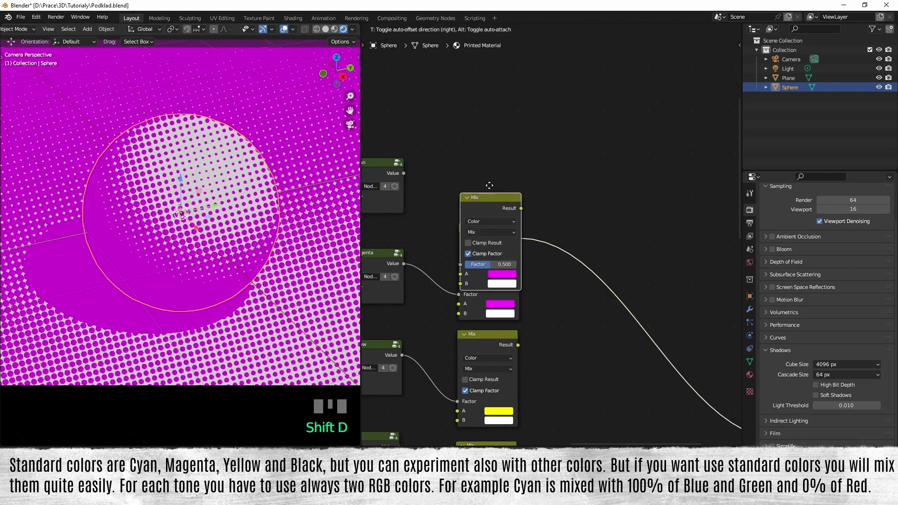
{"action": "left_click", "coordinate": [488, 129]}
{"action": "left_click_drag", "start_coordinate": [403, 173], "coordinate": [436, 186]}
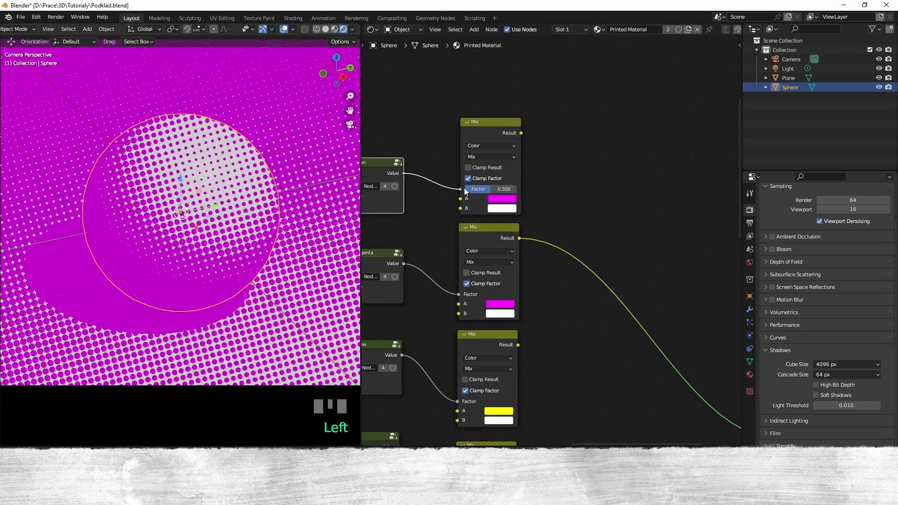
{"action": "left_click", "coordinate": [503, 199]}
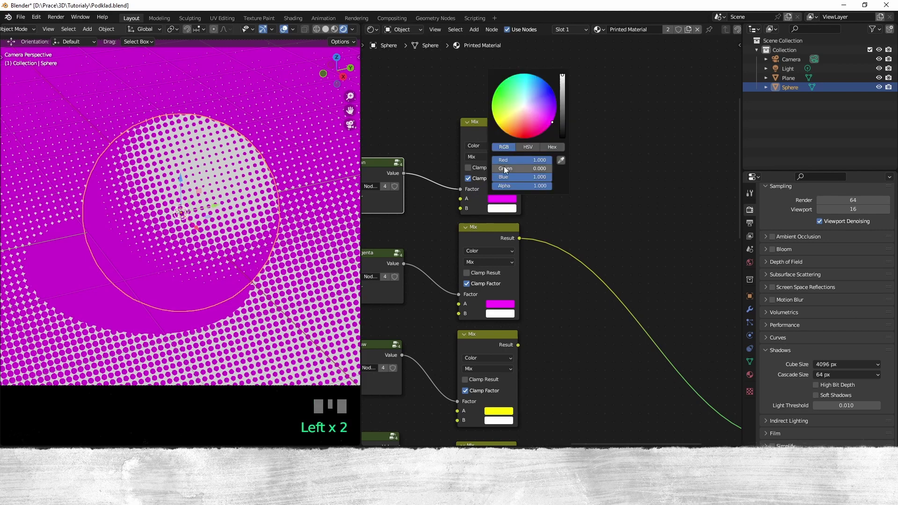
{"action": "left_click_drag", "start_coordinate": [522, 160], "coordinate": [496, 160]}
Duplicate the black Mix node beside the color Mix nodes and set the copy's blending mode to Darken
{"action": "scroll", "coordinate": [577, 206], "scroll_direction": "down", "scroll_amount": 5}
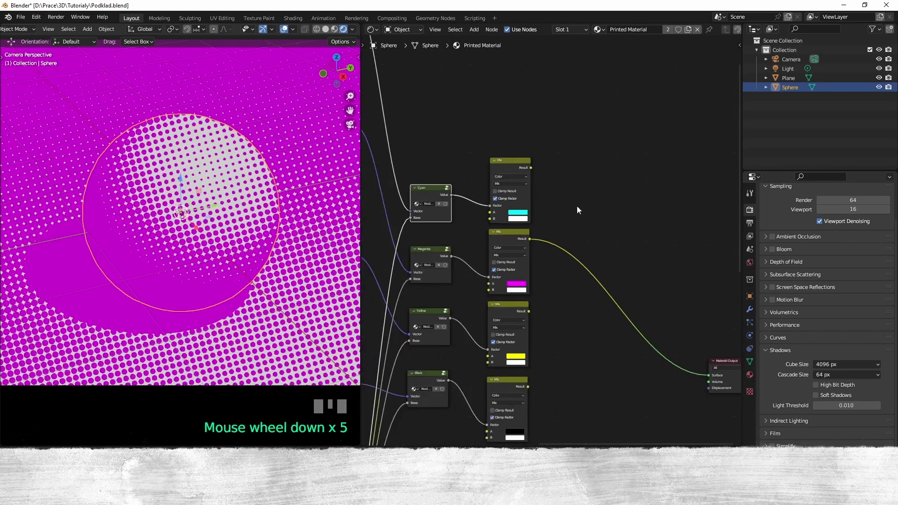
{"action": "middle_click_drag", "start_coordinate": [577, 206], "coordinate": [561, 140]}
{"action": "left_click", "coordinate": [497, 310]}
{"action": "key", "text": "shift+d"}
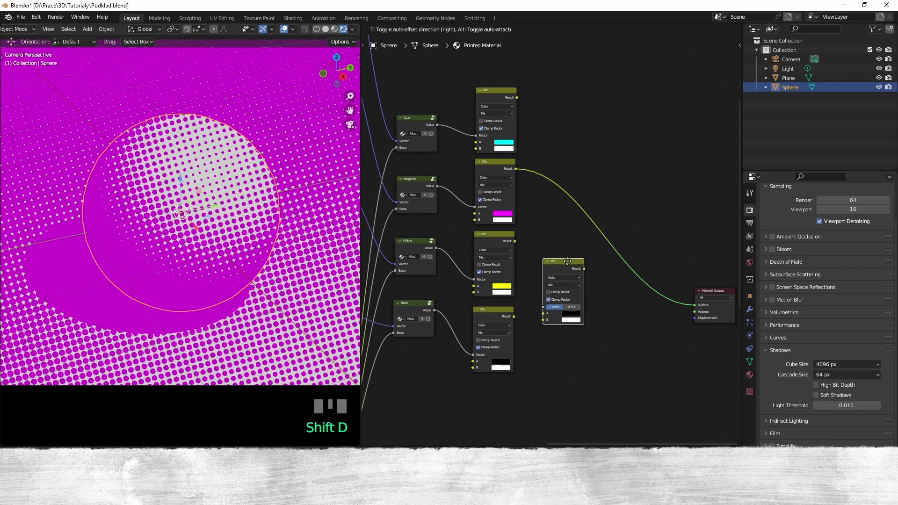
{"action": "left_click", "coordinate": [570, 306]}
{"action": "scroll", "coordinate": [564, 320], "scroll_direction": "up", "scroll_amount": 6}
{"action": "left_click", "coordinate": [569, 314]}
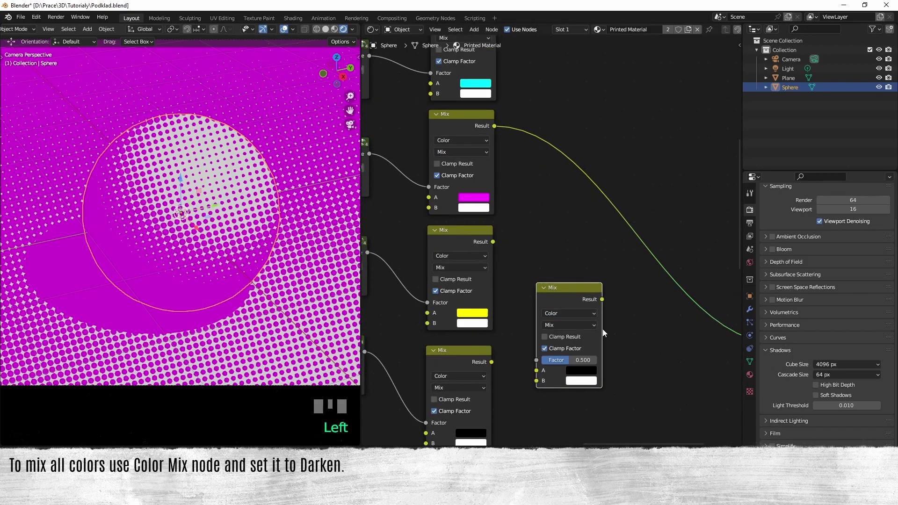
{"action": "left_click", "coordinate": [577, 324]}
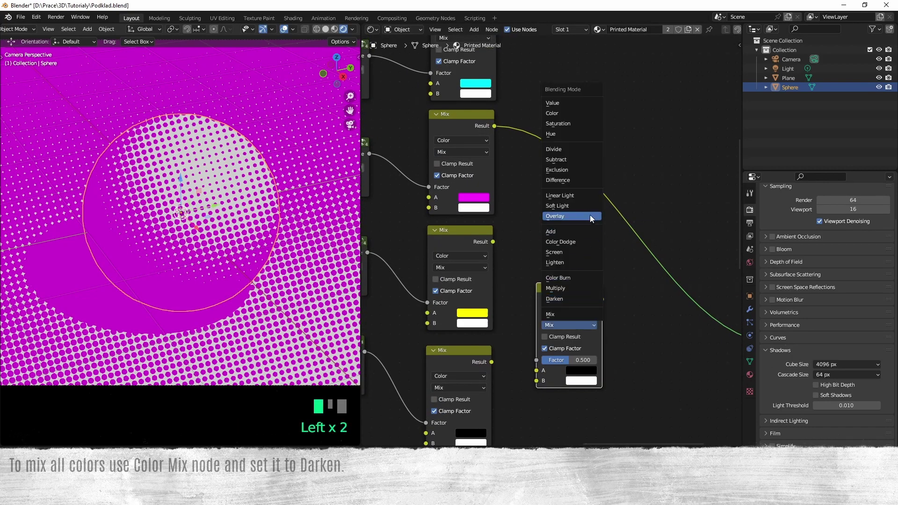
{"action": "left_click", "coordinate": [563, 299]}
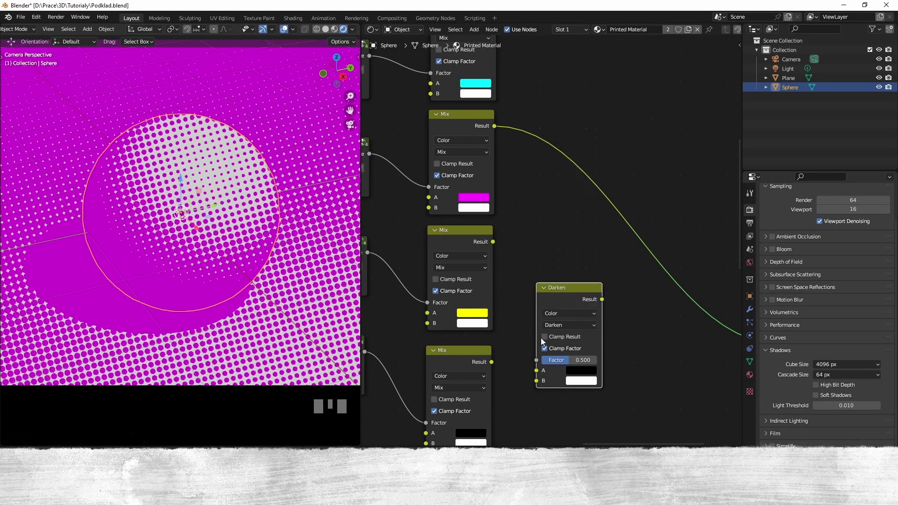
Connect the black Mix node's Result to the Darken node's B input and the yellow Mix node's Result to its A input
{"action": "middle_click_drag", "start_coordinate": [541, 337], "coordinate": [495, 309]}
{"action": "left_click_drag", "start_coordinate": [492, 306], "coordinate": [538, 326]}
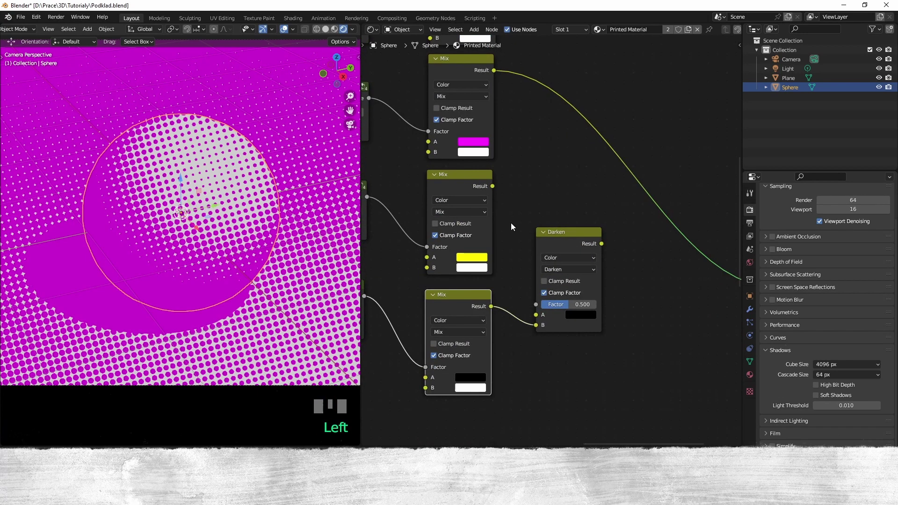
{"action": "left_click_drag", "start_coordinate": [492, 186], "coordinate": [536, 315]}
{"action": "middle_click_drag", "start_coordinate": [556, 224], "coordinate": [552, 316]}
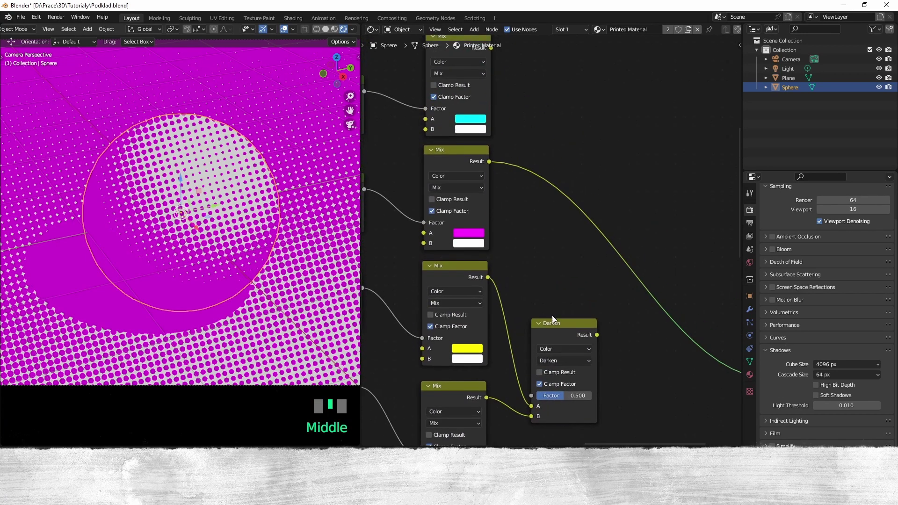
Duplicate the Darken node beside the upper Mix nodes, connecting the cyan Mix Result to its A input and the magenta Mix Result to B
{"action": "left_click", "coordinate": [553, 324]}
{"action": "scroll", "coordinate": [553, 324], "scroll_direction": "down", "scroll_amount": 2}
{"action": "key", "text": "shift+d"}
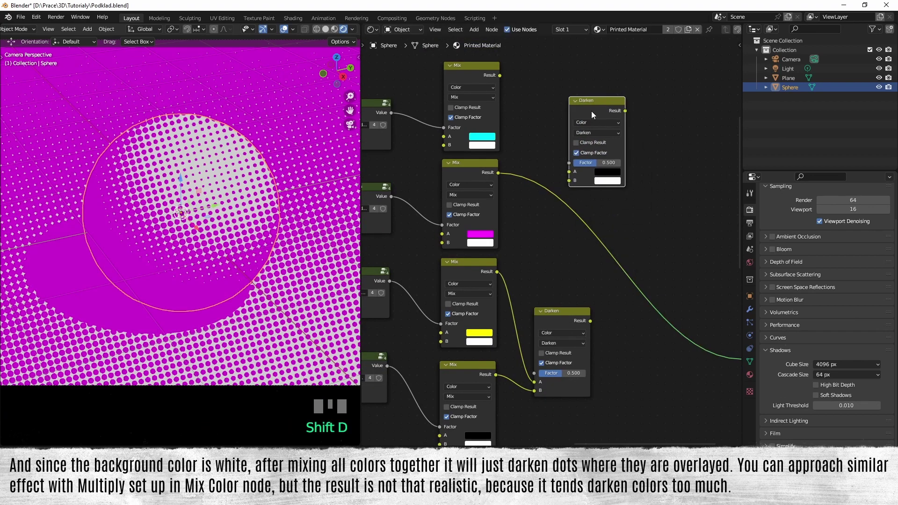
{"action": "left_click_drag", "start_coordinate": [500, 75], "coordinate": [569, 171]}
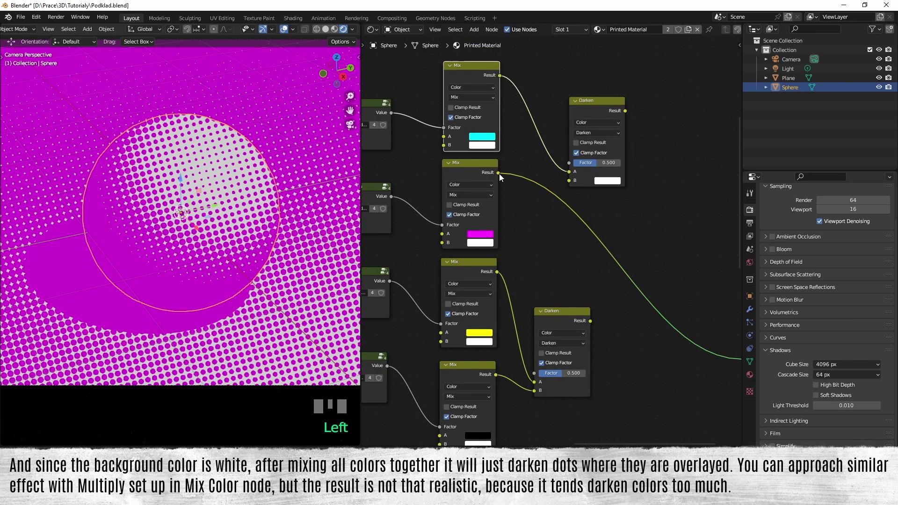
{"action": "left_click_drag", "start_coordinate": [498, 173], "coordinate": [567, 181]}
Preview the cyan-magenta Darken node through the material output and set its Factor to 1.000
{"action": "left_click", "coordinate": [599, 103]}
{"action": "left_click_drag", "start_coordinate": [598, 103], "coordinate": [580, 144]}
{"action": "scroll", "coordinate": [585, 189], "scroll_direction": "up", "scroll_amount": 3}
{"action": "mouse_move", "coordinate": [576, 191]}
{"action": "left_mouse_down"}
{"action": "mouse_move", "coordinate": [552, 191]}
{"action": "mouse_move", "coordinate": [605, 192]}
{"action": "left_mouse_up"}
{"action": "scroll", "coordinate": [600, 226], "scroll_direction": "down", "scroll_amount": 2}
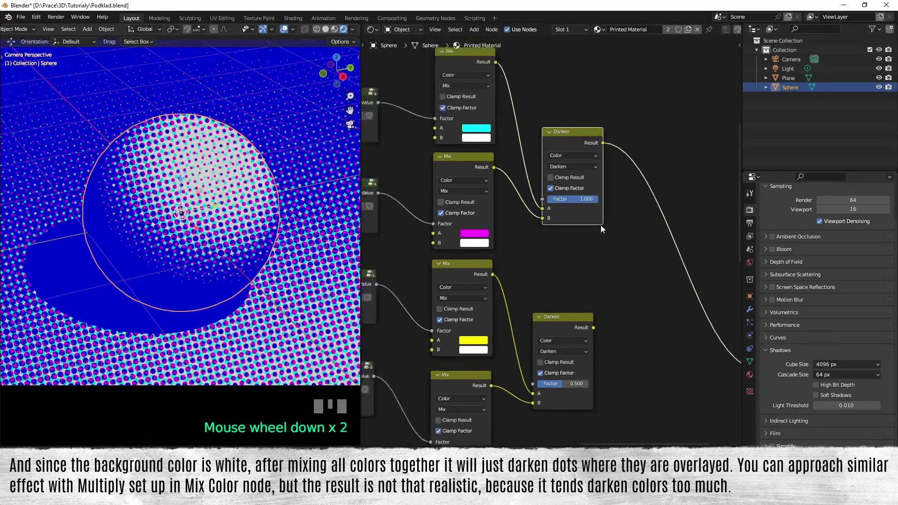
Insert a Darken copy before the material output to combine the cyan-magenta and yellow-black Darken results, with Factor 1.000 on both the copy and yellow-black node
{"action": "middle_click_drag", "start_coordinate": [601, 225], "coordinate": [563, 224]}
{"action": "left_click", "coordinate": [540, 300]}
{"action": "key", "text": "shift+d"}
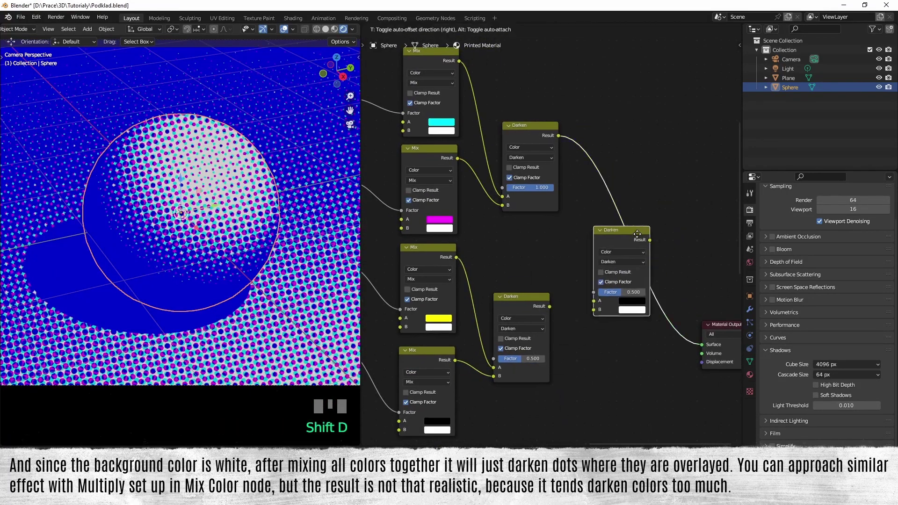
{"action": "left_click", "coordinate": [636, 227]}
{"action": "left_click_drag", "start_coordinate": [550, 306], "coordinate": [655, 279]}
{"action": "left_click_drag", "start_coordinate": [522, 358], "coordinate": [547, 363]}
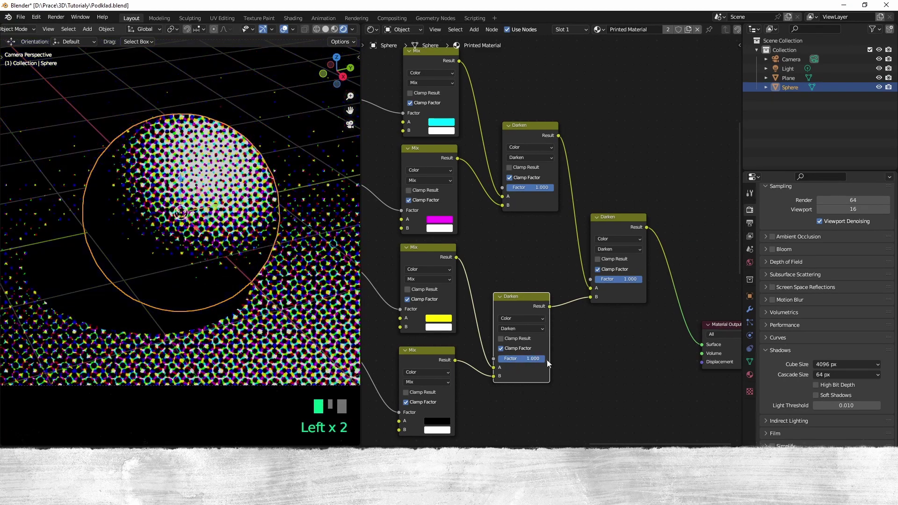
Set the Principled BSDF's base color to pure white with Saturation 0.000 and Value 1.000
{"action": "scroll", "coordinate": [594, 340], "scroll_direction": "down", "scroll_amount": 10}
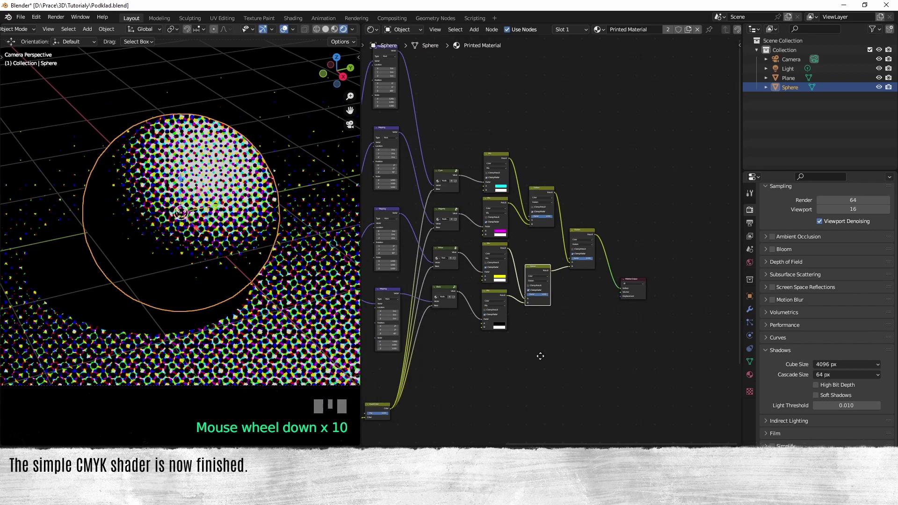
{"action": "middle_click_drag", "start_coordinate": [541, 356], "coordinate": [577, 351]}
{"action": "scroll", "coordinate": [566, 384], "scroll_direction": "up", "scroll_amount": 5}
{"action": "middle_click_drag", "start_coordinate": [566, 385], "coordinate": [613, 318]}
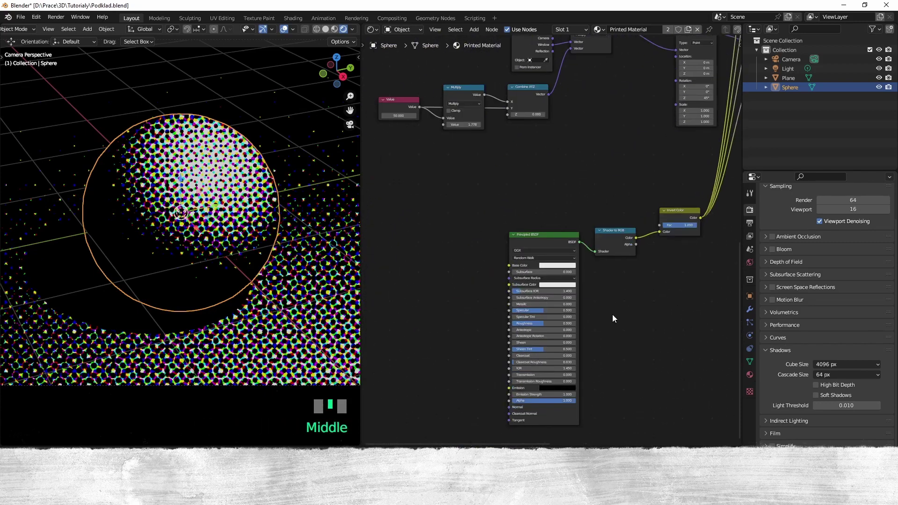
{"action": "scroll", "coordinate": [612, 318], "scroll_direction": "up", "scroll_amount": 14}
{"action": "left_click", "coordinate": [568, 317]}
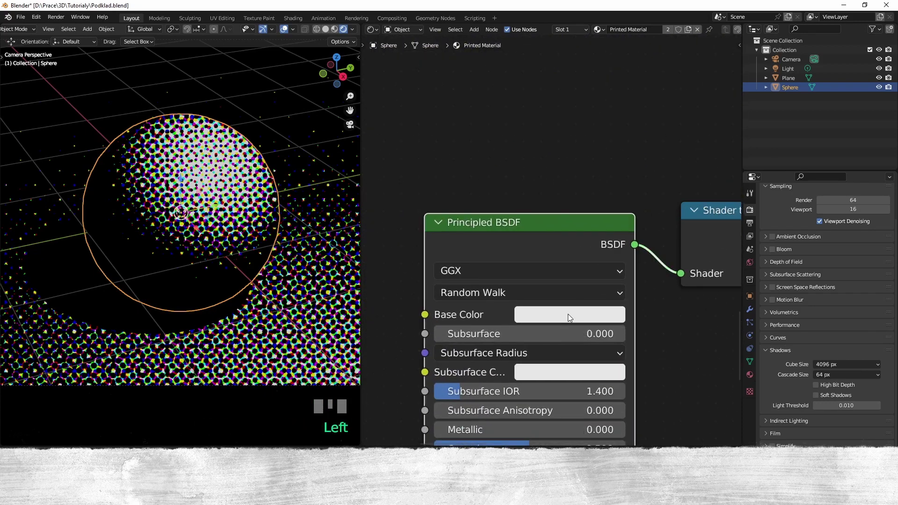
{"action": "left_click", "coordinate": [568, 317]}
{"action": "mouse_move", "coordinate": [589, 145]}
{"action": "left_mouse_down"}
{"action": "mouse_move", "coordinate": [567, 145]}
{"action": "mouse_move", "coordinate": [616, 85]}
{"action": "mouse_move", "coordinate": [586, 175]}
{"action": "mouse_move", "coordinate": [584, 144]}
{"action": "mouse_move", "coordinate": [592, 188]}
{"action": "mouse_move", "coordinate": [627, 129]}
{"action": "left_mouse_up"}
{"action": "mouse_move", "coordinate": [572, 253]}
{"action": "left_mouse_down"}
{"action": "mouse_move", "coordinate": [547, 253]}
{"action": "mouse_move", "coordinate": [589, 235]}
{"action": "mouse_move", "coordinate": [578, 216]}
{"action": "left_mouse_up"}
{"action": "left_click", "coordinate": [578, 213]}
{"action": "left_click_drag", "start_coordinate": [582, 253], "coordinate": [526, 253]}
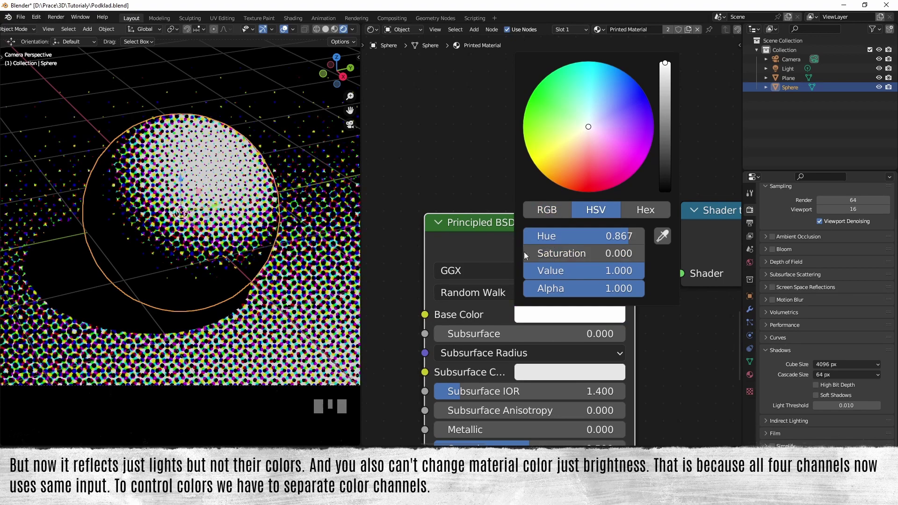
Move the Principled BSDF, Shader to RGB and Invert Color nodes together farther below the mapping nodes
{"action": "scroll", "coordinate": [613, 303], "scroll_direction": "down", "scroll_amount": 12}
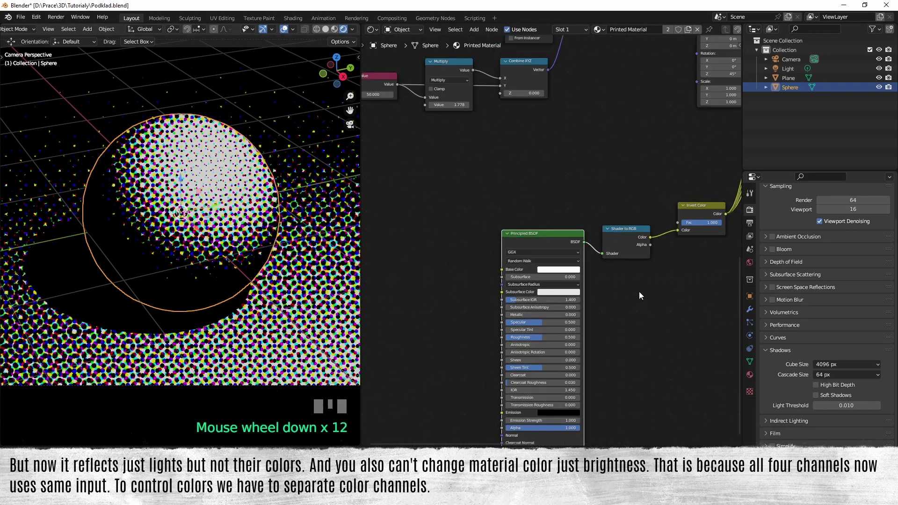
{"action": "middle_click_drag", "start_coordinate": [639, 291], "coordinate": [603, 322]}
{"action": "left_click_drag", "start_coordinate": [635, 341], "coordinate": [478, 272]}
{"action": "left_click_drag", "start_coordinate": [590, 260], "coordinate": [571, 333]}
{"action": "scroll", "coordinate": [624, 277], "scroll_direction": "down", "scroll_amount": 5}
{"action": "scroll", "coordinate": [608, 281], "scroll_direction": "down", "scroll_amount": 4}
{"action": "mouse_move", "coordinate": [598, 282]}
{"action": "middle_mouse_down"}
{"action": "mouse_move", "coordinate": [538, 271]}
{"action": "mouse_move", "coordinate": [584, 276]}
{"action": "middle_mouse_up"}
{"action": "scroll", "coordinate": [539, 264], "scroll_direction": "up", "scroll_amount": 8}
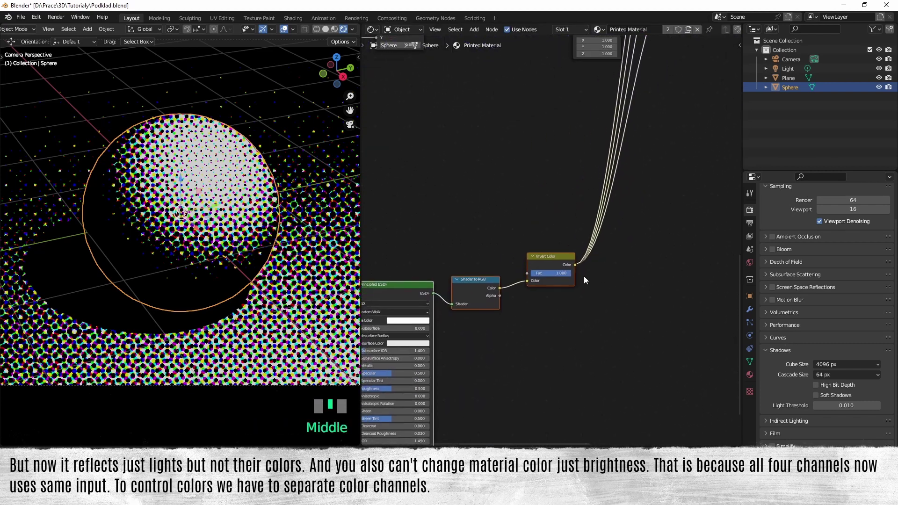
Insert a Separate Color node between Shader to RGB and Invert Color, with its Red output feeding Invert Color
{"action": "left_click", "coordinate": [491, 283]}
{"action": "key", "text": "shift+a"}
{"action": "mouse_move", "coordinate": [563, 330]}
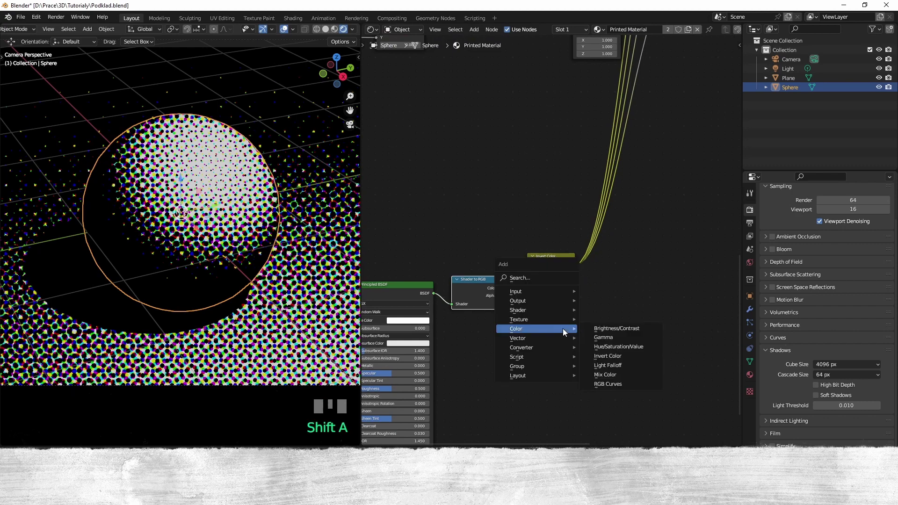
{"action": "mouse_move", "coordinate": [558, 347]}
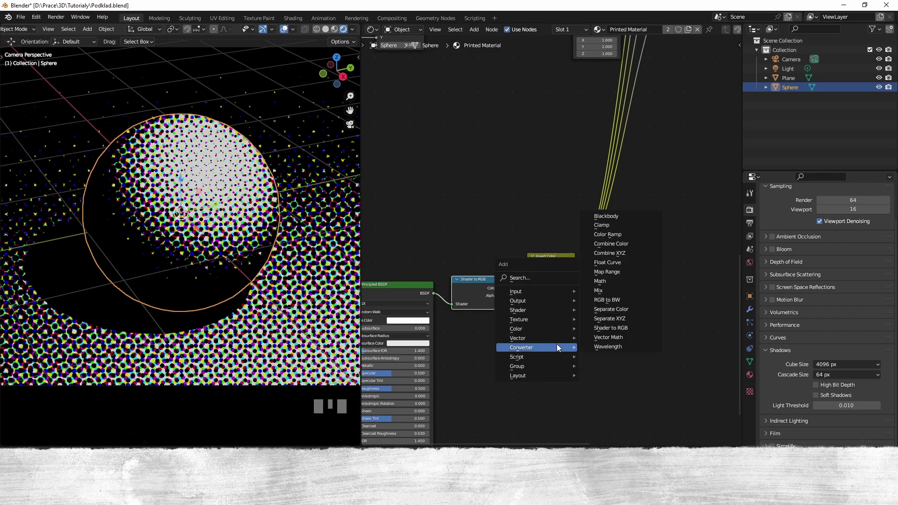
{"action": "left_click", "coordinate": [612, 309]}
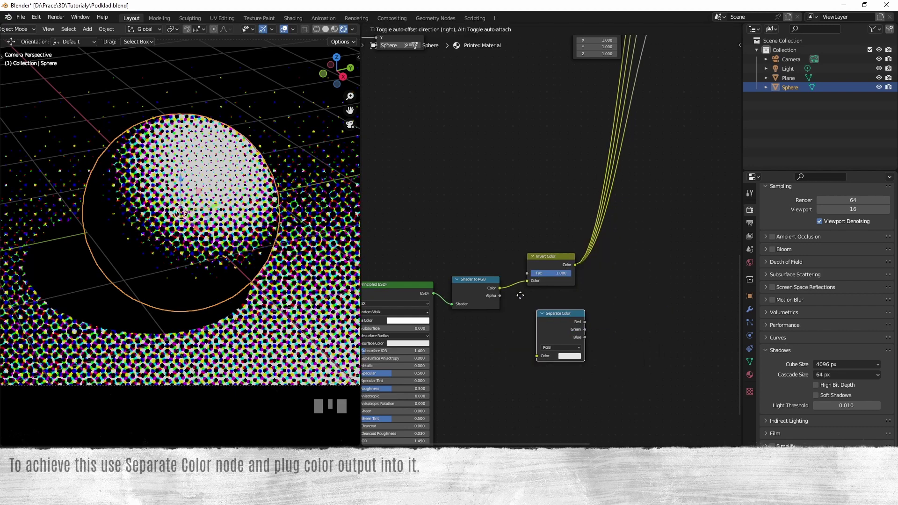
{"action": "left_click", "coordinate": [521, 313]}
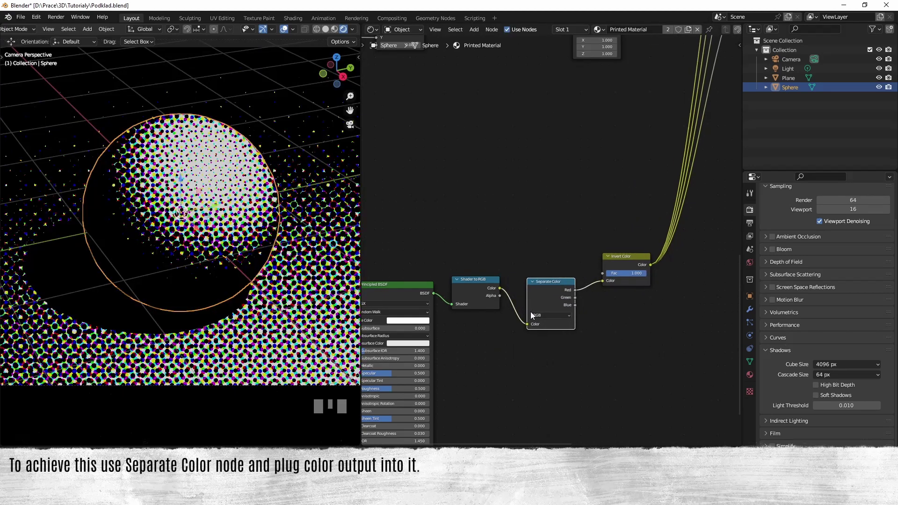
{"action": "scroll", "coordinate": [563, 357], "scroll_direction": "up", "scroll_amount": 4}
{"action": "left_click_drag", "start_coordinate": [548, 291], "coordinate": [547, 287]}
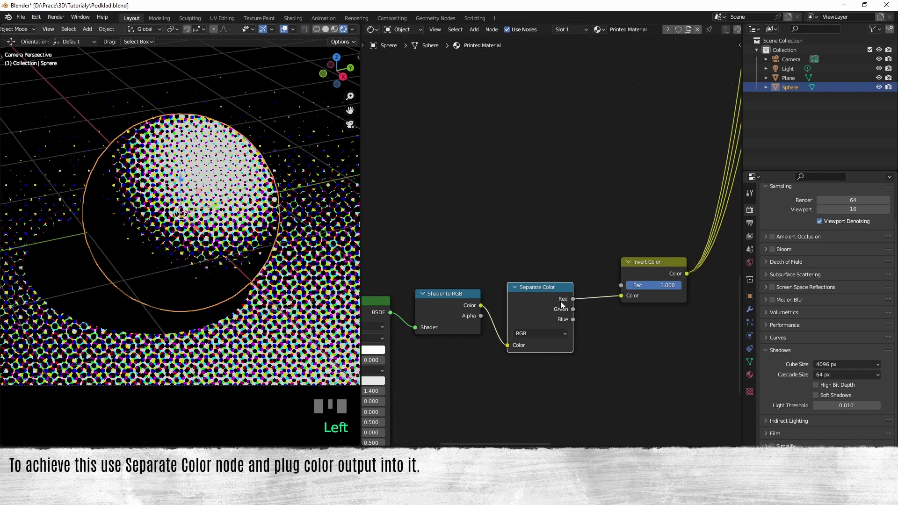
{"action": "scroll", "coordinate": [571, 304], "scroll_direction": "down", "scroll_amount": 3}
{"action": "left_click", "coordinate": [550, 277]}
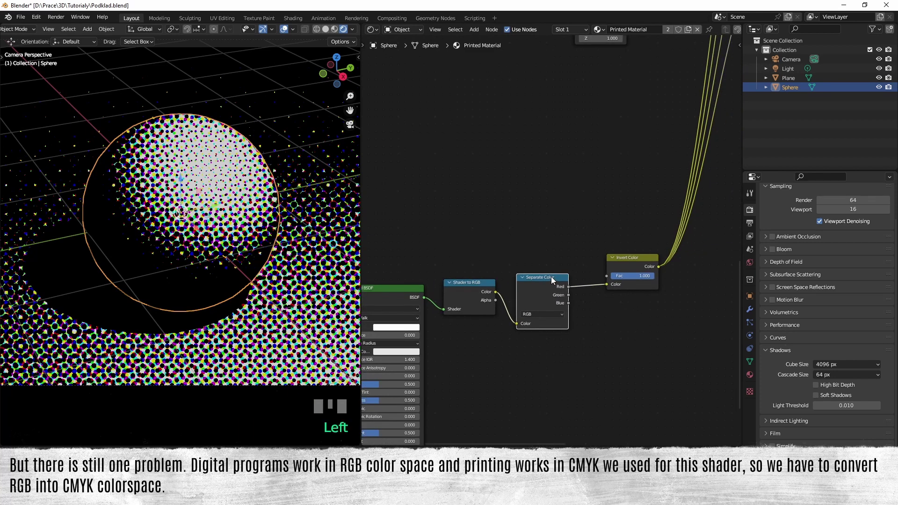
Add a Value node above the Separate Color node and set it to 1.000
{"action": "left_click", "coordinate": [593, 304]}
{"action": "middle_click_drag", "start_coordinate": [603, 293], "coordinate": [520, 272]}
{"action": "scroll", "coordinate": [511, 315], "scroll_direction": "up", "scroll_amount": 2}
{"action": "middle_click_drag", "start_coordinate": [511, 315], "coordinate": [570, 290]}
{"action": "key", "text": "shift+a"}
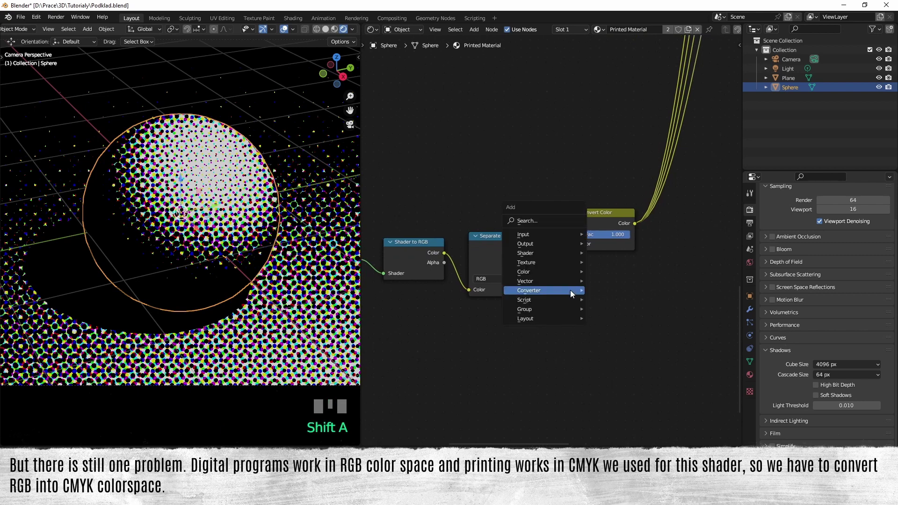
{"action": "mouse_move", "coordinate": [541, 236]}
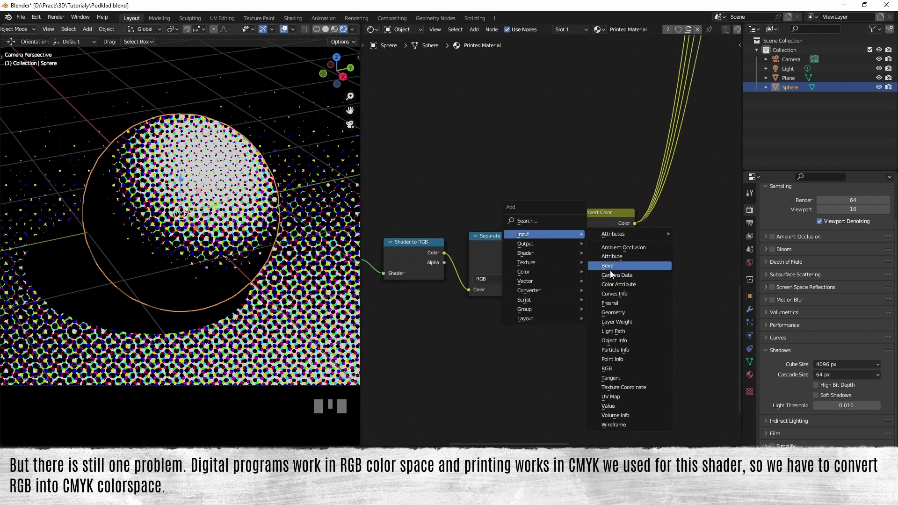
{"action": "left_click", "coordinate": [608, 406]}
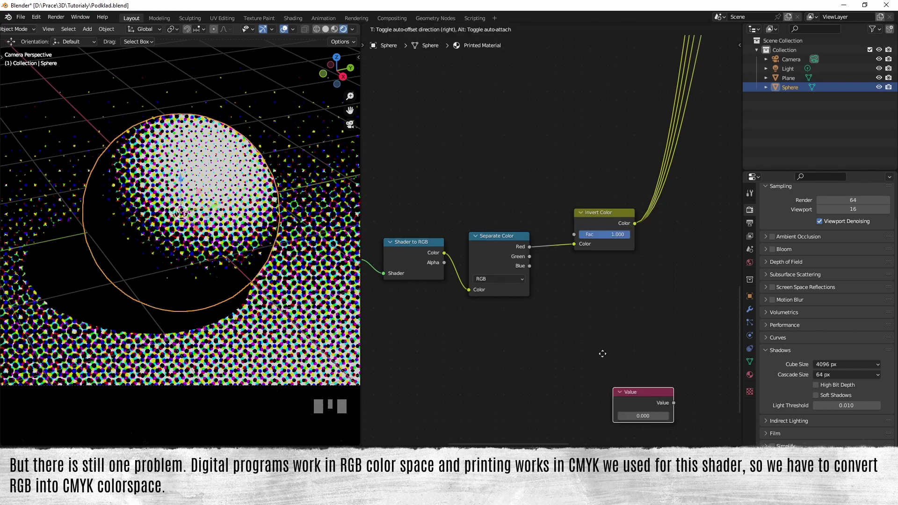
{"action": "left_click", "coordinate": [472, 160]}
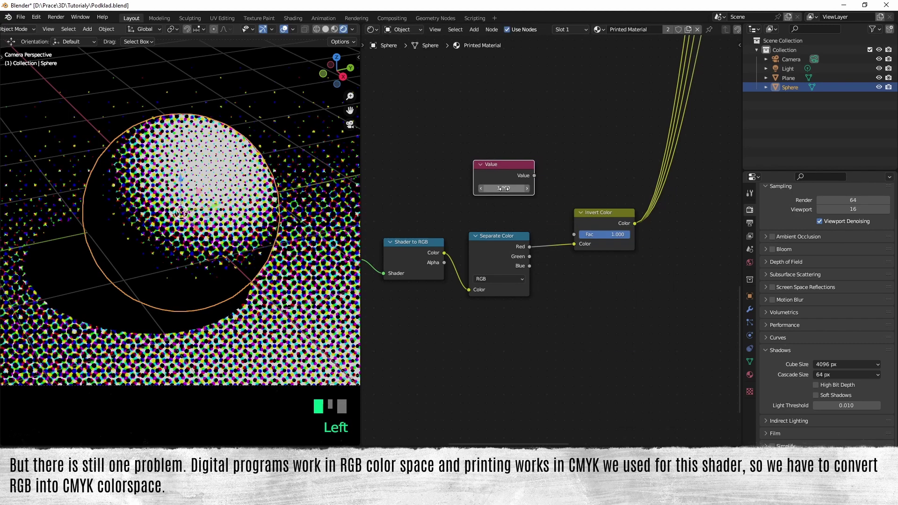
Add a Math node and place it below the Invert Color node
{"action": "key", "text": "shift+a"}
{"action": "mouse_move", "coordinate": [560, 304]}
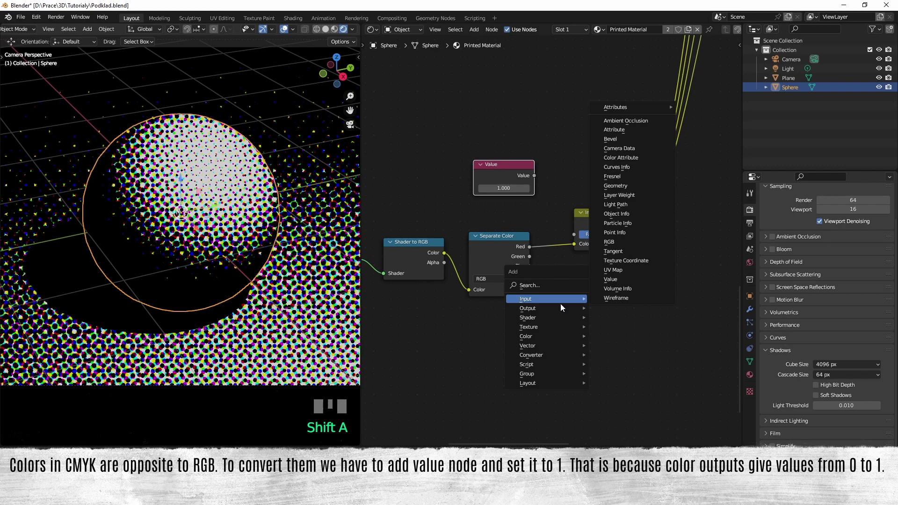
{"action": "mouse_move", "coordinate": [539, 357]}
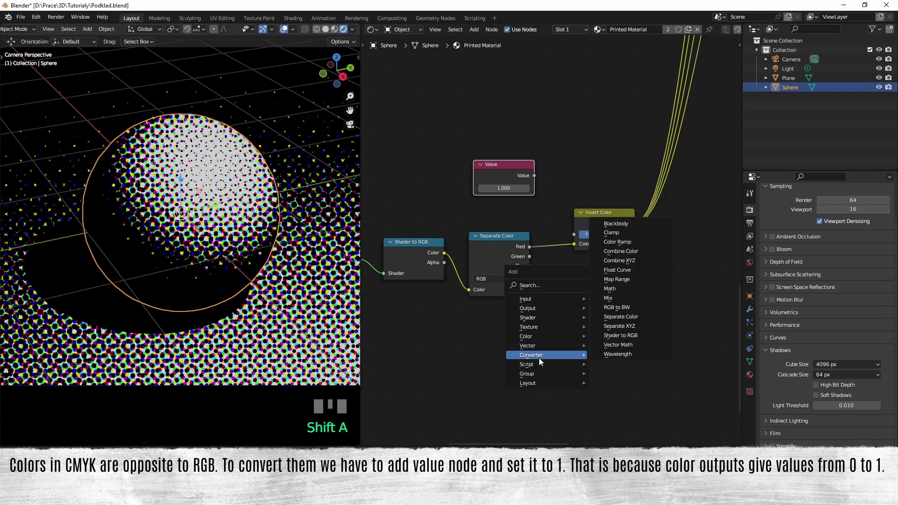
{"action": "left_click", "coordinate": [616, 289]}
{"action": "left_click", "coordinate": [617, 291]}
Move the Principled BSDF, Shader to RGB and Separate Color nodes away from Invert Color to make room for another node
{"action": "scroll", "coordinate": [541, 257], "scroll_direction": "down", "scroll_amount": 5}
{"action": "left_click_drag", "start_coordinate": [396, 224], "coordinate": [540, 312]}
{"action": "left_click_drag", "start_coordinate": [524, 243], "coordinate": [434, 251]}
{"action": "scroll", "coordinate": [554, 276], "scroll_direction": "up", "scroll_amount": 3}
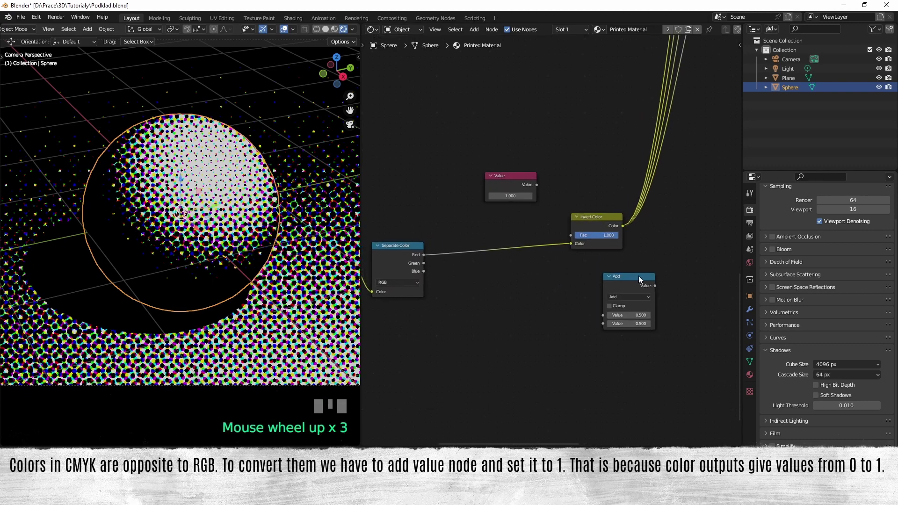
Add a reroute on the Invert Color output links and insert the Math node between Separate Color's Red output and Invert Color
{"action": "right_click_drag", "start_coordinate": [656, 231], "coordinate": [628, 174], "text": "shift"}
{"action": "left_click", "coordinate": [606, 220]}
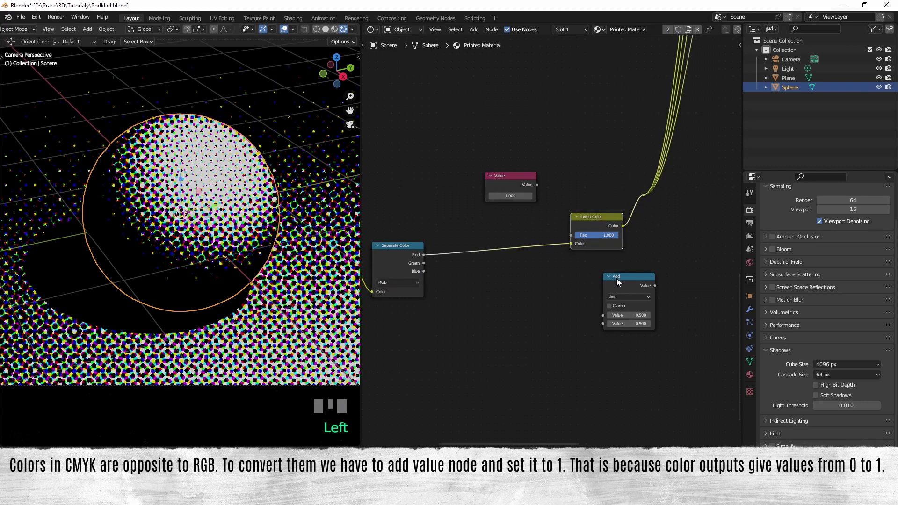
{"action": "left_click_drag", "start_coordinate": [616, 279], "coordinate": [509, 240]}
{"action": "scroll", "coordinate": [515, 252], "scroll_direction": "up", "scroll_amount": 4}
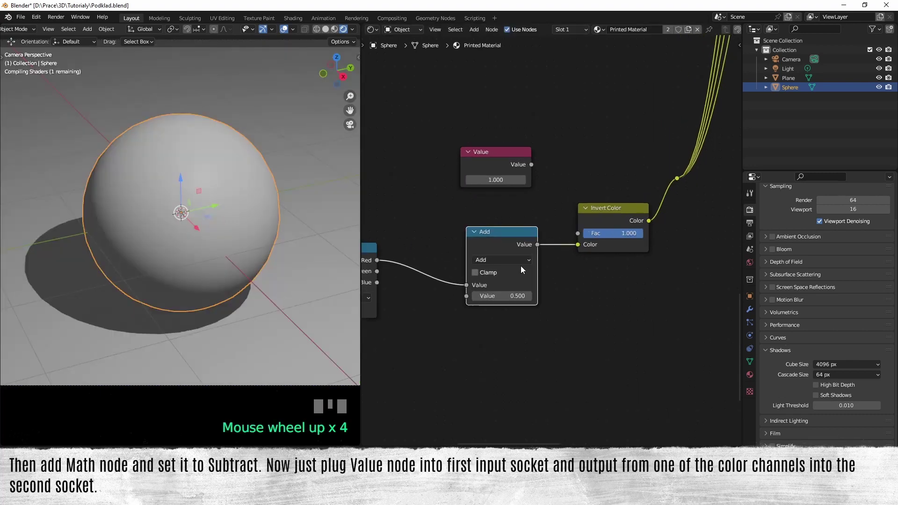
Set the Math node to Subtract and connect its output to the reroute, replacing and deleting the Invert Color node
{"action": "left_click", "coordinate": [504, 254]}
{"action": "left_click", "coordinate": [505, 260]}
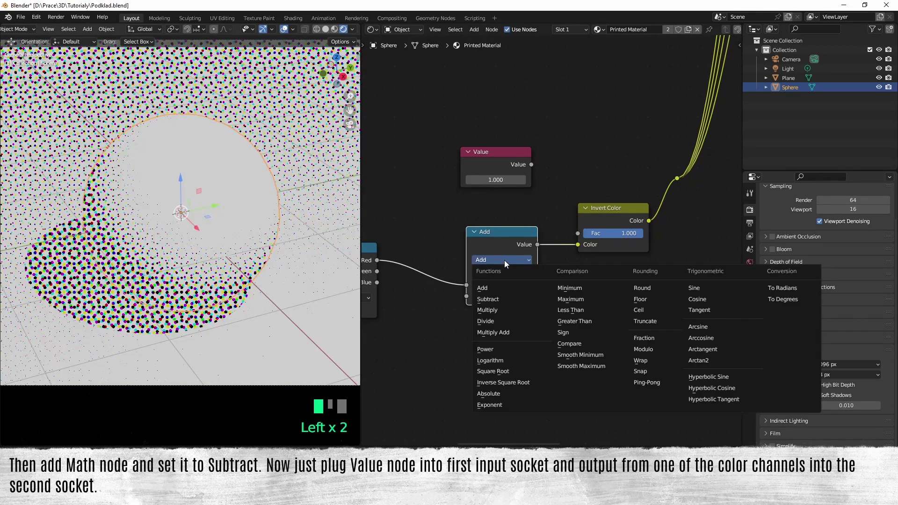
{"action": "left_click", "coordinate": [504, 300]}
{"action": "left_click_drag", "start_coordinate": [538, 244], "coordinate": [677, 178]}
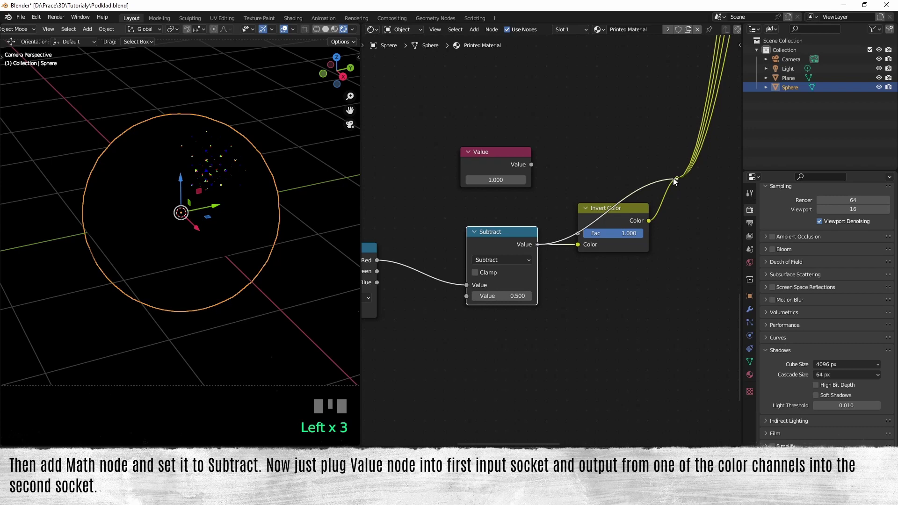
{"action": "left_click_drag", "start_coordinate": [625, 217], "coordinate": [647, 253]}
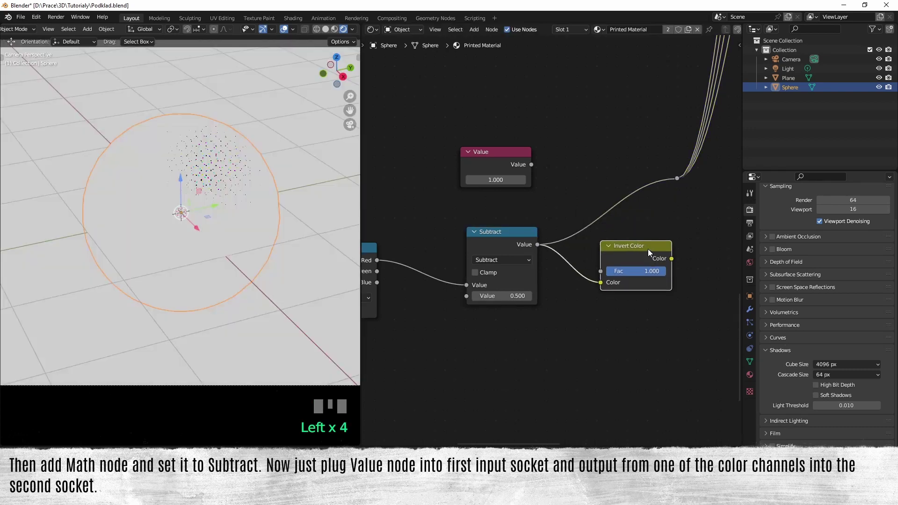
{"action": "key", "text": "Delete"}
Move the Value node above Separate Color and connect its output to the Subtract node's second Value input
{"action": "left_click_drag", "start_coordinate": [526, 163], "coordinate": [428, 183]}
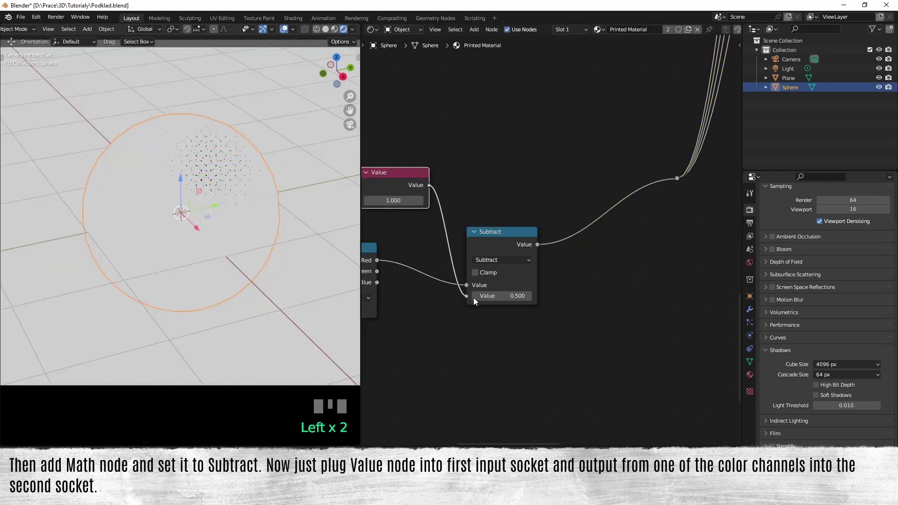
{"action": "left_click_drag", "start_coordinate": [473, 297], "coordinate": [474, 297]}
{"action": "scroll", "coordinate": [542, 277], "scroll_direction": "down", "scroll_amount": 11}
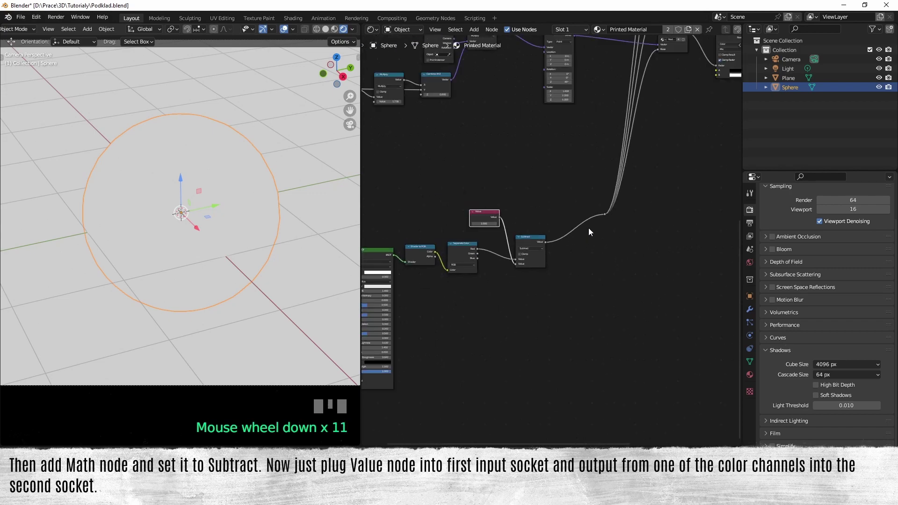
Connect the Subtract node's Value output directly to the Cyan group's lower input
{"action": "middle_click_drag", "start_coordinate": [588, 228], "coordinate": [564, 327]}
{"action": "scroll", "coordinate": [556, 342], "scroll_direction": "up", "scroll_amount": 2}
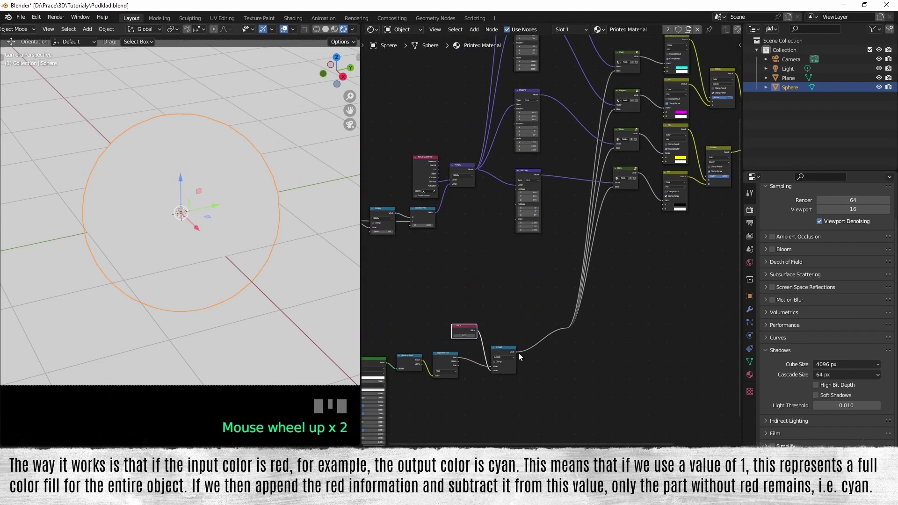
{"action": "left_click_drag", "start_coordinate": [516, 352], "coordinate": [616, 71]}
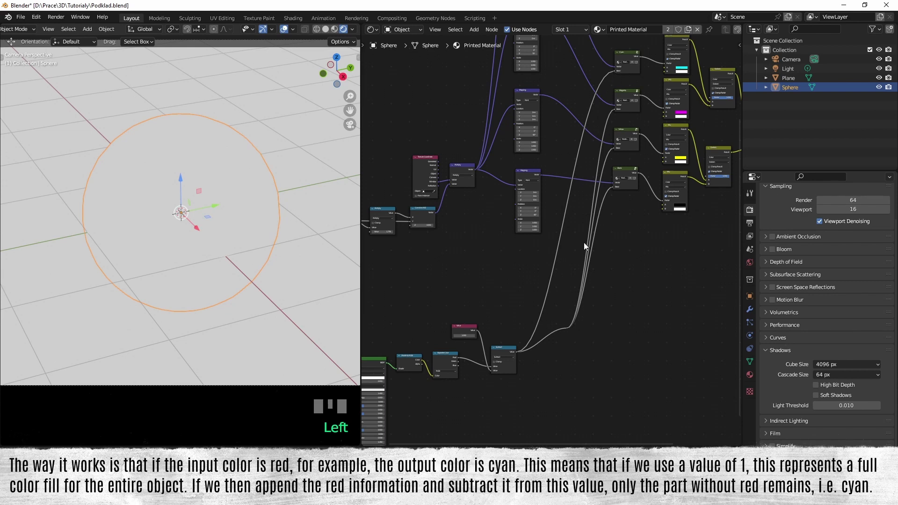
Duplicate the Subtract node below the original and connect Separate Color's Green output to the copy's first Value input
{"action": "scroll", "coordinate": [584, 243], "scroll_direction": "up", "scroll_amount": 2}
{"action": "middle_click_drag", "start_coordinate": [574, 352], "coordinate": [526, 235]}
{"action": "scroll", "coordinate": [593, 318], "scroll_direction": "up", "scroll_amount": 3}
{"action": "scroll", "coordinate": [587, 329], "scroll_direction": "up", "scroll_amount": 2}
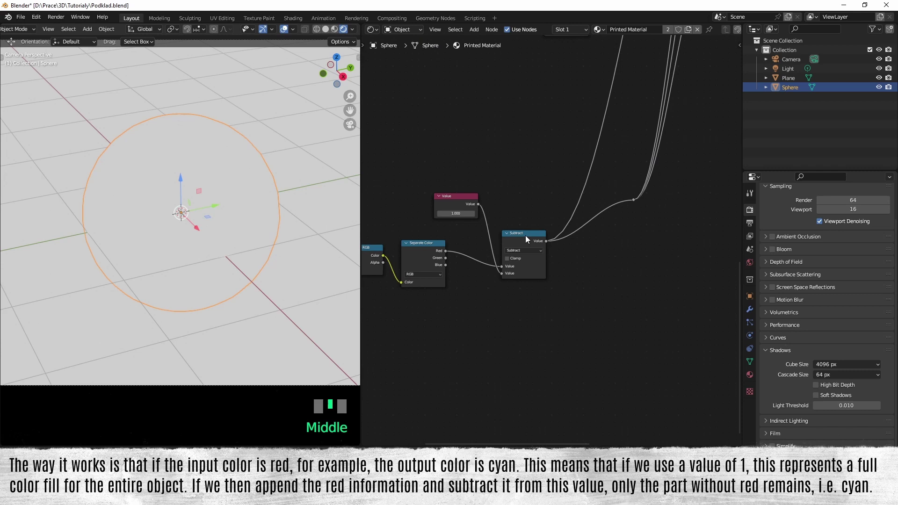
{"action": "left_click", "coordinate": [524, 238]}
{"action": "scroll", "coordinate": [528, 230], "scroll_direction": "up", "scroll_amount": 3}
{"action": "key", "text": "shift+d"}
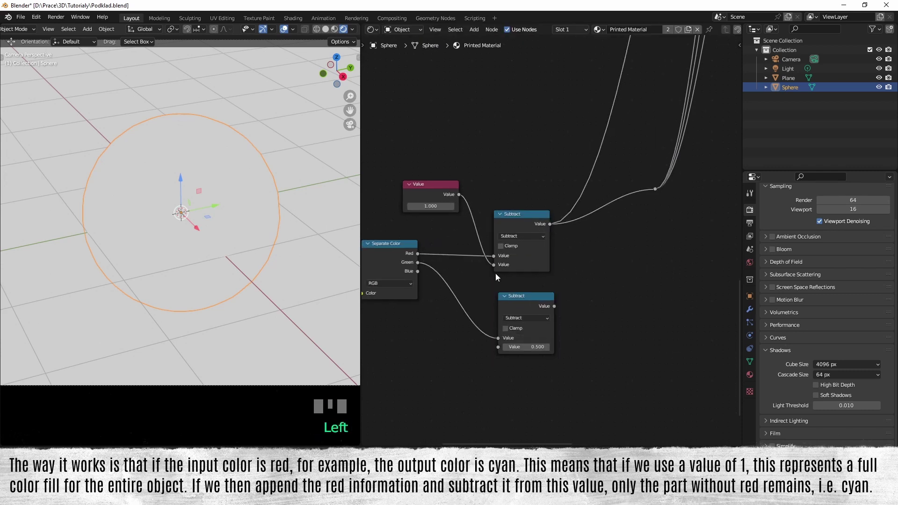
Connect the Value node to the second Subtract node's second Value input, then duplicate that Subtract node below it
{"action": "left_click_drag", "start_coordinate": [501, 337], "coordinate": [499, 347]}
{"action": "scroll", "coordinate": [556, 306], "scroll_direction": "down", "scroll_amount": 3}
{"action": "left_click", "coordinate": [529, 299]}
{"action": "key", "text": "shift+d"}
{"action": "left_click", "coordinate": [529, 354]}
{"action": "scroll", "coordinate": [520, 335], "scroll_direction": "up", "scroll_amount": 4}
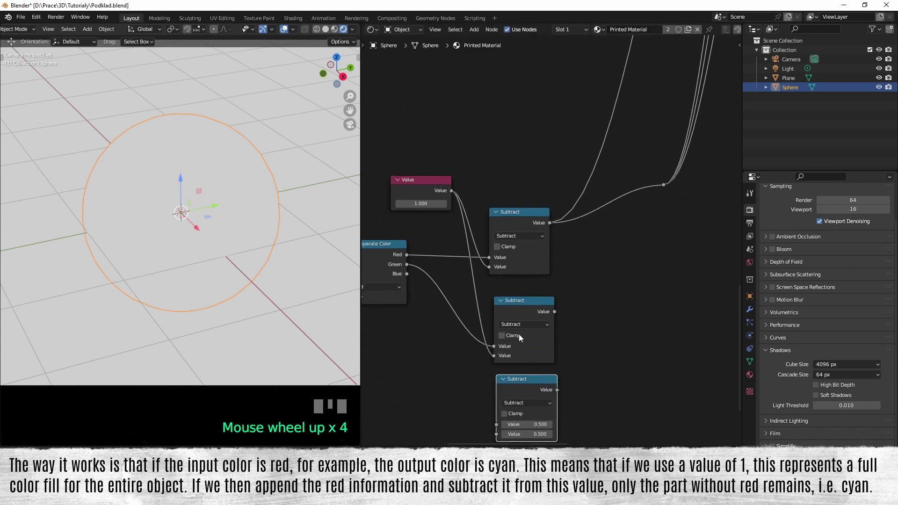
Connect Separate Color's Blue output to the third Subtract node's first Value input and the Value node to its second
{"action": "middle_click_drag", "start_coordinate": [518, 334], "coordinate": [527, 236]}
{"action": "left_click_drag", "start_coordinate": [416, 177], "coordinate": [506, 327]}
{"action": "left_click_drag", "start_coordinate": [461, 93], "coordinate": [488, 257]}
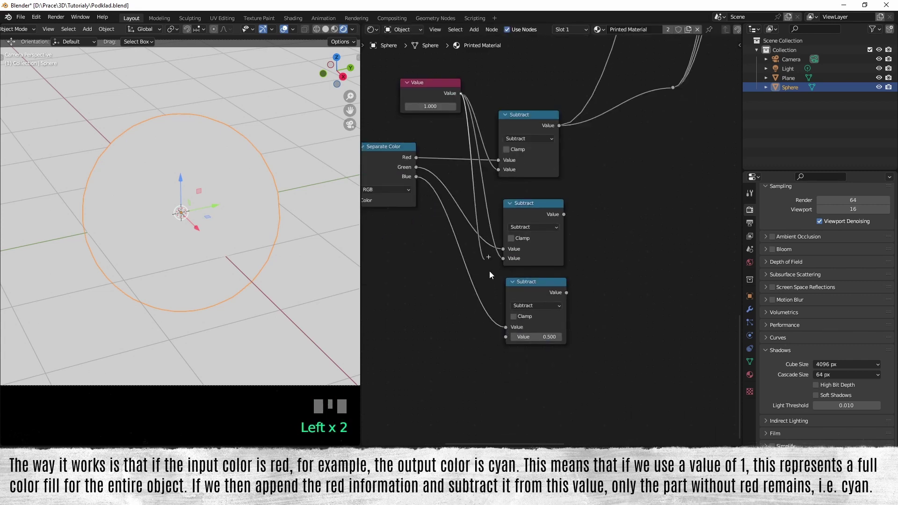
{"action": "left_click_drag", "start_coordinate": [507, 339], "coordinate": [507, 338]}
Connect the second Subtract node's output to the Magenta group's lower input and the third's to the Yellow group's lower input
{"action": "scroll", "coordinate": [538, 322], "scroll_direction": "down", "scroll_amount": 1}
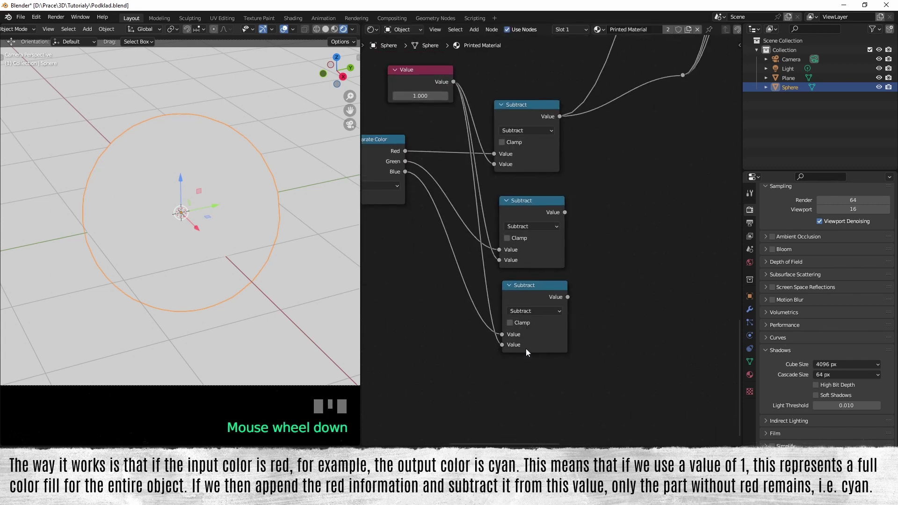
{"action": "scroll", "coordinate": [521, 349], "scroll_direction": "down", "scroll_amount": 8}
{"action": "scroll", "coordinate": [535, 352], "scroll_direction": "down", "scroll_amount": 2}
{"action": "middle_click_drag", "start_coordinate": [535, 352], "coordinate": [522, 366]}
{"action": "left_click_drag", "start_coordinate": [597, 116], "coordinate": [598, 113]}
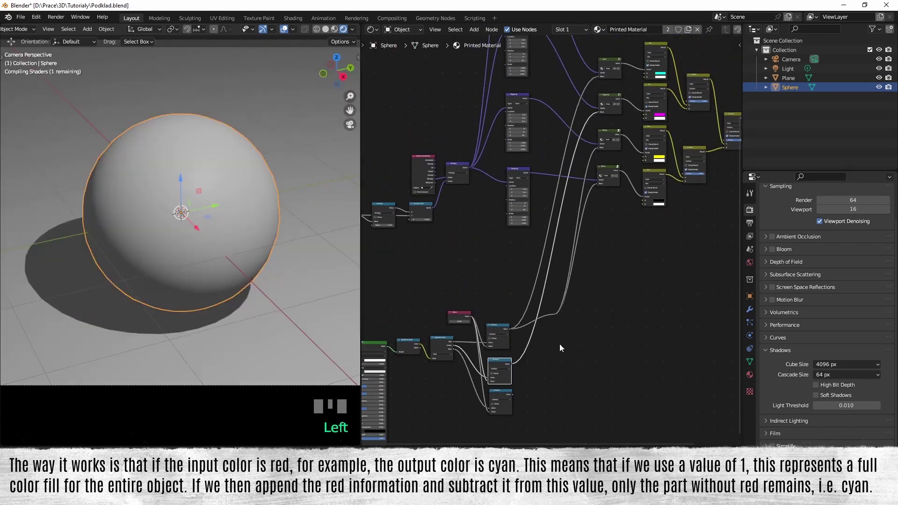
{"action": "left_click_drag", "start_coordinate": [513, 394], "coordinate": [598, 149]}
Swap the inputs of all three Subtract nodes so the Value node feeds the first Value input and each color channel the second
{"action": "scroll", "coordinate": [636, 248], "scroll_direction": "up", "scroll_amount": 10}
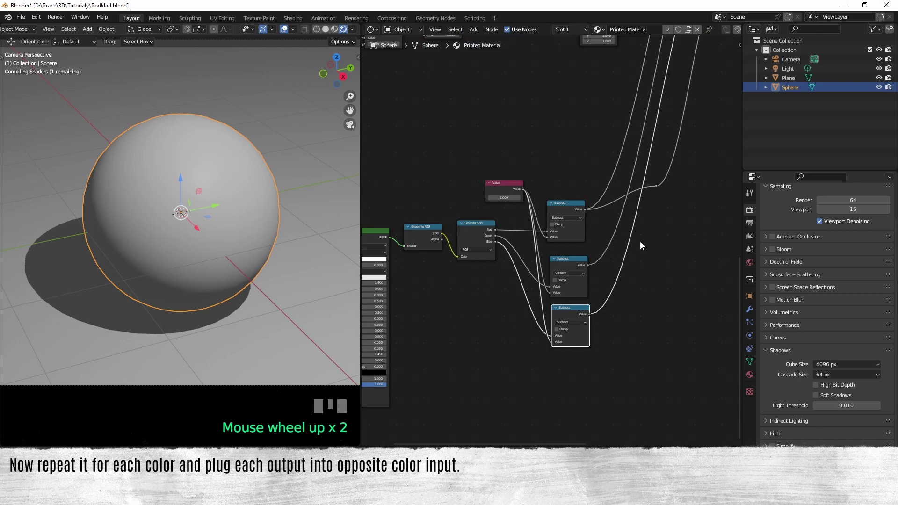
{"action": "left_click_drag", "start_coordinate": [546, 231], "coordinate": [542, 221]}
{"action": "middle_click_drag", "start_coordinate": [545, 252], "coordinate": [546, 189]}
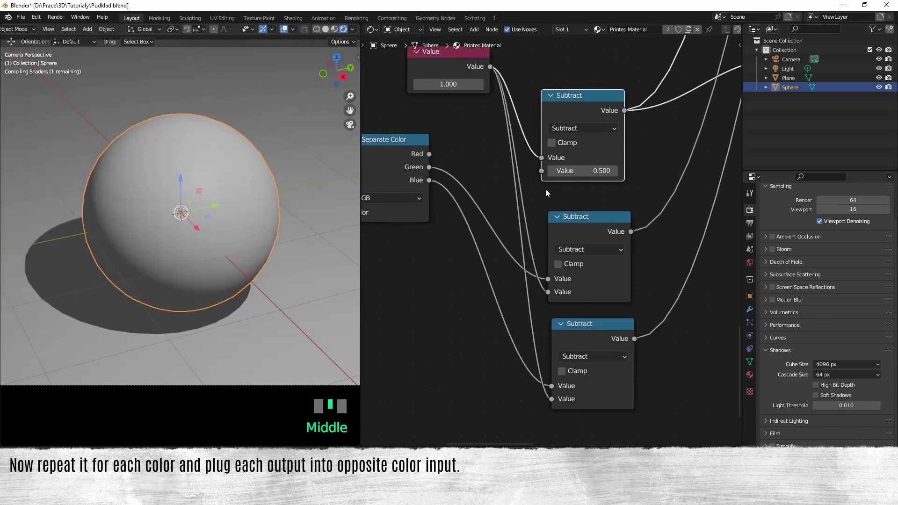
{"action": "left_click_drag", "start_coordinate": [430, 154], "coordinate": [542, 171]}
{"action": "left_click_drag", "start_coordinate": [547, 292], "coordinate": [548, 282]}
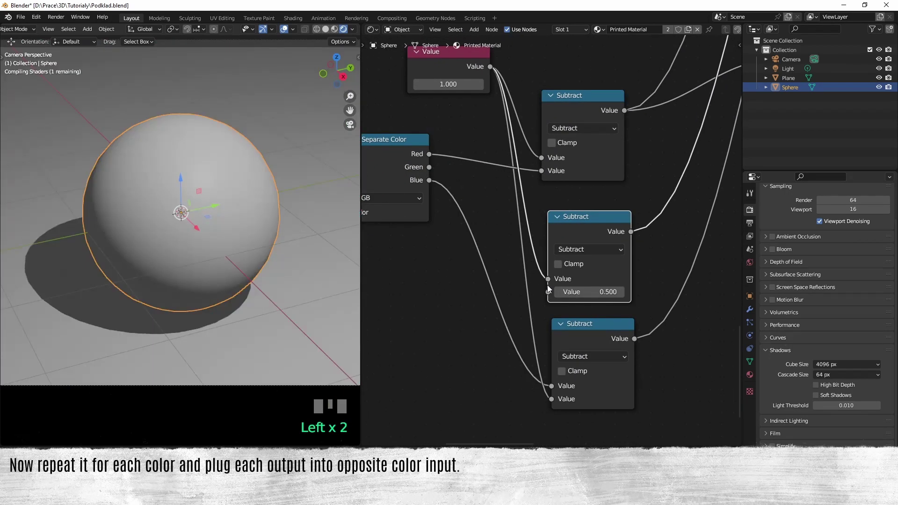
{"action": "left_click_drag", "start_coordinate": [430, 167], "coordinate": [556, 297]}
{"action": "left_click_drag", "start_coordinate": [551, 388], "coordinate": [551, 398]}
{"action": "left_click_drag", "start_coordinate": [493, 66], "coordinate": [551, 384]}
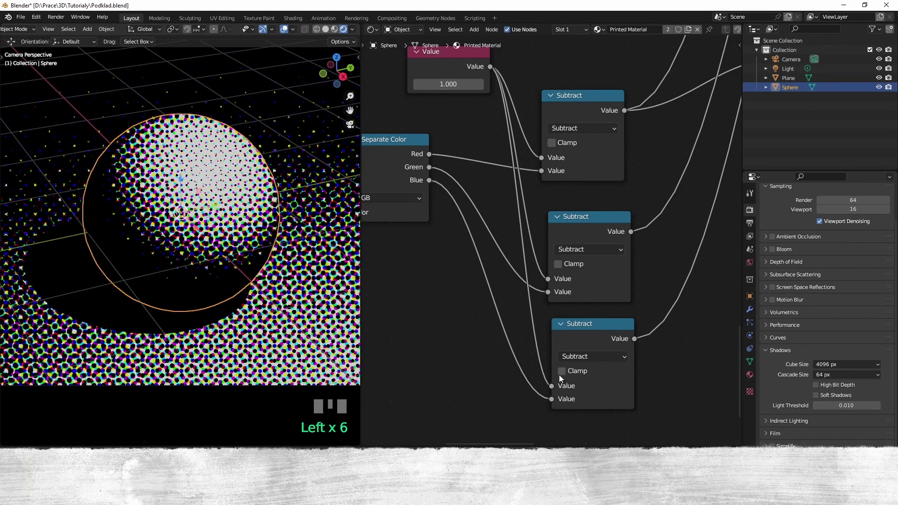
Move the second and third Subtract nodes up closer together and duplicate the third Subtract node below them
{"action": "scroll", "coordinate": [608, 346], "scroll_direction": "down", "scroll_amount": 3}
{"action": "middle_click_drag", "start_coordinate": [614, 343], "coordinate": [648, 261]}
{"action": "left_click_drag", "start_coordinate": [640, 249], "coordinate": [635, 252]}
{"action": "scroll", "coordinate": [644, 235], "scroll_direction": "down", "scroll_amount": 1}
{"action": "scroll", "coordinate": [643, 234], "scroll_direction": "down", "scroll_amount": 1}
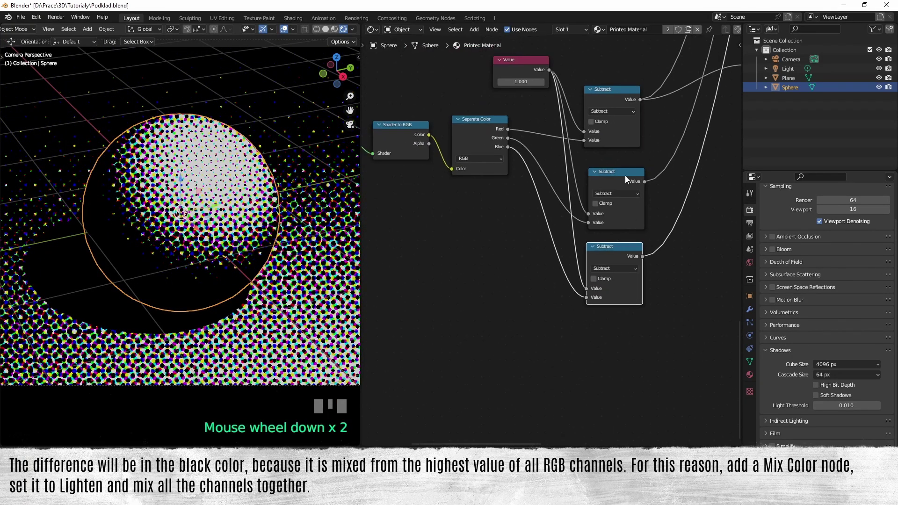
{"action": "left_click_drag", "start_coordinate": [625, 175], "coordinate": [617, 165]}
{"action": "left_click_drag", "start_coordinate": [611, 250], "coordinate": [607, 232]}
{"action": "key", "text": "shift+d"}
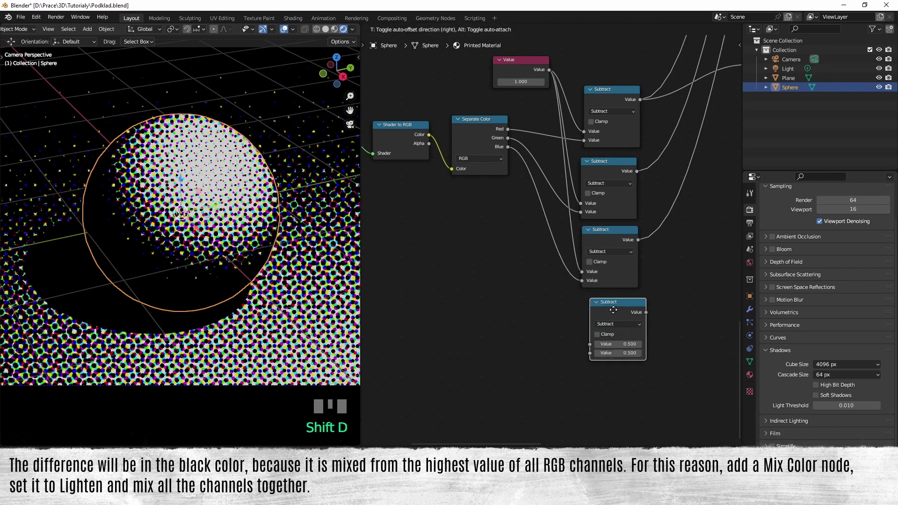
{"action": "left_click", "coordinate": [609, 301]}
Add a Mix Color node below Separate Color and set its blending mode to Lighten
{"action": "scroll", "coordinate": [621, 327], "scroll_direction": "up", "scroll_amount": 2}
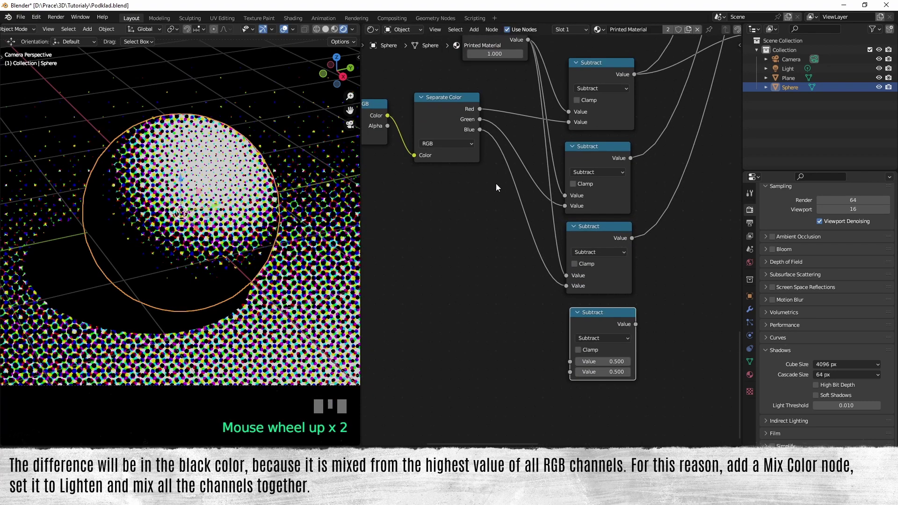
{"action": "scroll", "coordinate": [483, 281], "scroll_direction": "down", "scroll_amount": 1}
{"action": "key", "text": "shift+a"}
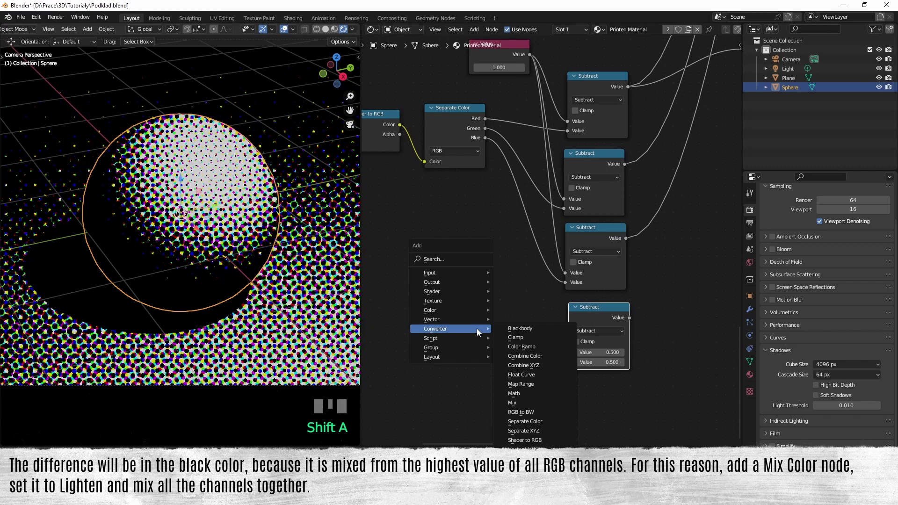
{"action": "mouse_move", "coordinate": [471, 313]}
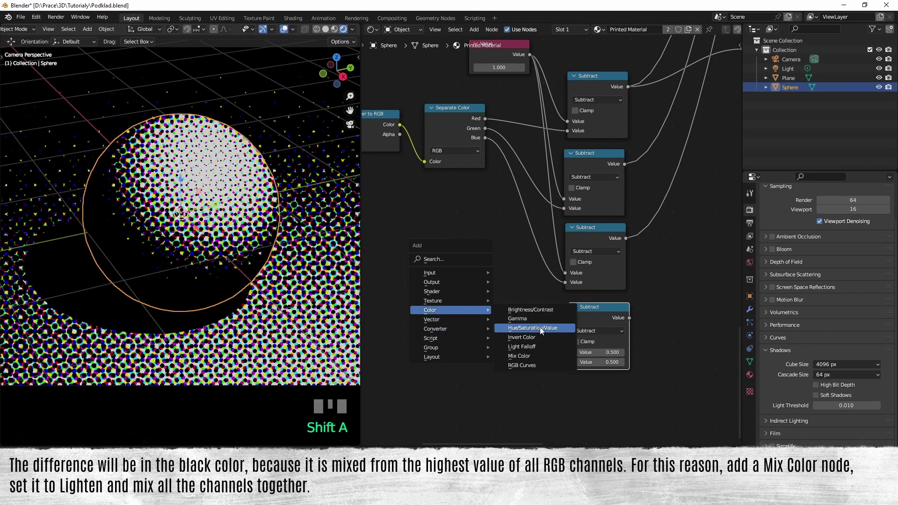
{"action": "left_click", "coordinate": [541, 355]}
{"action": "scroll", "coordinate": [493, 313], "scroll_direction": "up", "scroll_amount": 5}
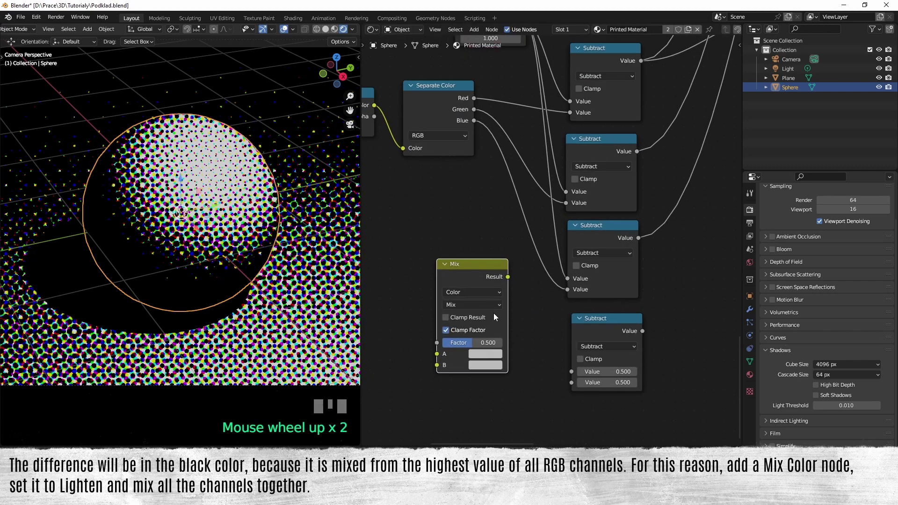
{"action": "left_click", "coordinate": [452, 306]}
{"action": "left_click", "coordinate": [452, 307]}
{"action": "left_click", "coordinate": [452, 321]}
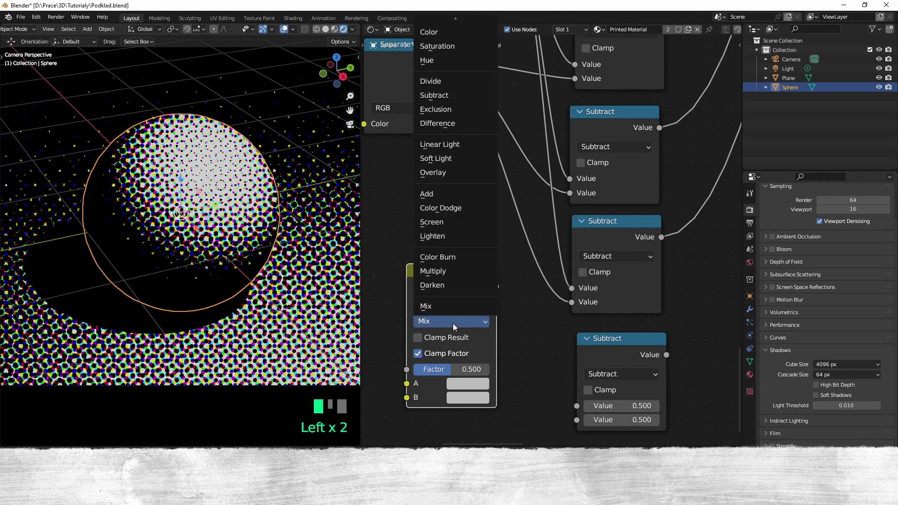
{"action": "left_click", "coordinate": [456, 236]}
{"action": "scroll", "coordinate": [464, 259], "scroll_direction": "down", "scroll_amount": 5}
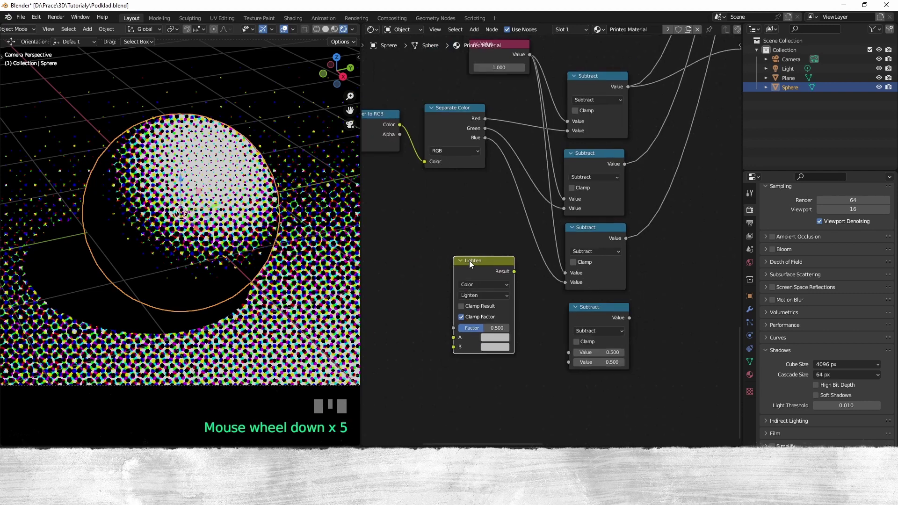
Duplicate the Lighten node below the original and connect the original's Result to the copy's A input
{"action": "key", "text": "shift+d"}
{"action": "left_click", "coordinate": [471, 365]}
{"action": "middle_click_drag", "start_coordinate": [503, 296], "coordinate": [525, 238]}
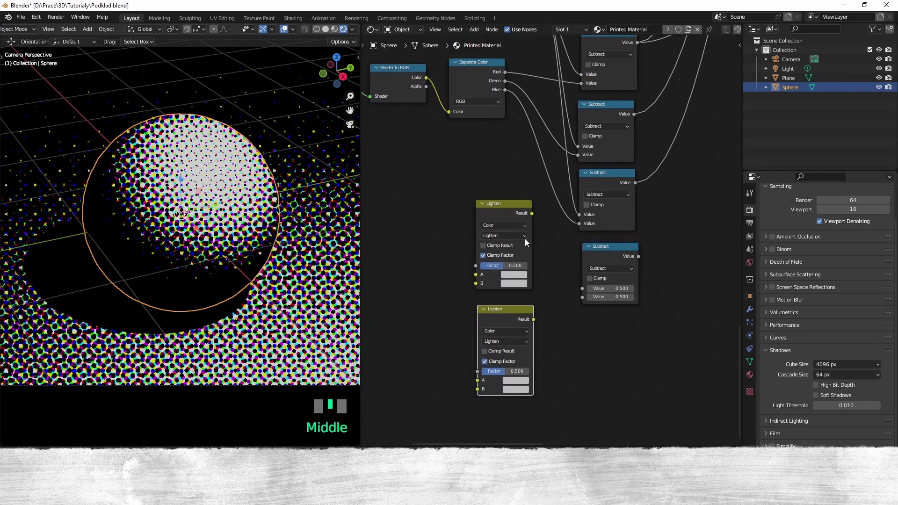
{"action": "left_click_drag", "start_coordinate": [532, 214], "coordinate": [478, 373]}
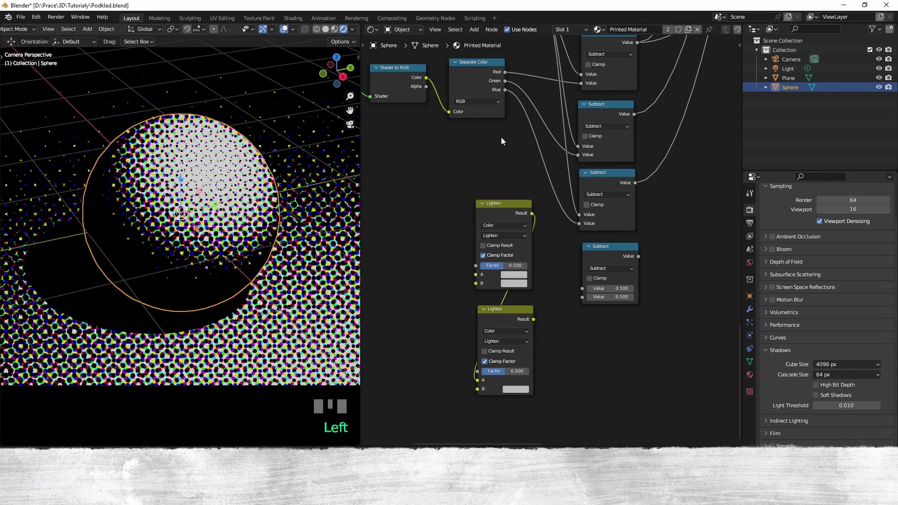
Connect Separate Color's Red and Green outputs to the upper Lighten node's A and B, and Blue to the lower Lighten node's B
{"action": "left_click_drag", "start_coordinate": [505, 81], "coordinate": [475, 274]}
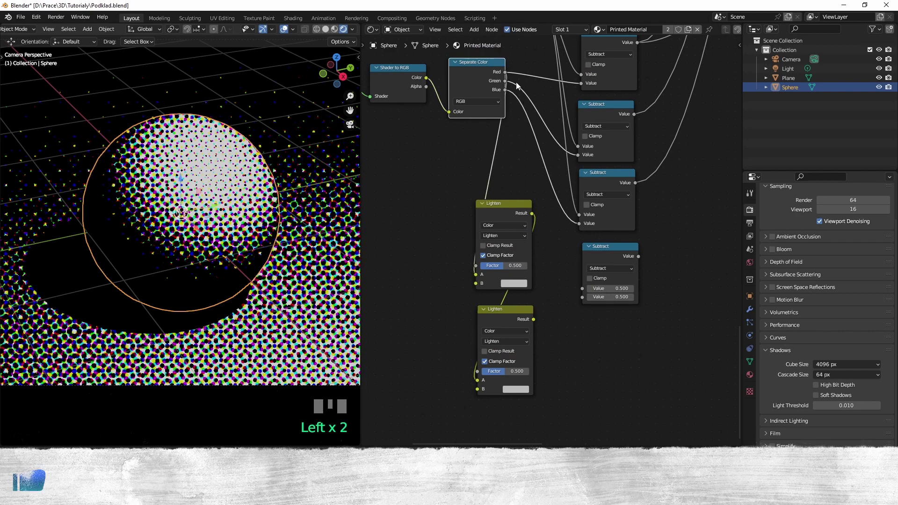
{"action": "left_click_drag", "start_coordinate": [503, 80], "coordinate": [476, 283]}
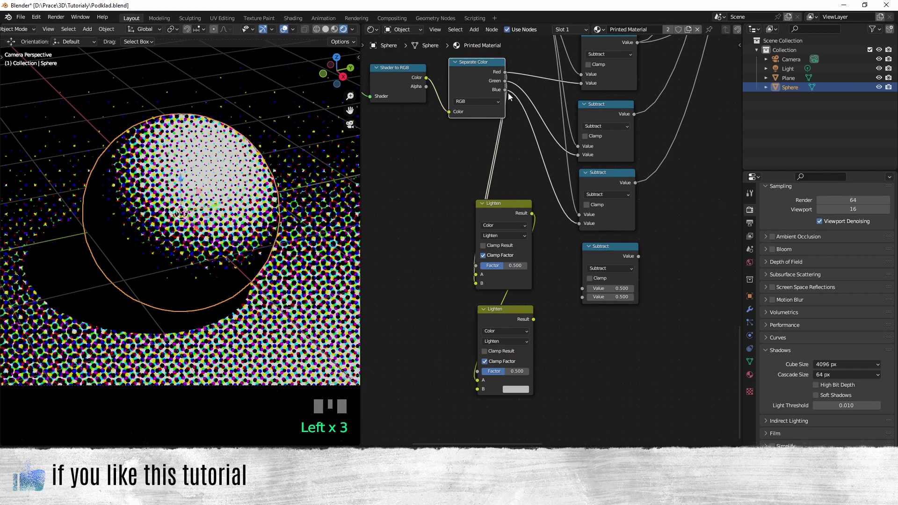
{"action": "left_click_drag", "start_coordinate": [507, 201], "coordinate": [477, 389]}
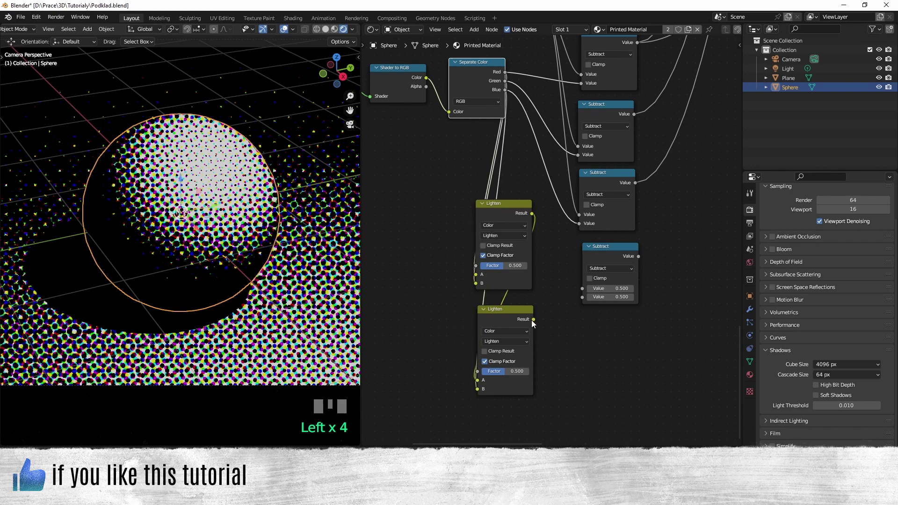
Connect the lower Lighten node's Result to the fourth Subtract node, and that Subtract's output to the Black group's lower input
{"action": "left_click_drag", "start_coordinate": [533, 320], "coordinate": [574, 290]}
{"action": "middle_click_drag", "start_coordinate": [667, 224], "coordinate": [507, 361]}
{"action": "scroll", "coordinate": [526, 371], "scroll_direction": "down", "scroll_amount": 8}
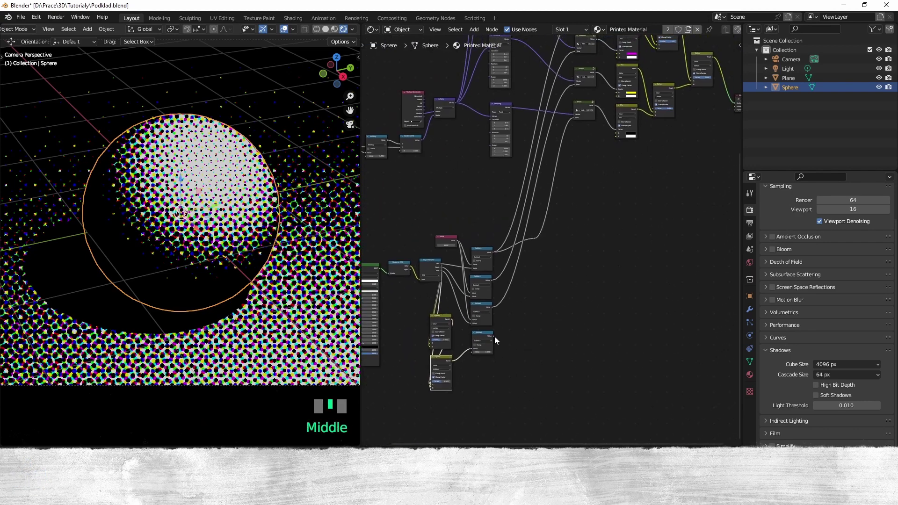
{"action": "left_click_drag", "start_coordinate": [493, 336], "coordinate": [575, 119]}
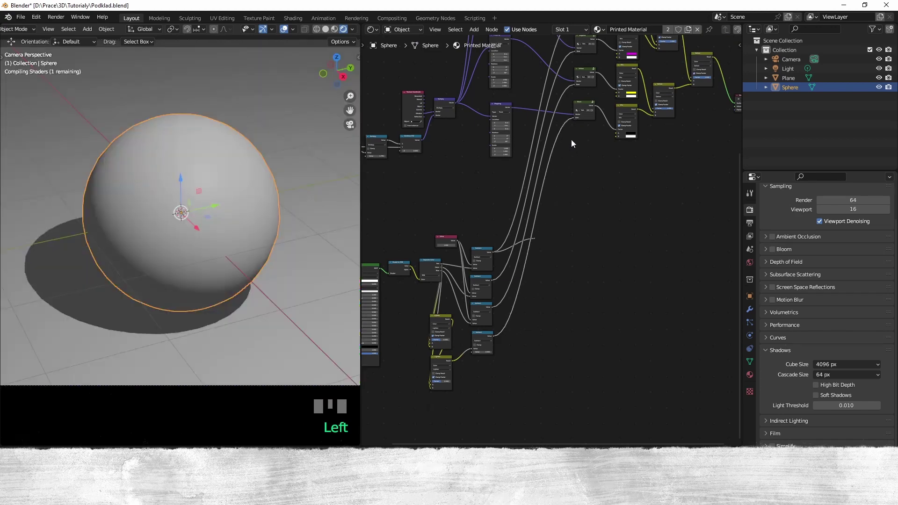
Delete the leftover reroute point attached to the first Subtract node's output
{"action": "scroll", "coordinate": [533, 239], "scroll_direction": "up", "scroll_amount": 7}
{"action": "double_click", "coordinate": [523, 239]}
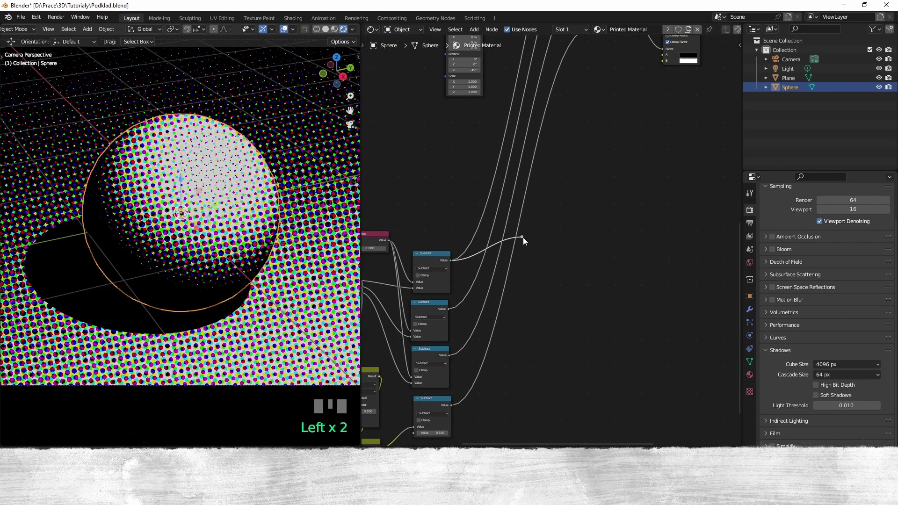
{"action": "key", "text": "Delete"}
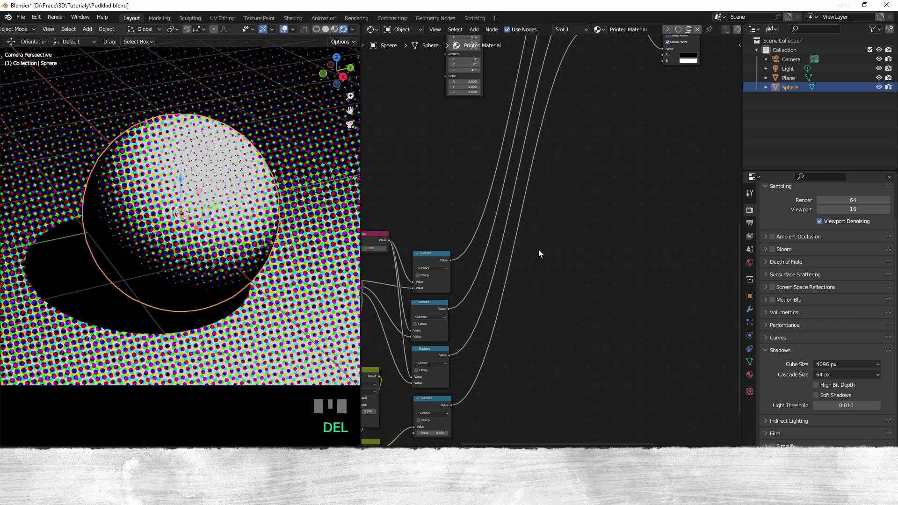
Rewire the fourth Subtract node so the Value node feeds its first Value input and the Lighten Result its second
{"action": "scroll", "coordinate": [539, 271], "scroll_direction": "down", "scroll_amount": 2}
{"action": "middle_click_drag", "start_coordinate": [539, 286], "coordinate": [604, 254]}
{"action": "scroll", "coordinate": [557, 337], "scroll_direction": "up", "scroll_amount": 9}
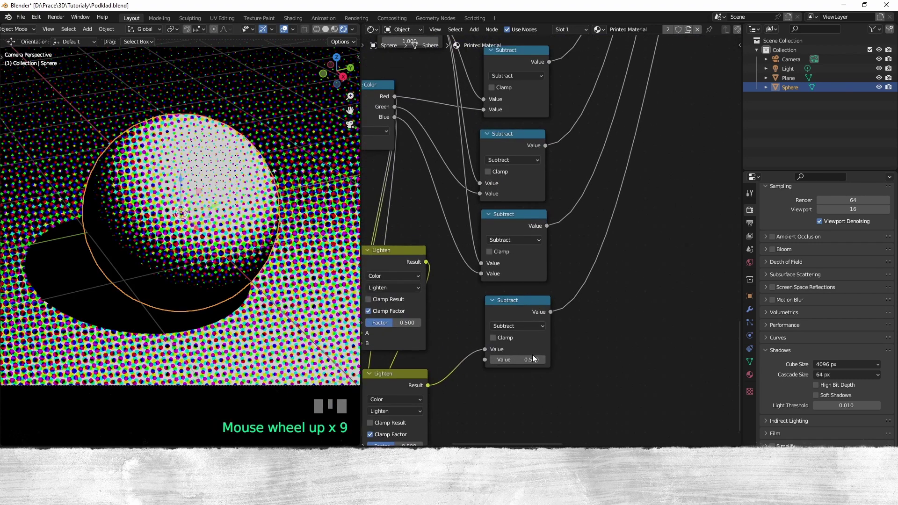
{"action": "scroll", "coordinate": [532, 355], "scroll_direction": "down", "scroll_amount": 2}
{"action": "scroll", "coordinate": [458, 184], "scroll_direction": "up", "scroll_amount": 1}
{"action": "middle_click_drag", "start_coordinate": [458, 110], "coordinate": [487, 144]}
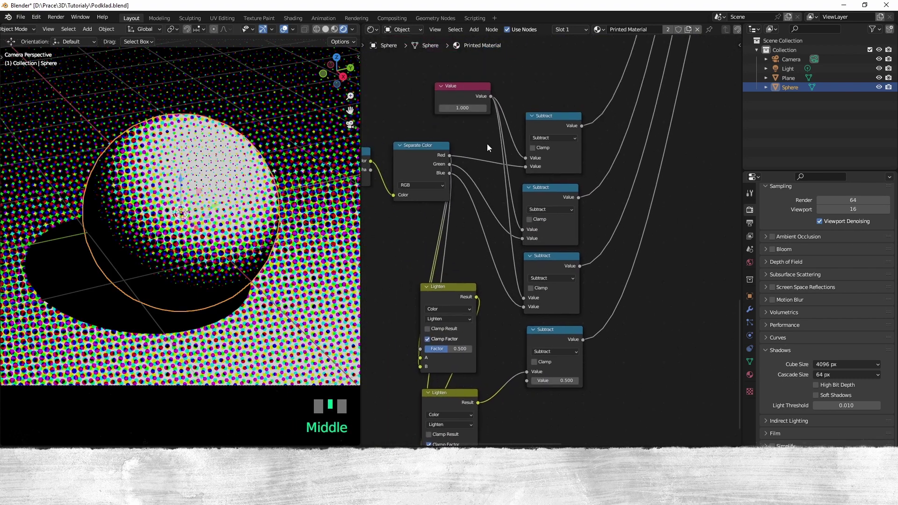
{"action": "left_click_drag", "start_coordinate": [525, 362], "coordinate": [527, 372]}
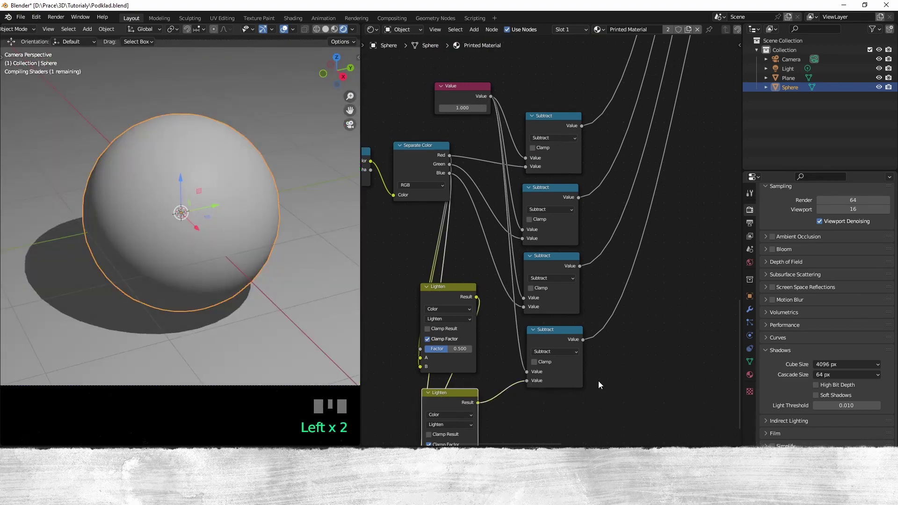
Set the Principled BSDF's Base Color to orange with hue 0.042, saturation 0.839 and value 1.000
{"action": "scroll", "coordinate": [627, 370], "scroll_direction": "down", "scroll_amount": 5}
{"action": "middle_click_drag", "start_coordinate": [475, 363], "coordinate": [616, 381]}
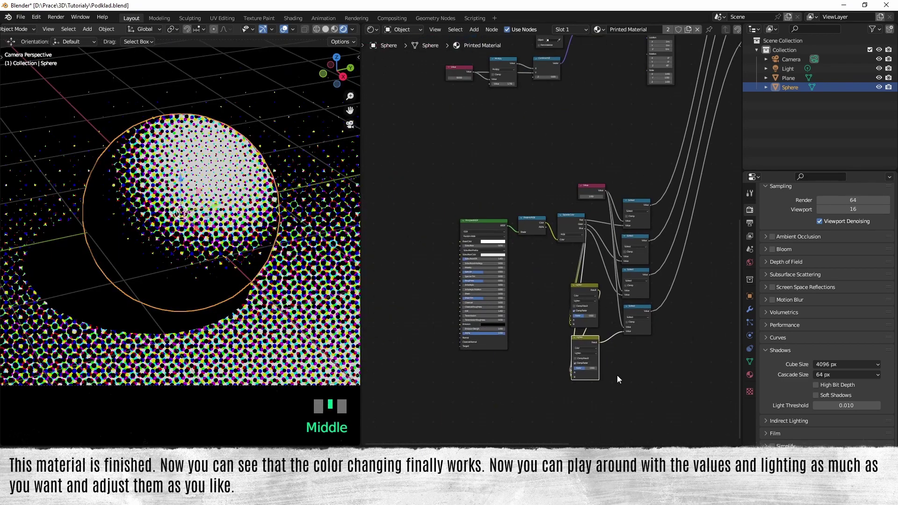
{"action": "scroll", "coordinate": [459, 260], "scroll_direction": "up", "scroll_amount": 10}
{"action": "scroll", "coordinate": [459, 259], "scroll_direction": "up", "scroll_amount": 5}
{"action": "left_click", "coordinate": [592, 259]}
{"action": "left_click", "coordinate": [594, 138]}
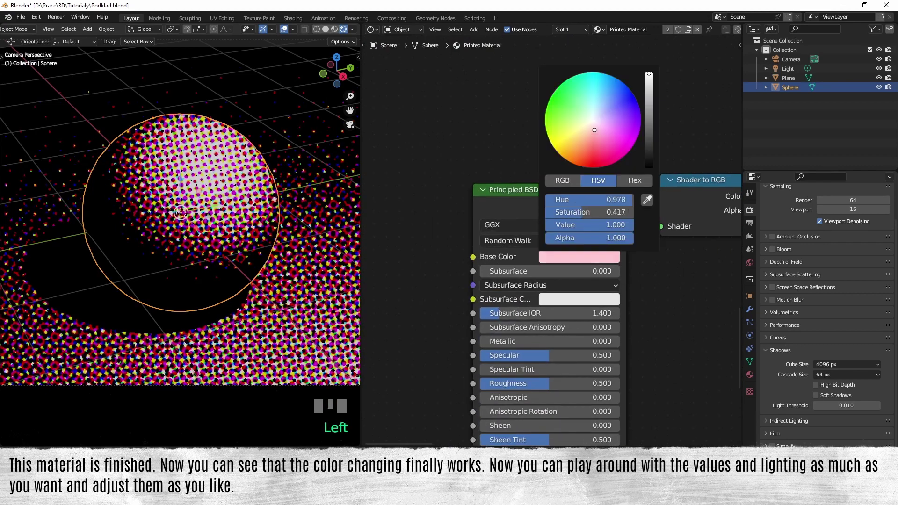
{"action": "mouse_move", "coordinate": [595, 139]}
{"action": "left_mouse_down"}
{"action": "mouse_move", "coordinate": [577, 145]}
{"action": "mouse_move", "coordinate": [584, 143]}
{"action": "left_mouse_up"}
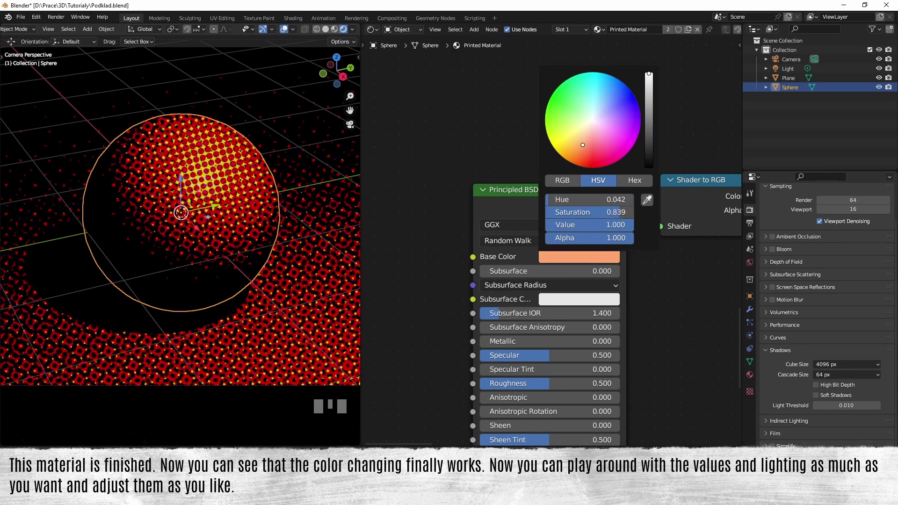
Give the Plane its own single-user copy of Printed Material and set its Base Color to light cyan, hue 0.518, saturation 0.492
{"action": "left_click", "coordinate": [788, 78]}
{"action": "left_click", "coordinate": [750, 375]}
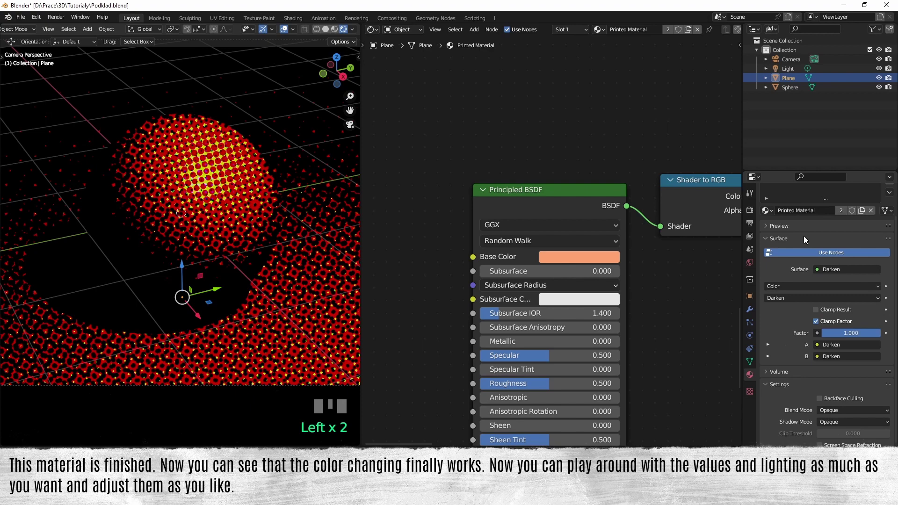
{"action": "scroll", "coordinate": [823, 243], "scroll_direction": "up", "scroll_amount": 6}
{"action": "left_click", "coordinate": [842, 248]}
{"action": "left_click", "coordinate": [580, 257]}
{"action": "left_click_drag", "start_coordinate": [597, 132], "coordinate": [594, 108]}
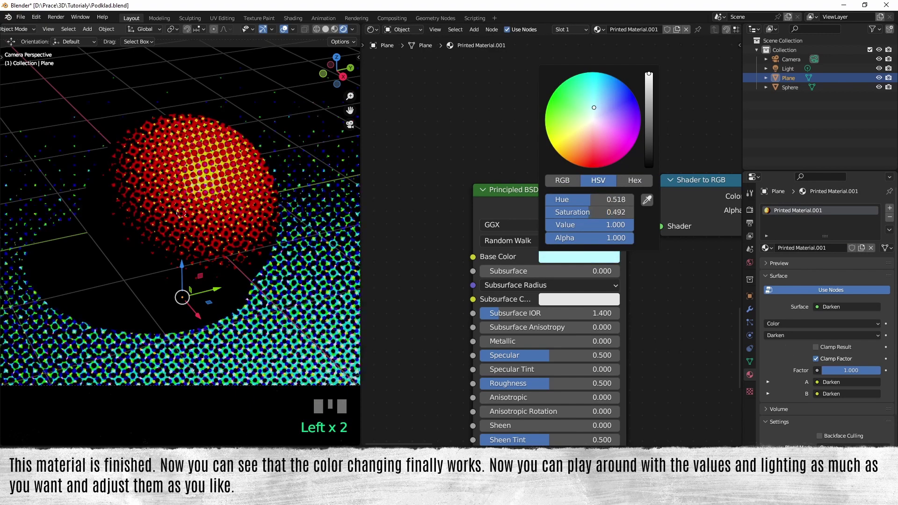
Set the Value node feeding the Multiply node in the Plane's material to 100
{"action": "middle_click_drag", "start_coordinate": [561, 281], "coordinate": [568, 252]}
{"action": "scroll", "coordinate": [550, 281], "scroll_direction": "up", "scroll_amount": 10}
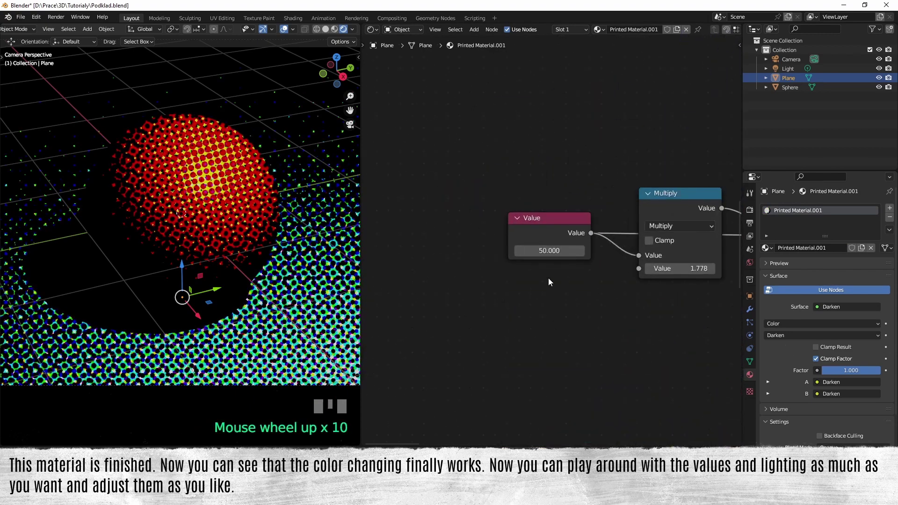
{"action": "left_click", "coordinate": [549, 251]}
{"action": "type", "text": "100"}
{"action": "key", "text": "Return"}
Set the Value node feeding the Multiply node in the Sphere's material to 100
{"action": "left_click", "coordinate": [269, 212]}
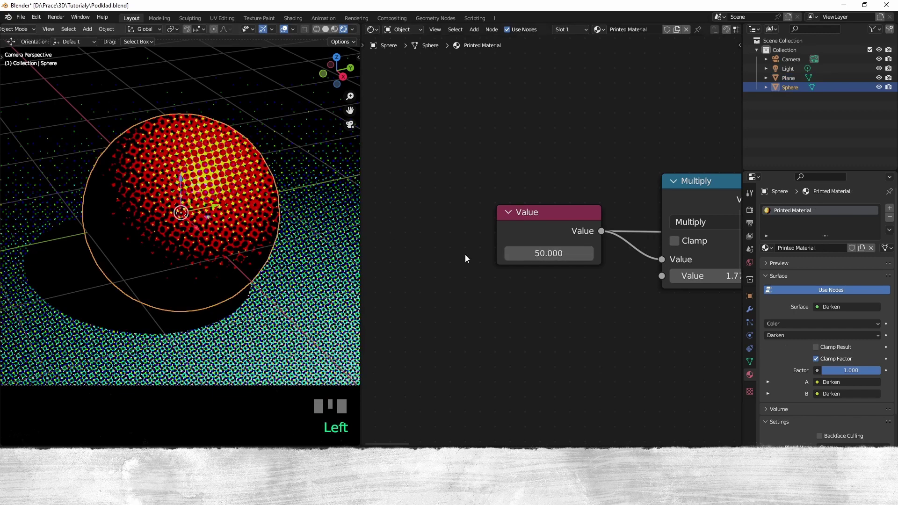
{"action": "double_click", "coordinate": [549, 253]}
{"action": "type", "text": "100"}
{"action": "key", "text": "Return"}
Switch the shader editor area to a 3D Viewport and move the Light along the Y axis to relight the sphere
{"action": "left_click", "coordinate": [372, 29]}
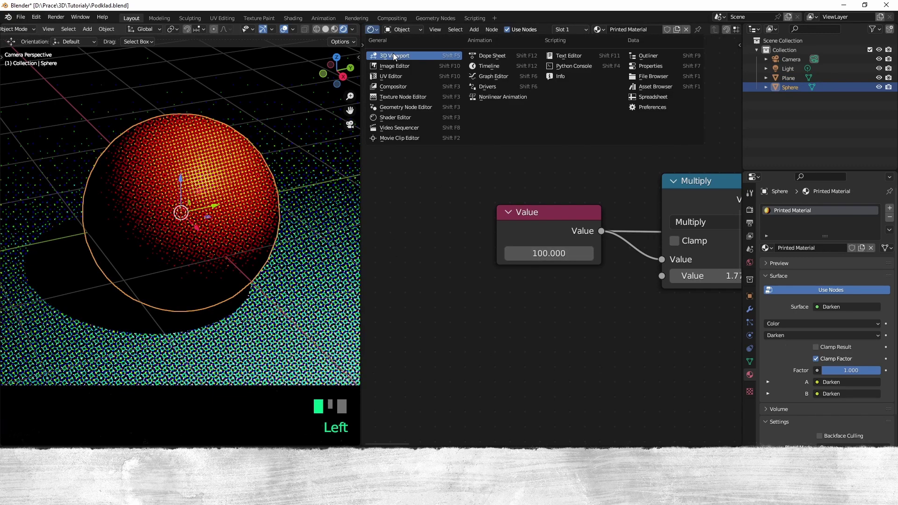
{"action": "left_click", "coordinate": [393, 57]}
{"action": "scroll", "coordinate": [566, 165], "scroll_direction": "down", "scroll_amount": 5}
{"action": "left_click", "coordinate": [629, 125]}
{"action": "middle_click_drag", "start_coordinate": [627, 136], "coordinate": [620, 206]}
{"action": "left_click_drag", "start_coordinate": [680, 183], "coordinate": [530, 229]}
{"action": "left_click_drag", "start_coordinate": [546, 194], "coordinate": [551, 191]}
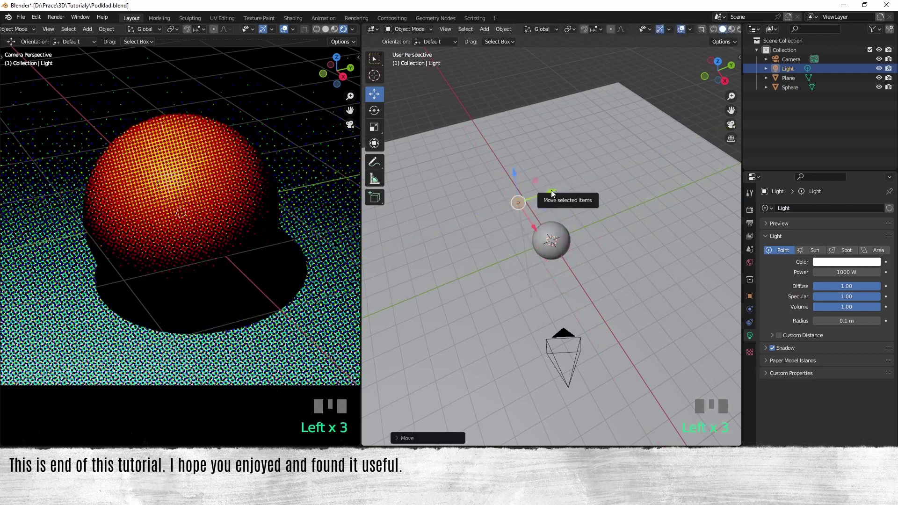
Render the active scene as a still image
{"action": "left_click", "coordinate": [55, 17]}
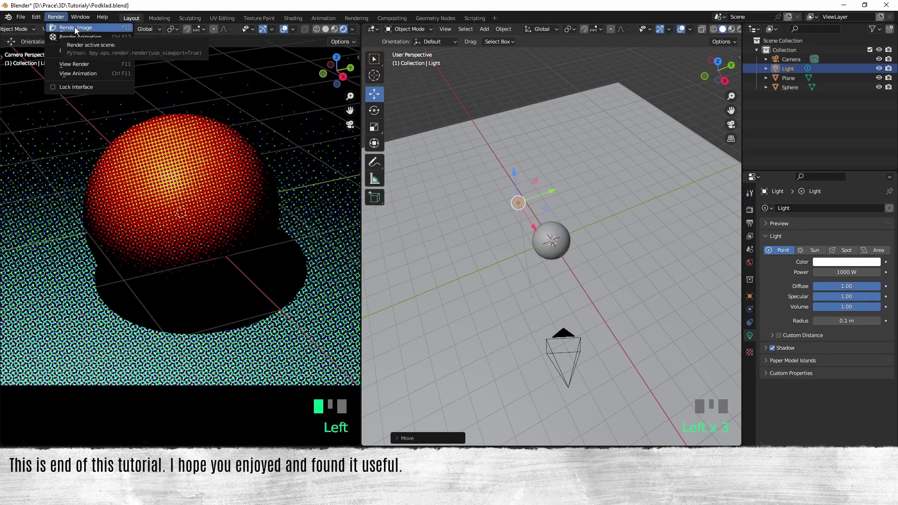
{"action": "left_click", "coordinate": [74, 27]}
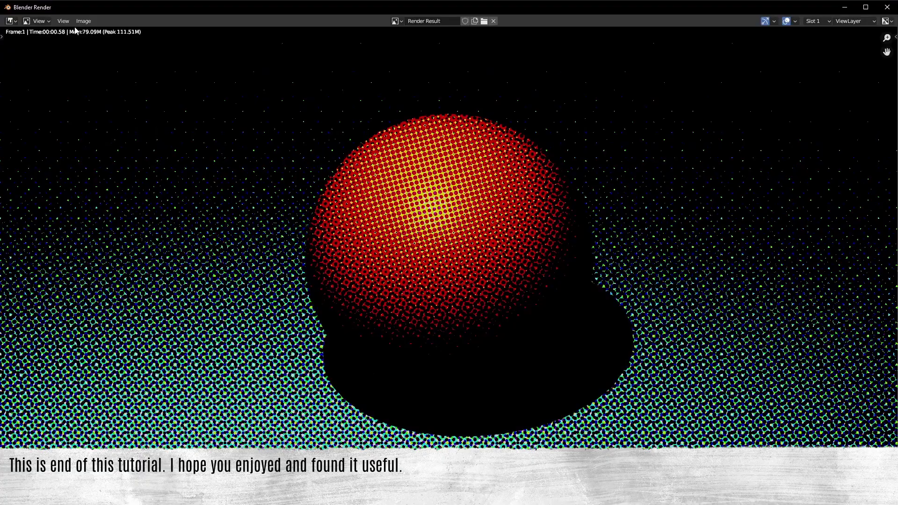